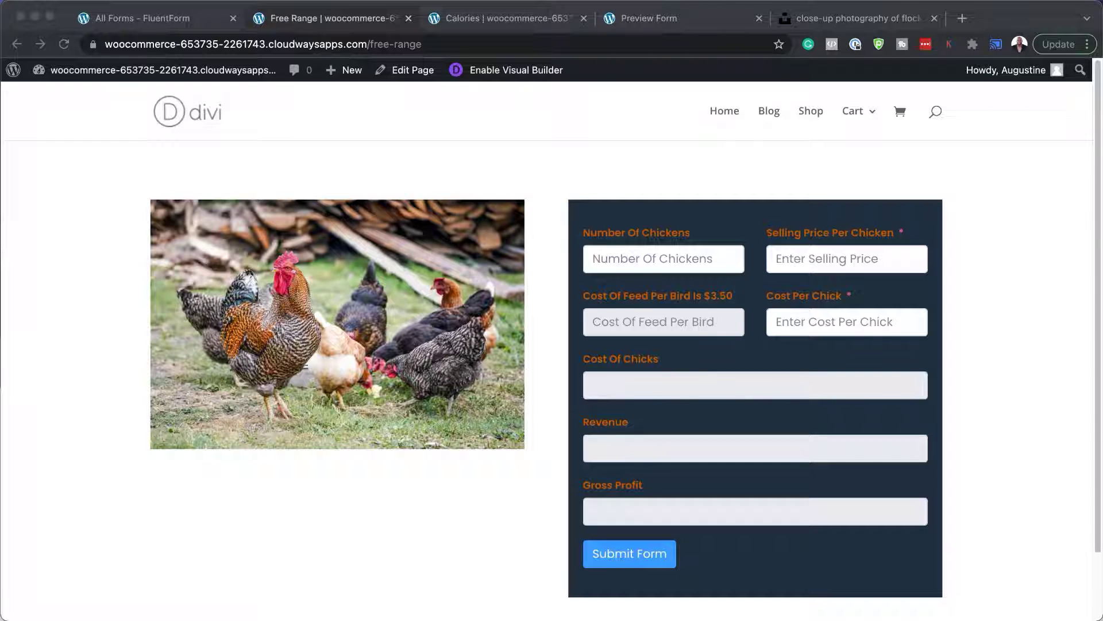
- Enter 1000 chickens, selling price 10 and cost per chick 1 in the Free Range calculator
left_click(650, 260)
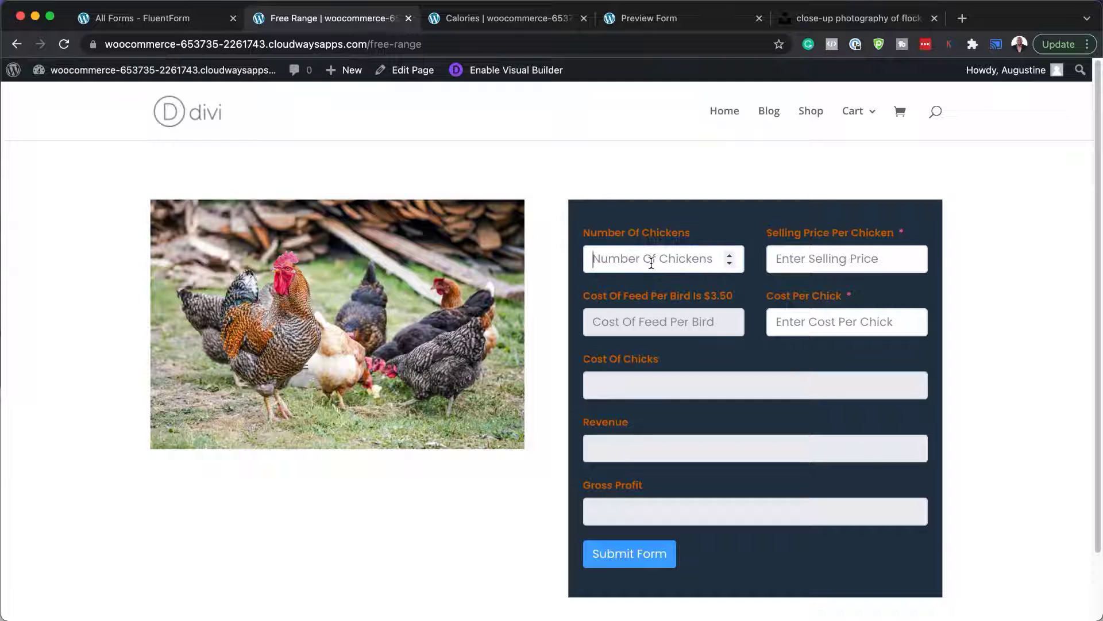
type("1000")
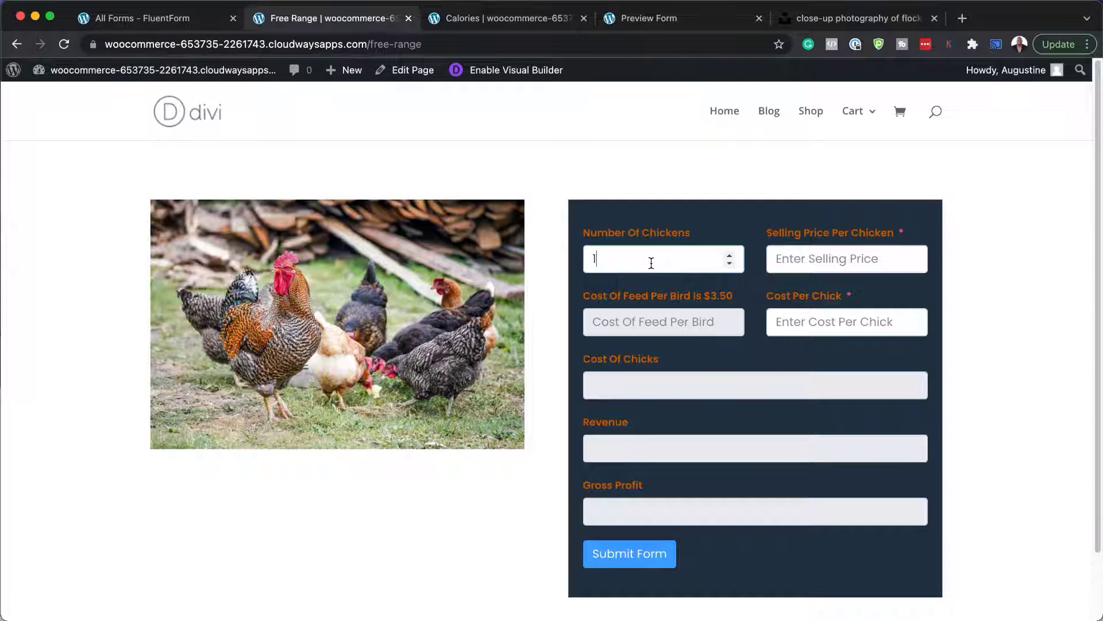
left_click(826, 256)
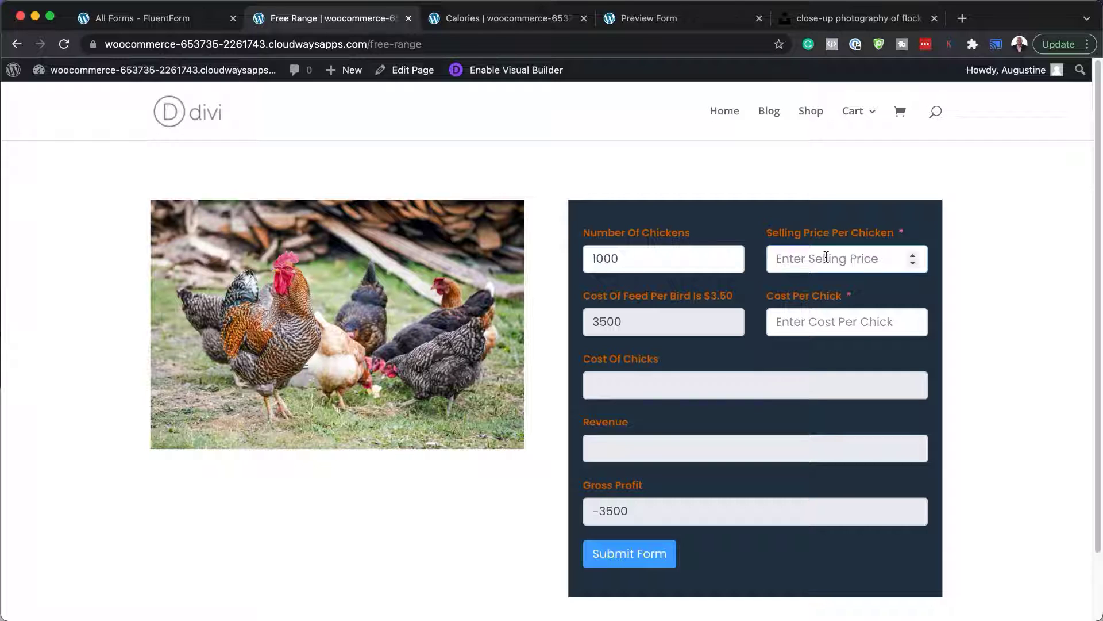
type("10")
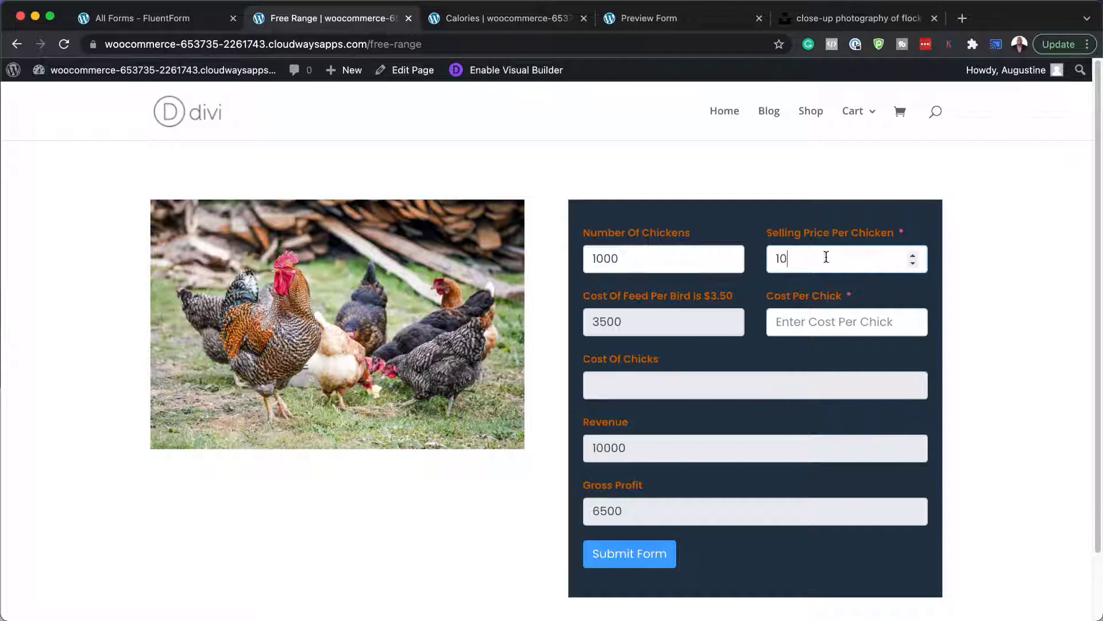
left_click(899, 284)
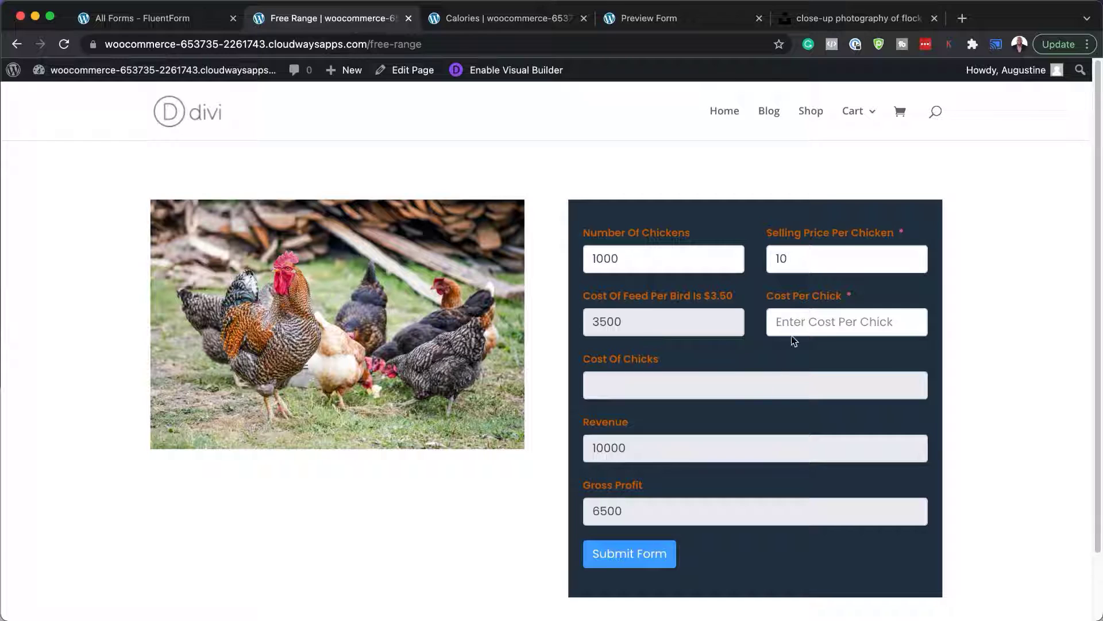
left_click(822, 321)
type("1")
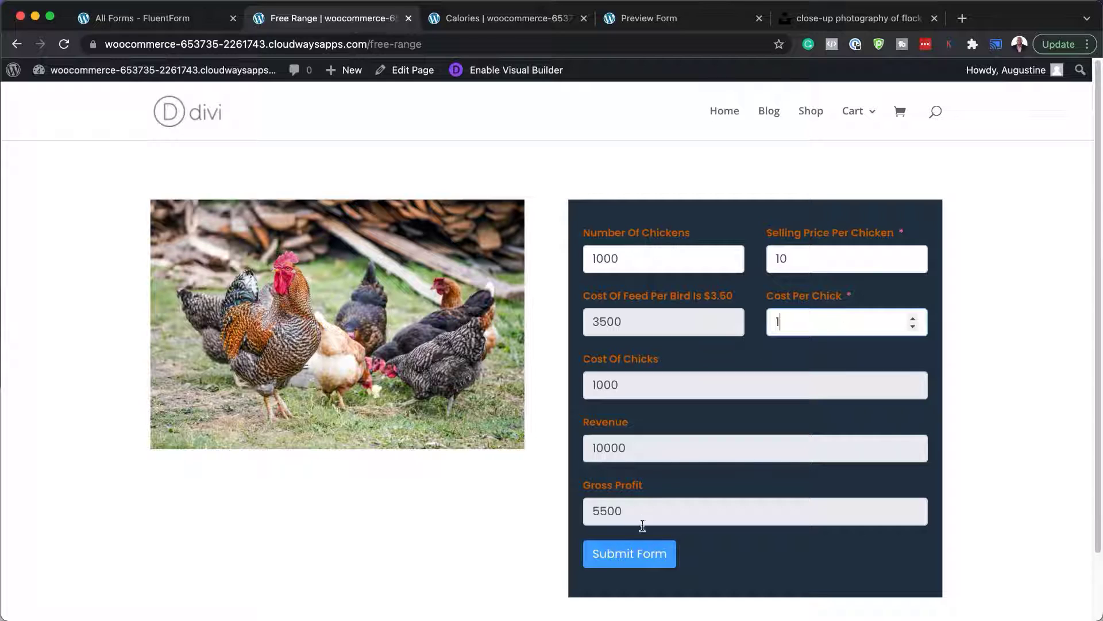
- Change the number of chickens to 500 and then 10000 to update the Gross Profit
left_click_drag(640, 513, 574, 509)
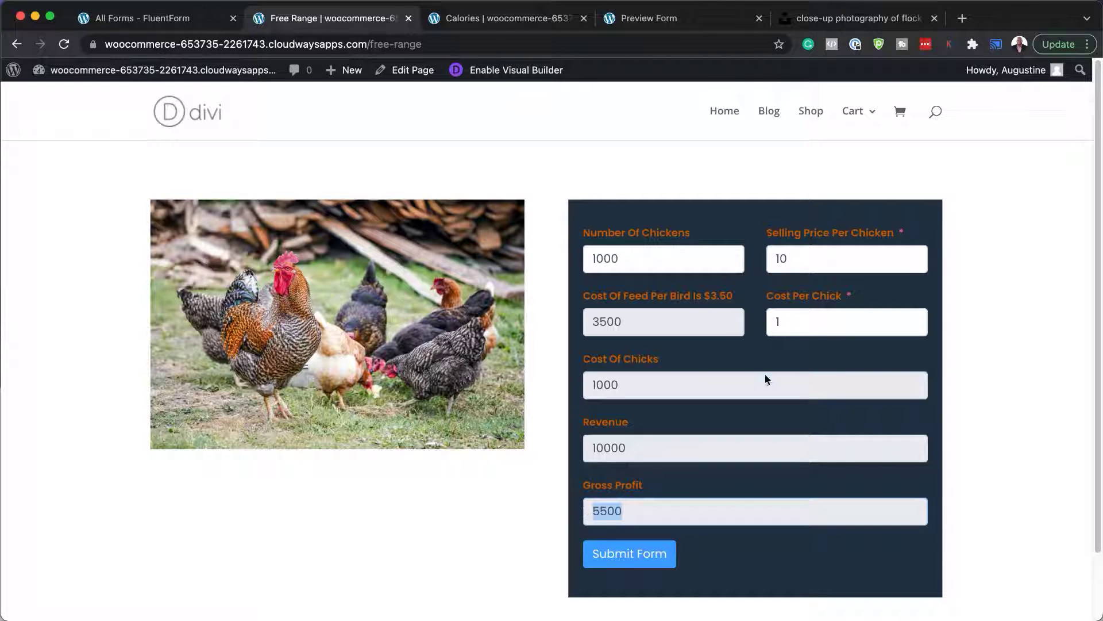
left_click_drag(623, 257, 572, 251)
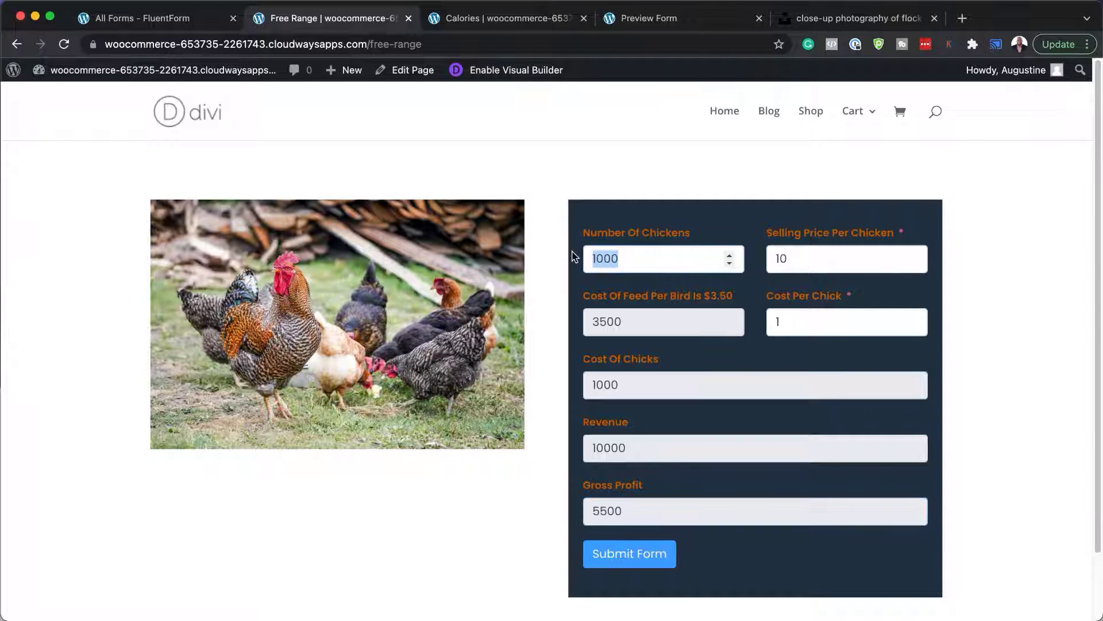
type("500")
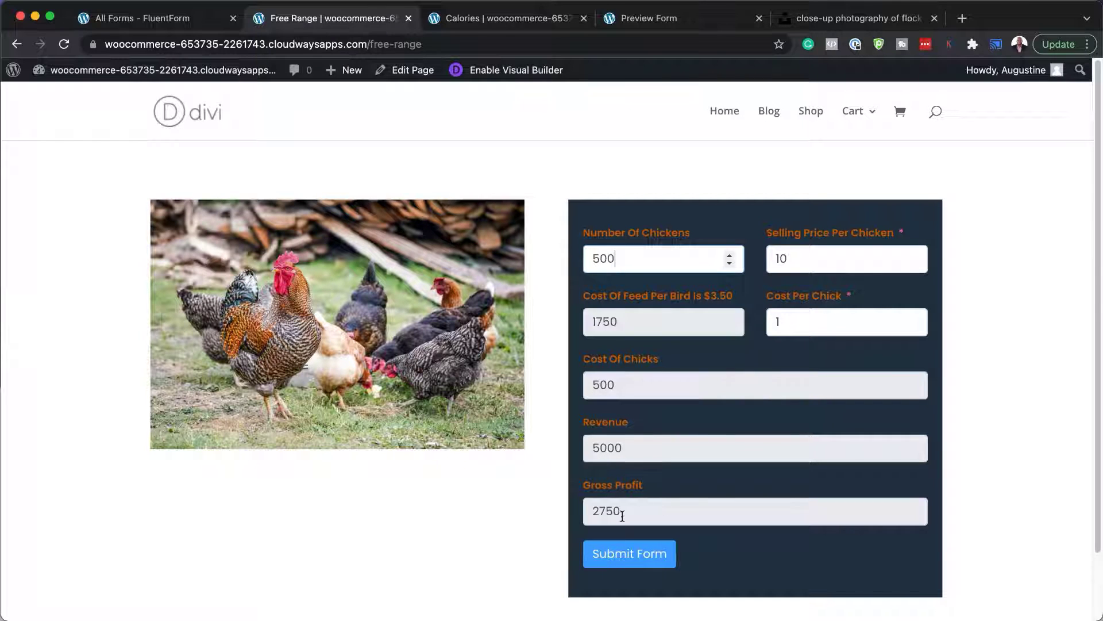
left_click_drag(613, 258, 551, 260)
type("10000")
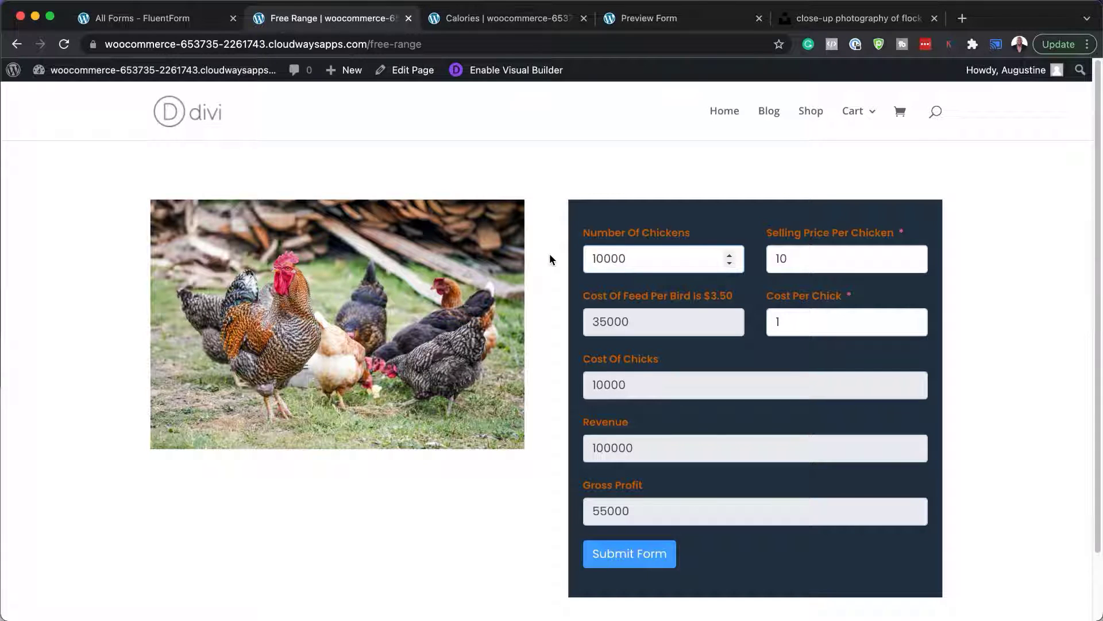
- On the Calories page, change the calculator's Minutes Running from 20 to 10
left_click(502, 19)
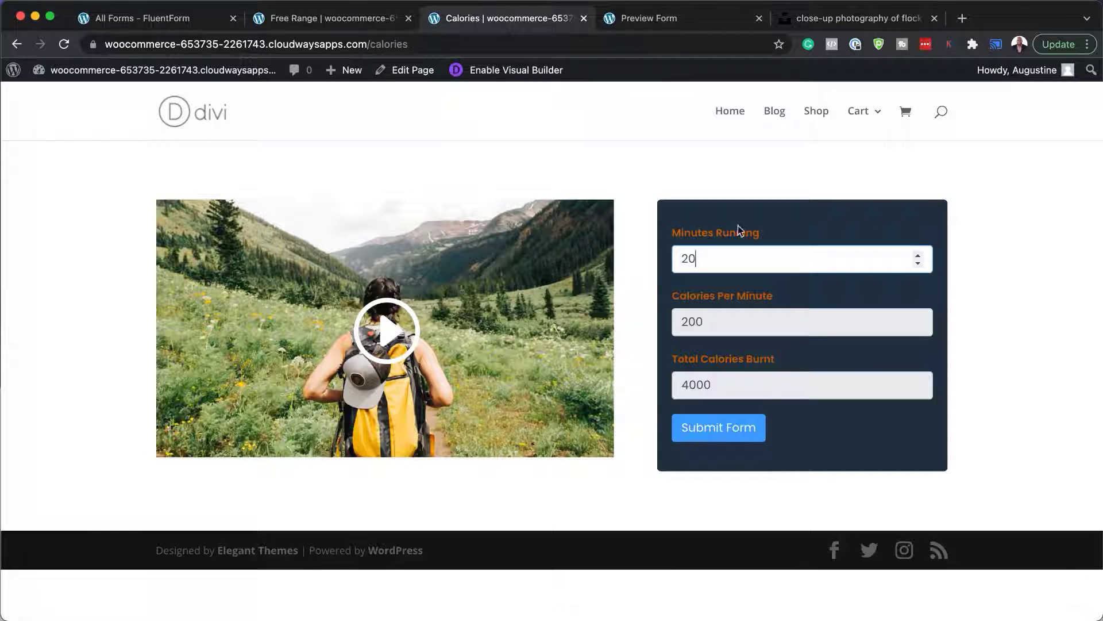
left_click(706, 260)
key("super+a")
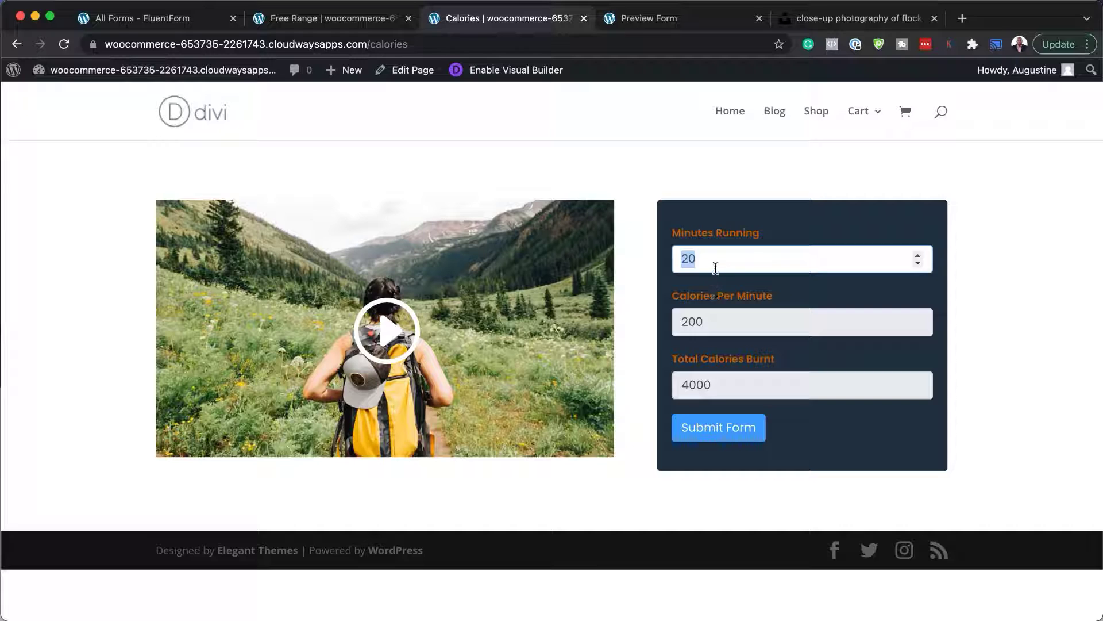
key("BackSpace")
type("10")
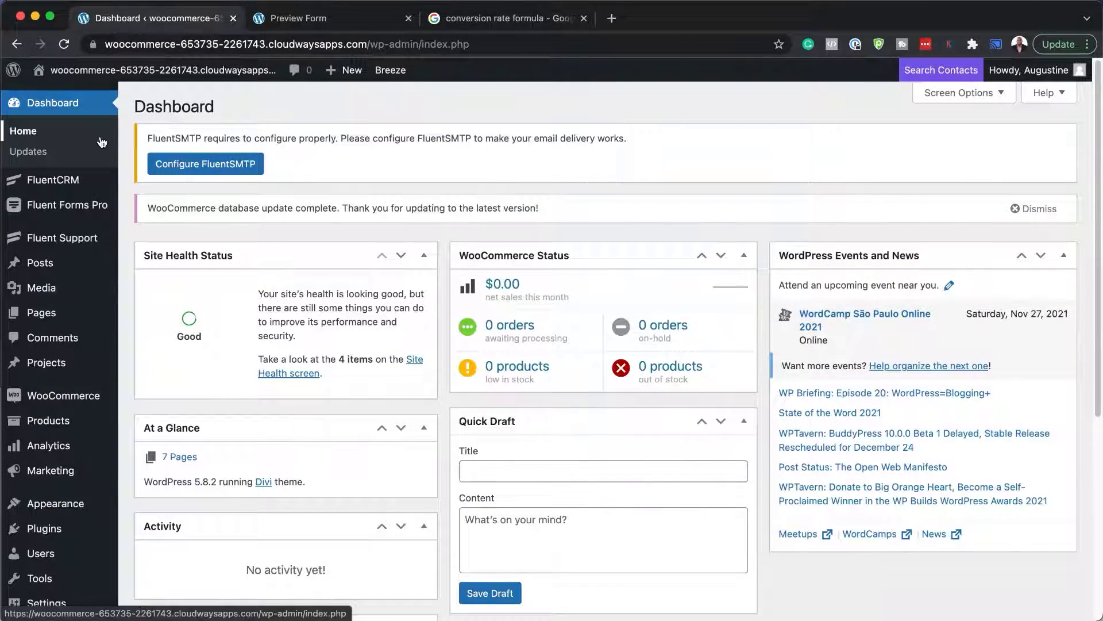
- Create a new Blank Form from Fluent Forms Pro's New Form menu
mouse_move(67, 184)
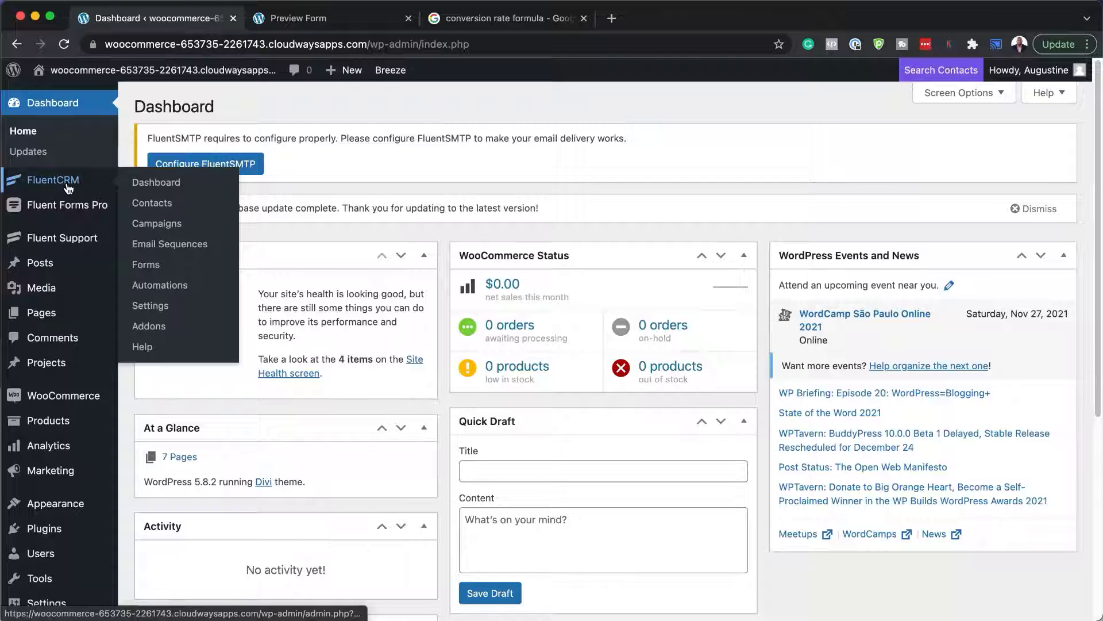
mouse_move(74, 210)
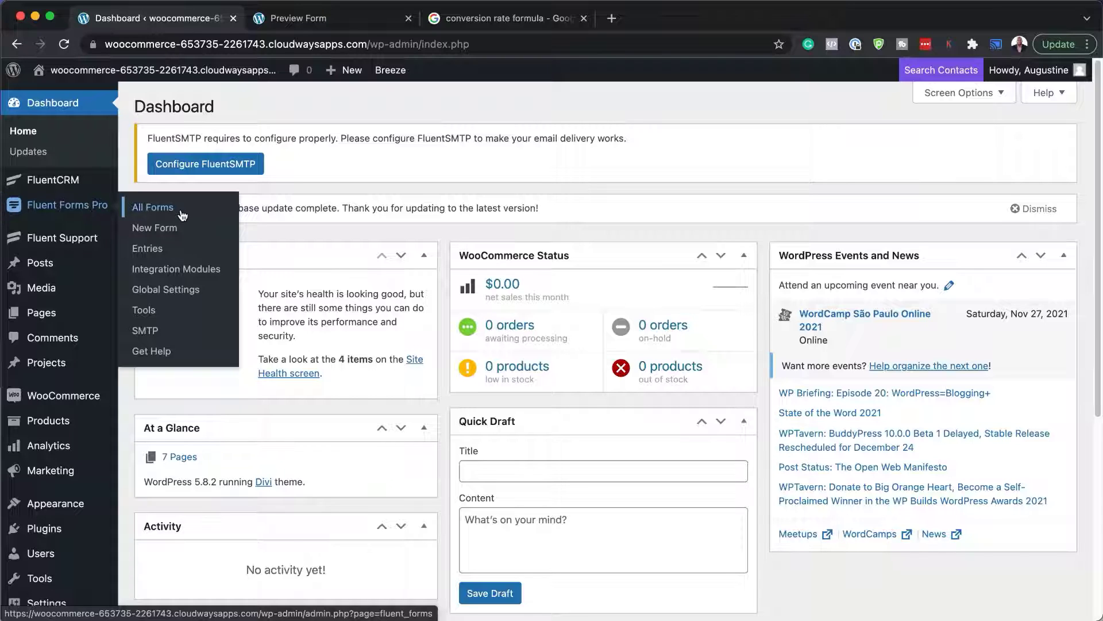
left_click(171, 230)
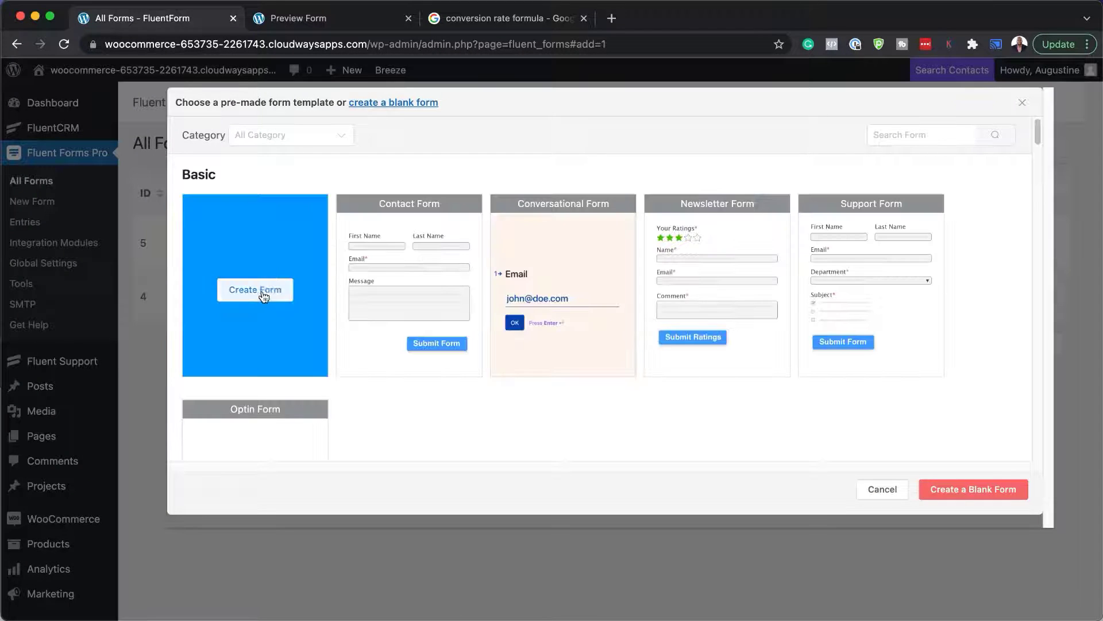
left_click(262, 298)
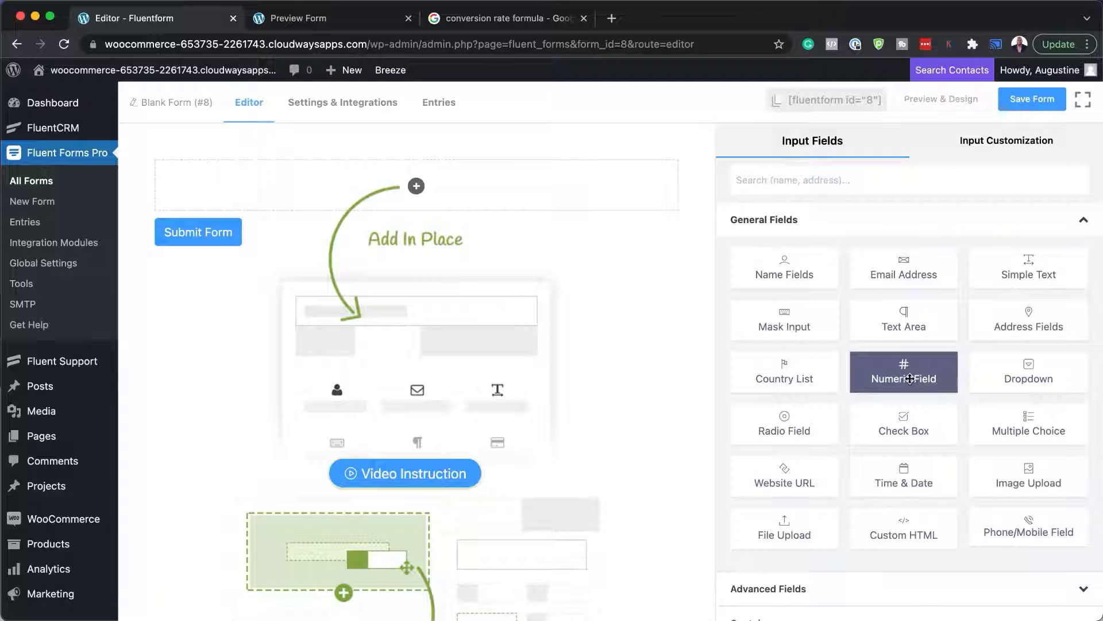
- Add three Numeric Field inputs to the blank form
left_click(910, 378)
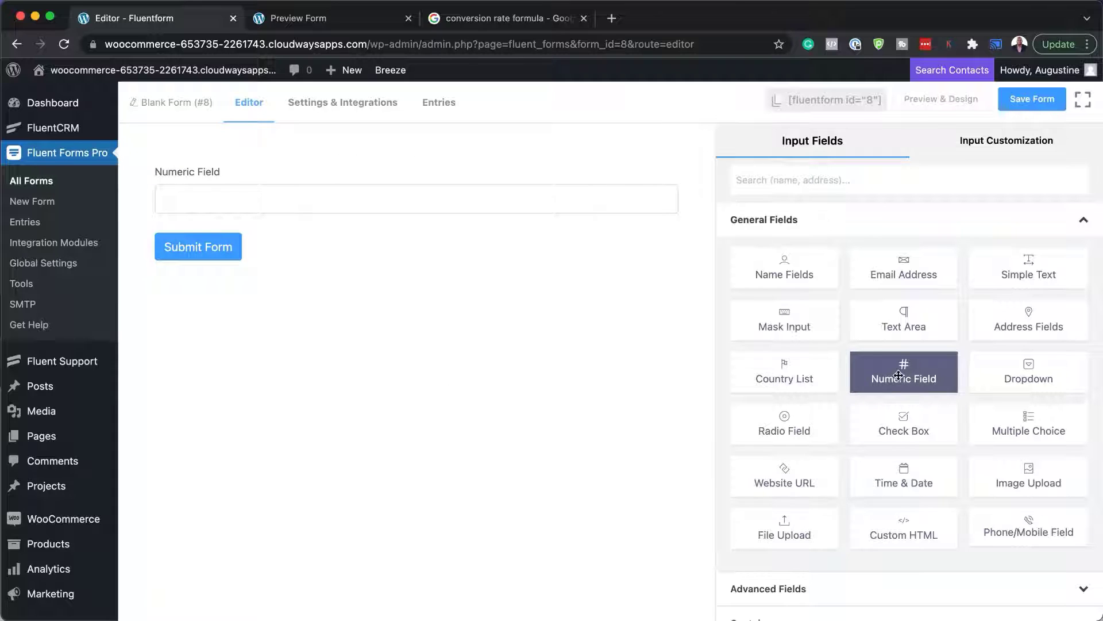
left_click(898, 375)
left_click(898, 375)
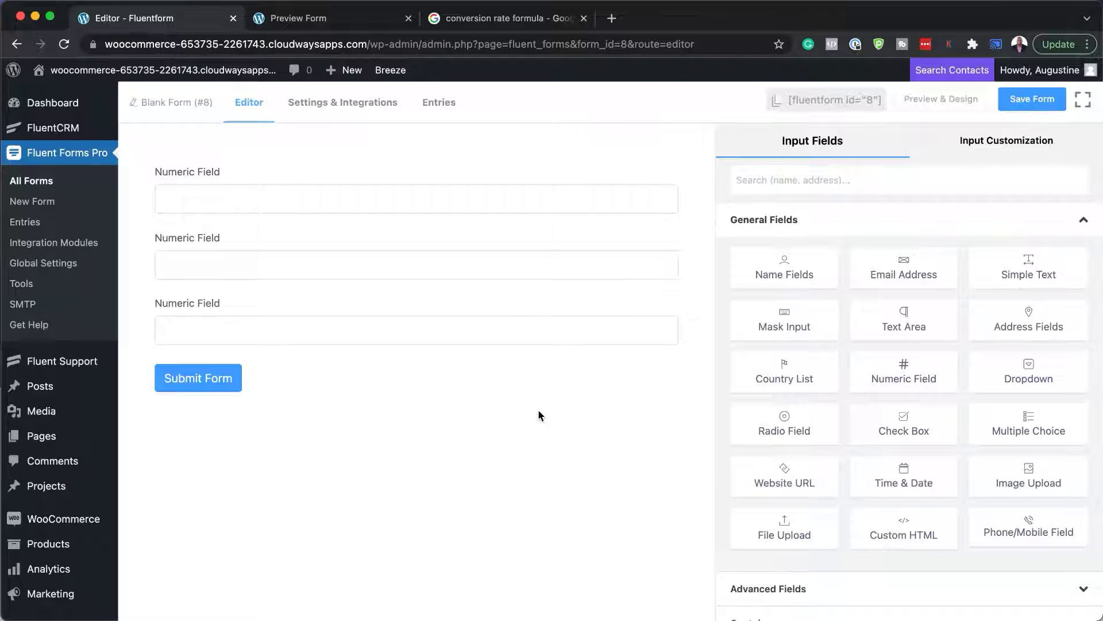
mouse_move(263, 185)
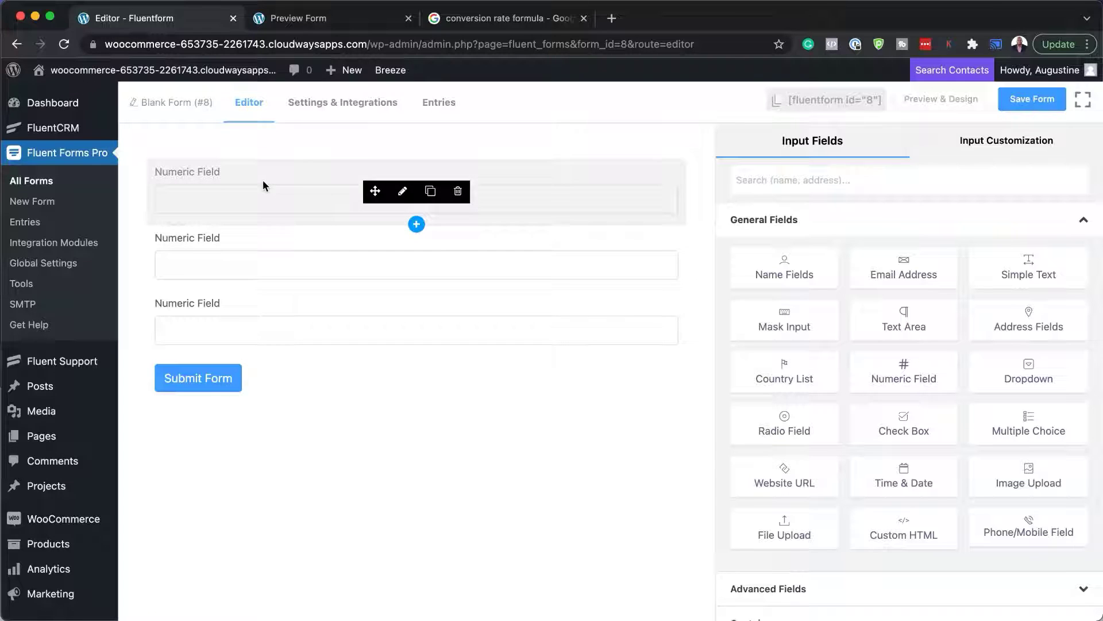
- Set the first numeric field's label to 'Minutes Running'
left_click(405, 193)
triple_click(833, 230)
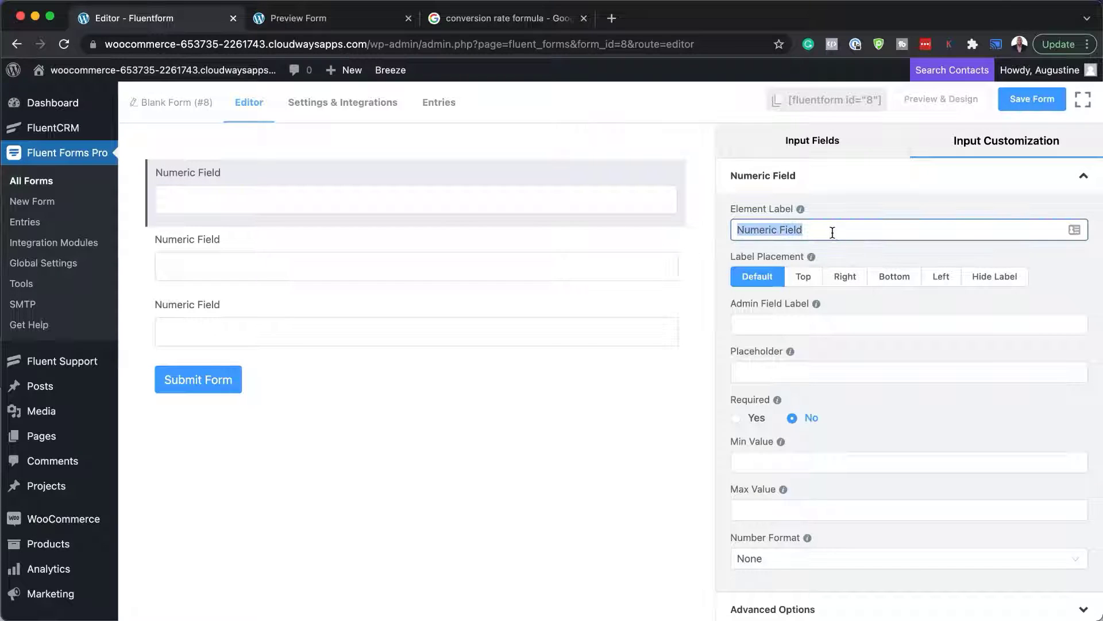
type("Minutes Running")
mouse_move(269, 244)
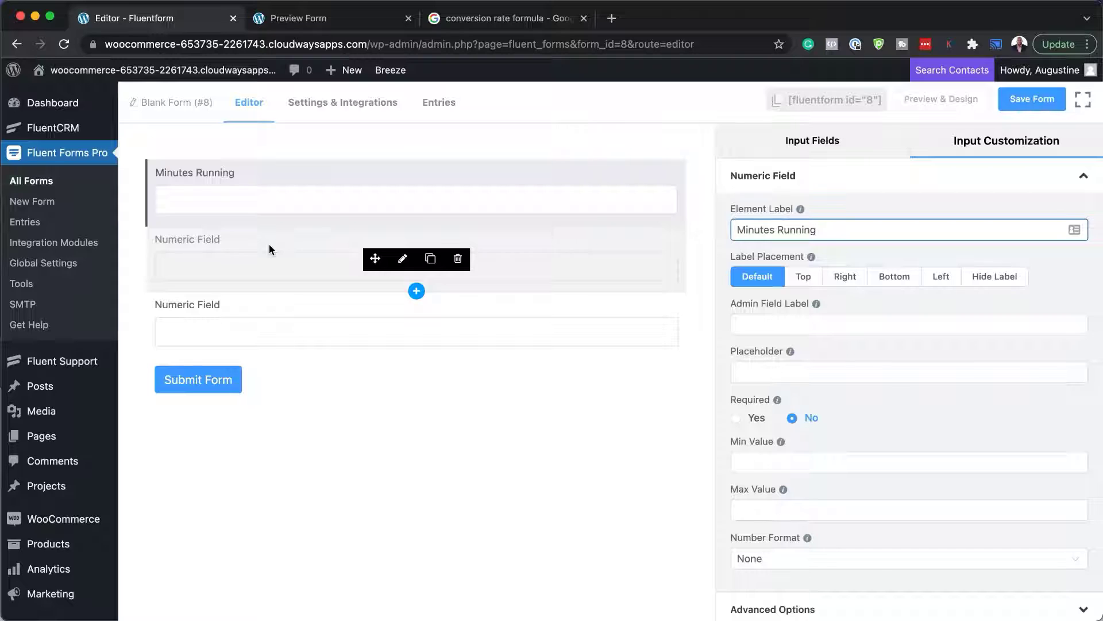
triple_click(837, 231)
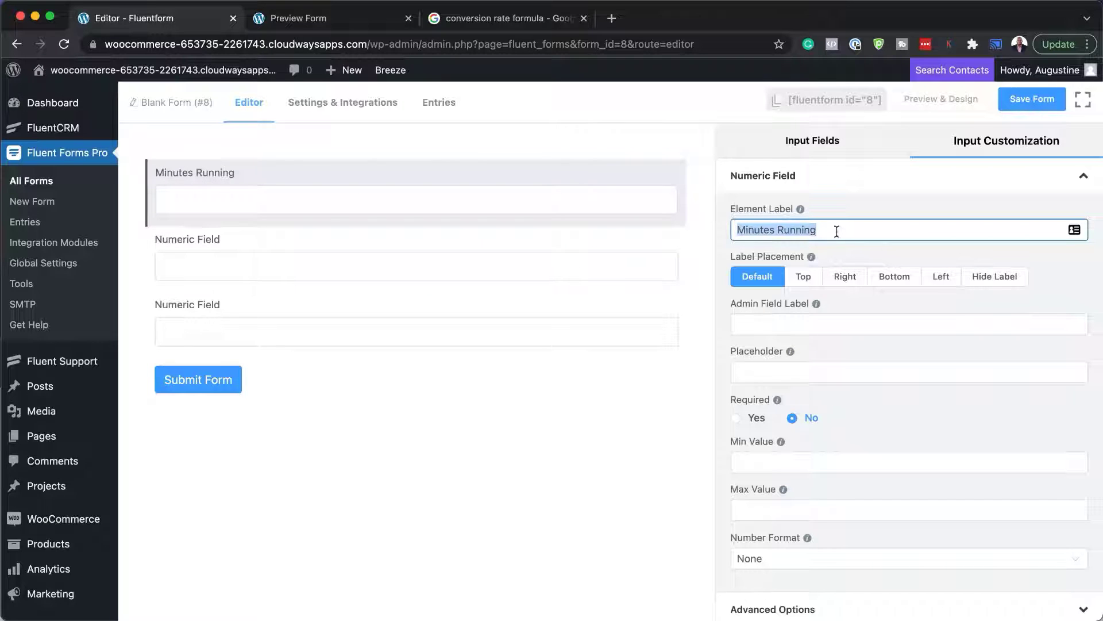
- Set the field's name attribute to Minutes_Running under Advanced Options
scroll(905, 419, "down", 1)
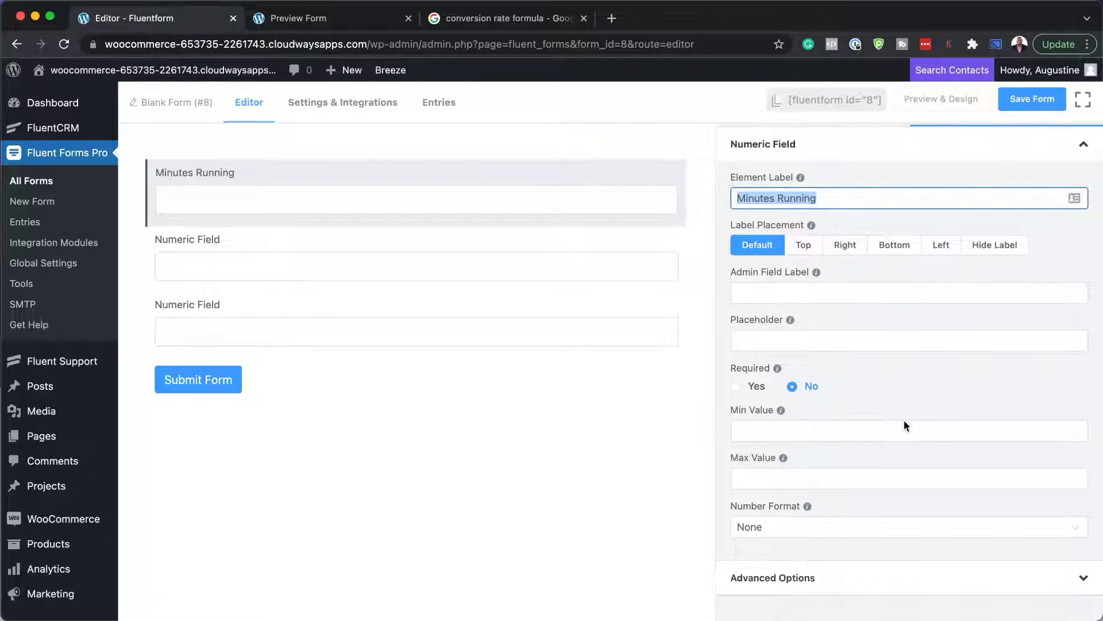
left_click(807, 582)
scroll(871, 561, "down", 4)
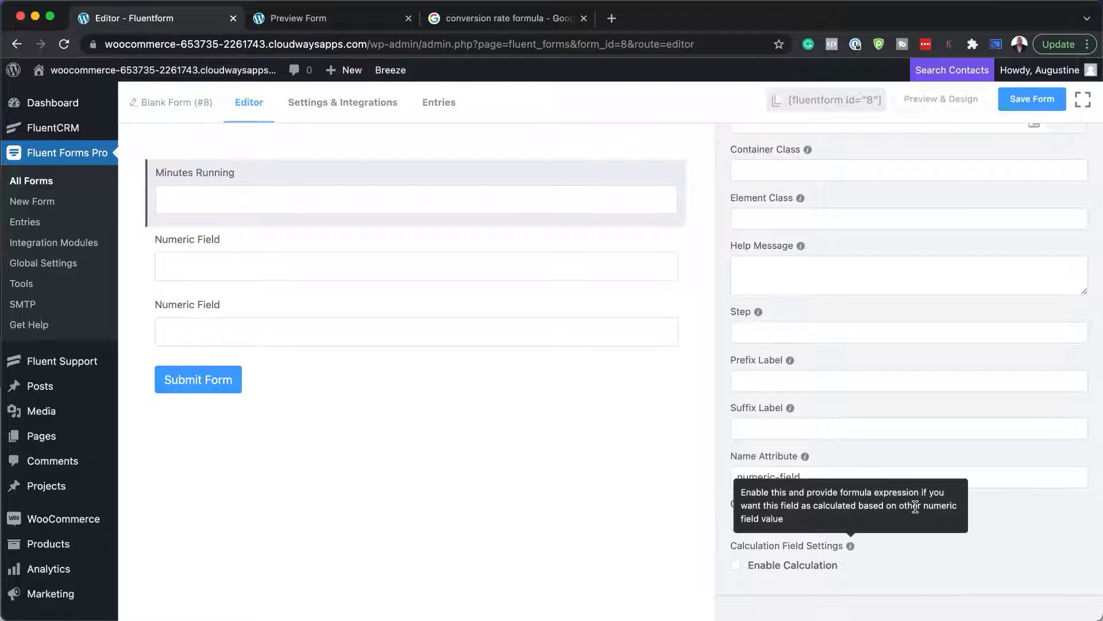
triple_click(829, 473)
type("Minutes_Running")
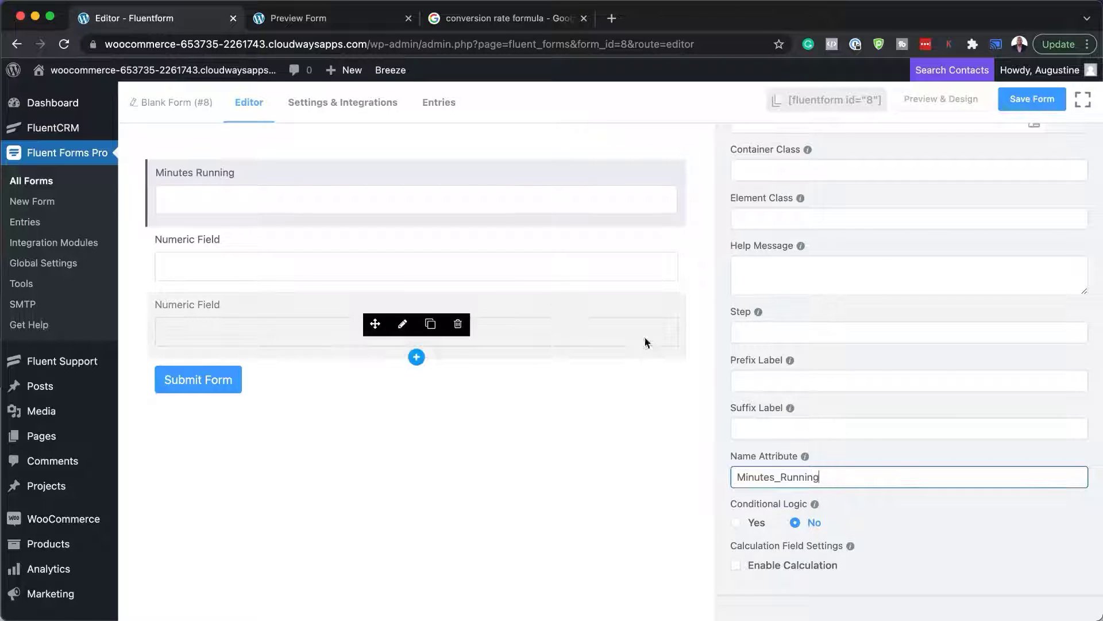
scroll(861, 430, "up", 2)
scroll(860, 431, "up", 1)
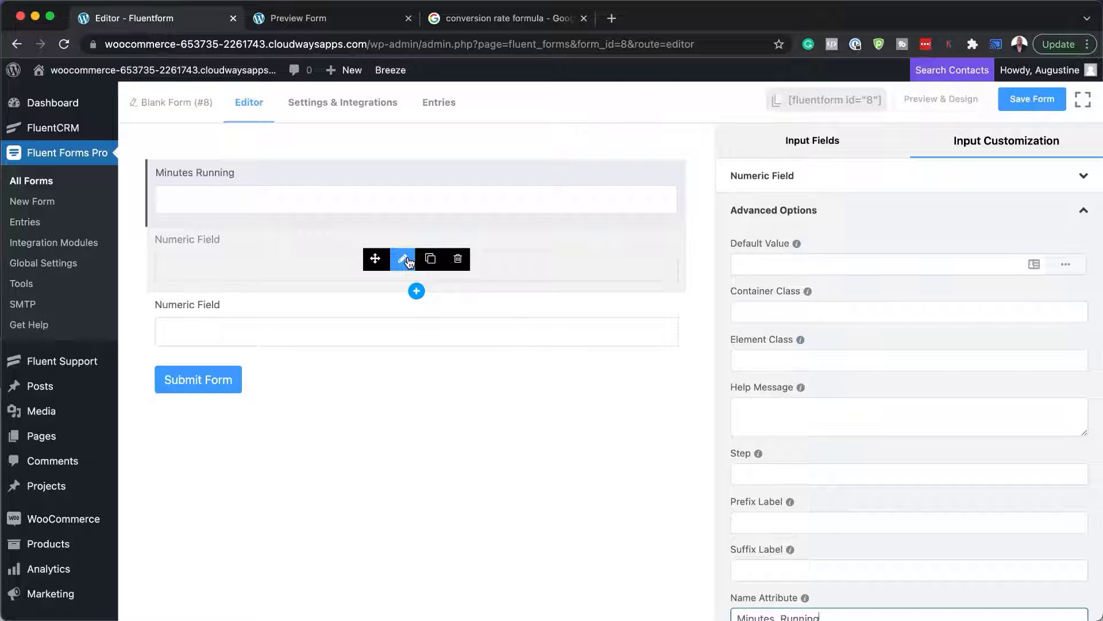
- Set the second numeric field's label to 'Calories Per Minute'
left_click(403, 261)
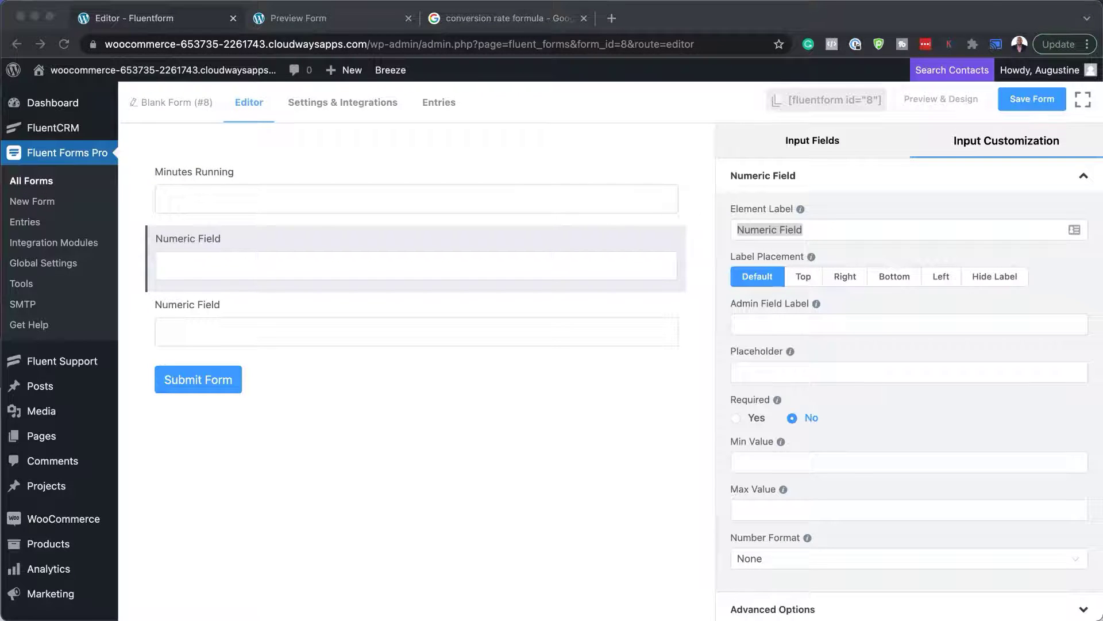
left_click(751, 227)
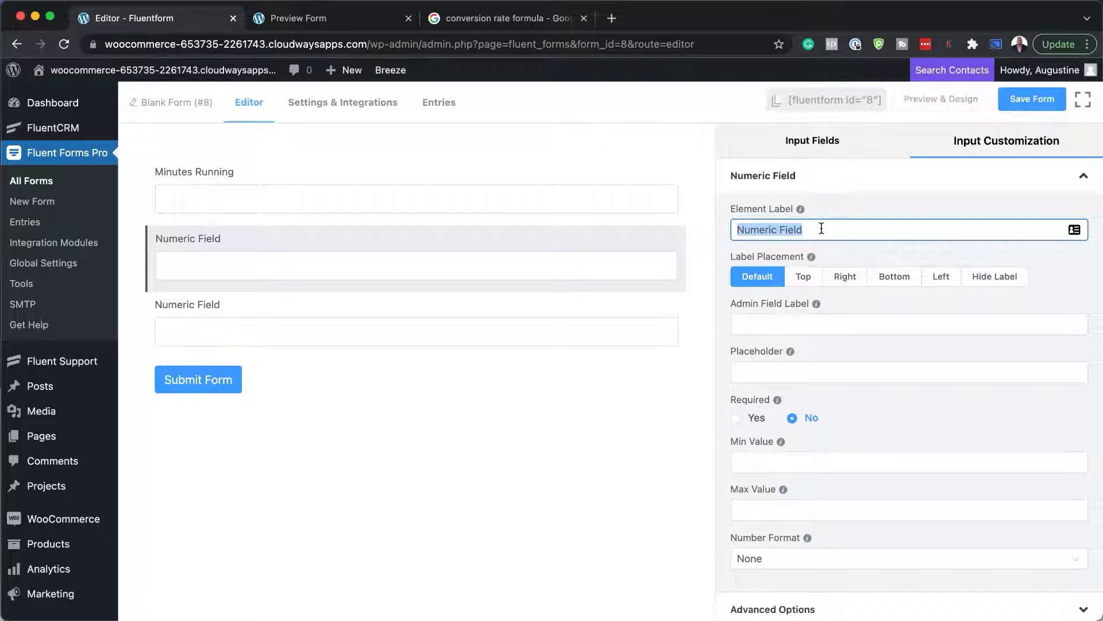
type("Calories Per Minute")
key("super+a")
- Set the field's name attribute to Calories_Per_Minute under Advanced Options
scroll(938, 310, "down", 1)
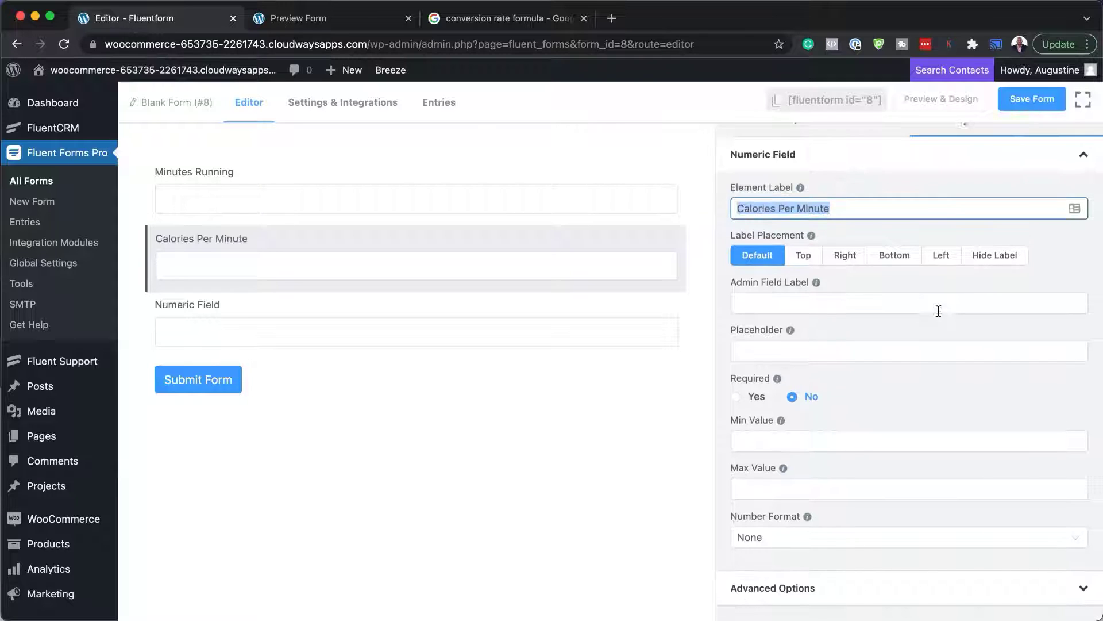
left_click(794, 589)
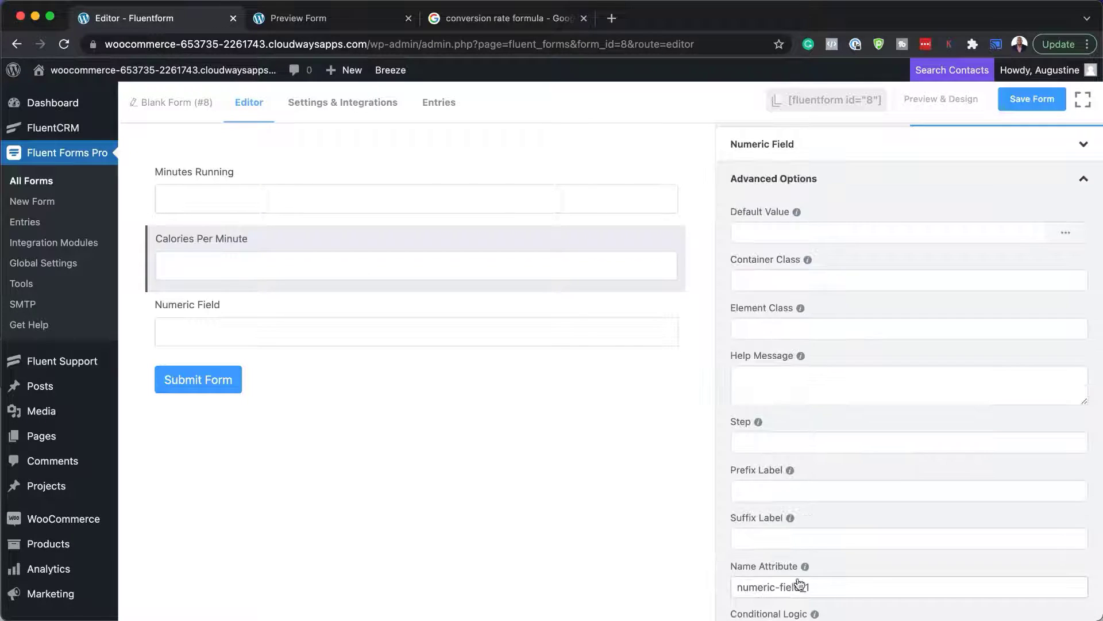
triple_click(830, 586)
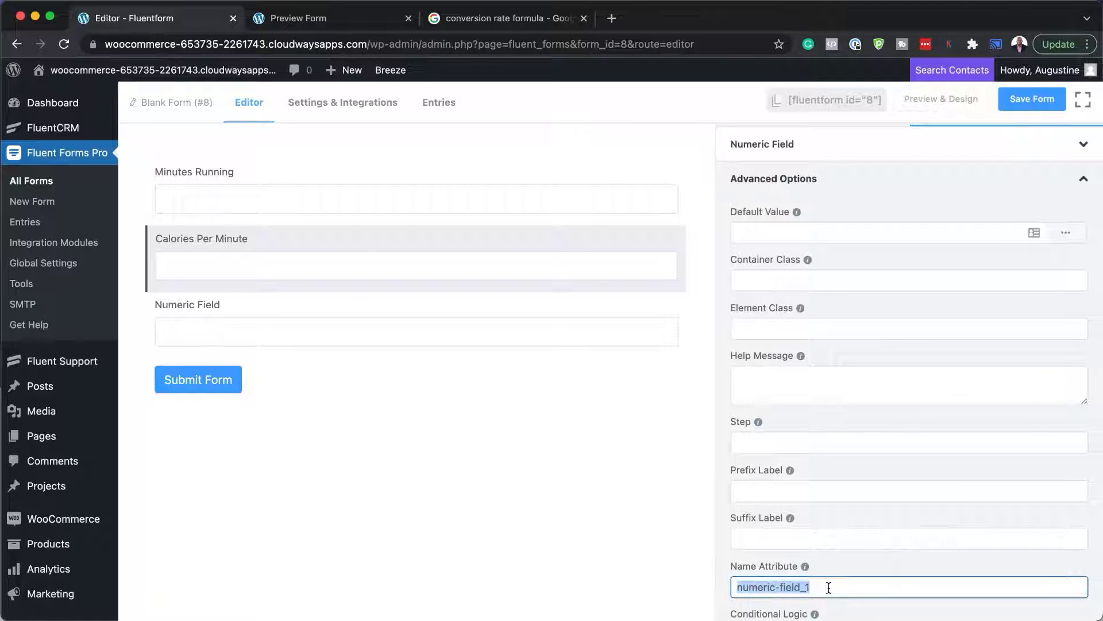
type("Calories_Per_Minute")
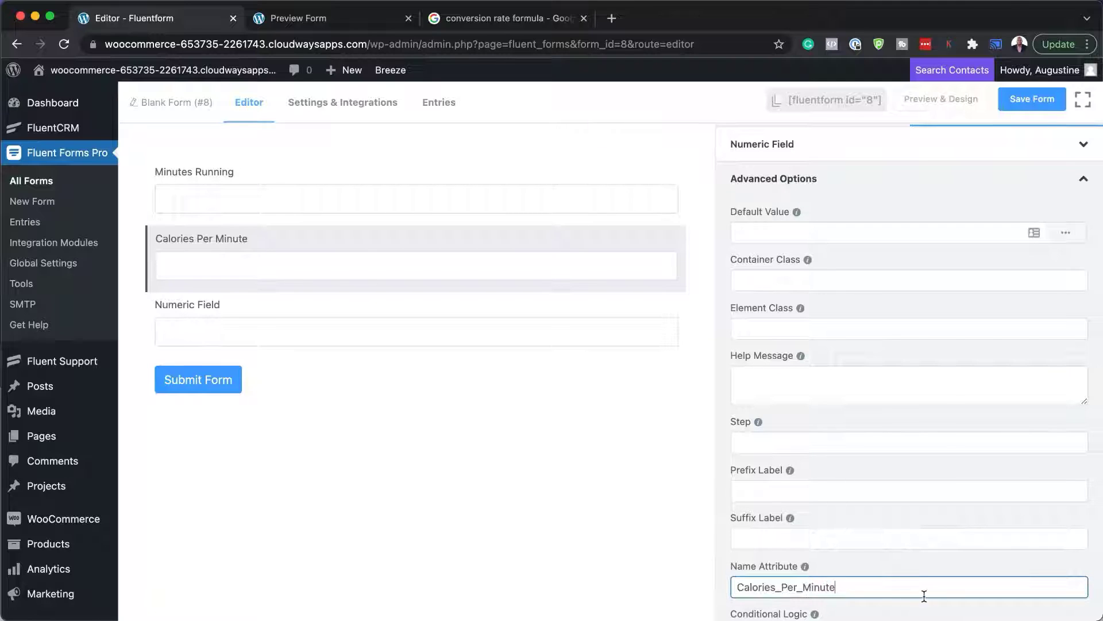
left_click(671, 480)
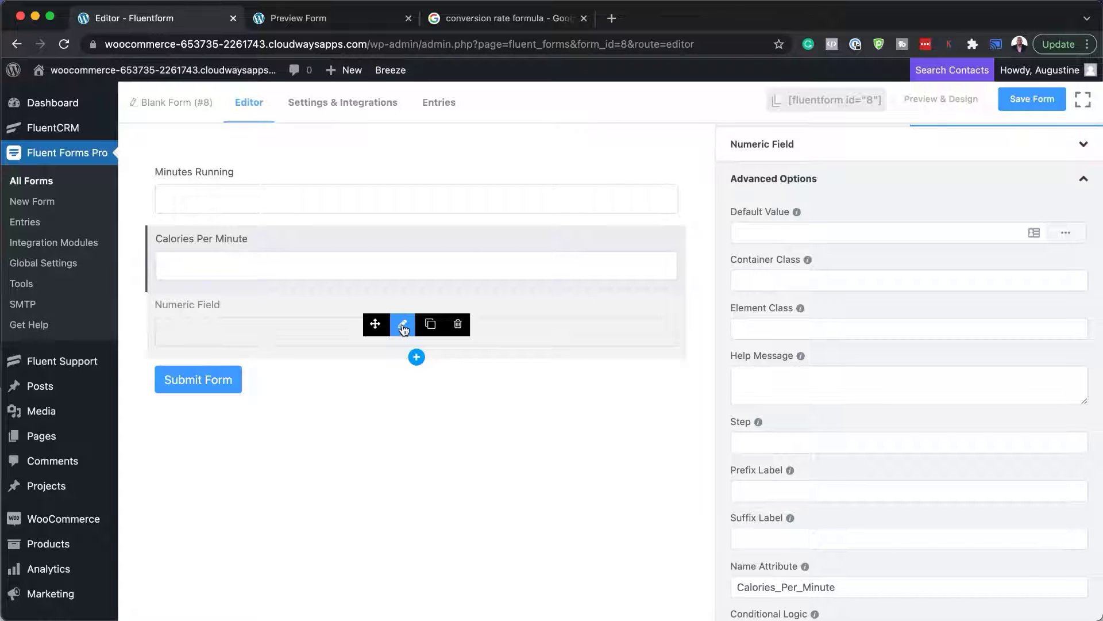
- Set the third numeric field's label to 'Total Calories Burnt'
left_click(404, 328)
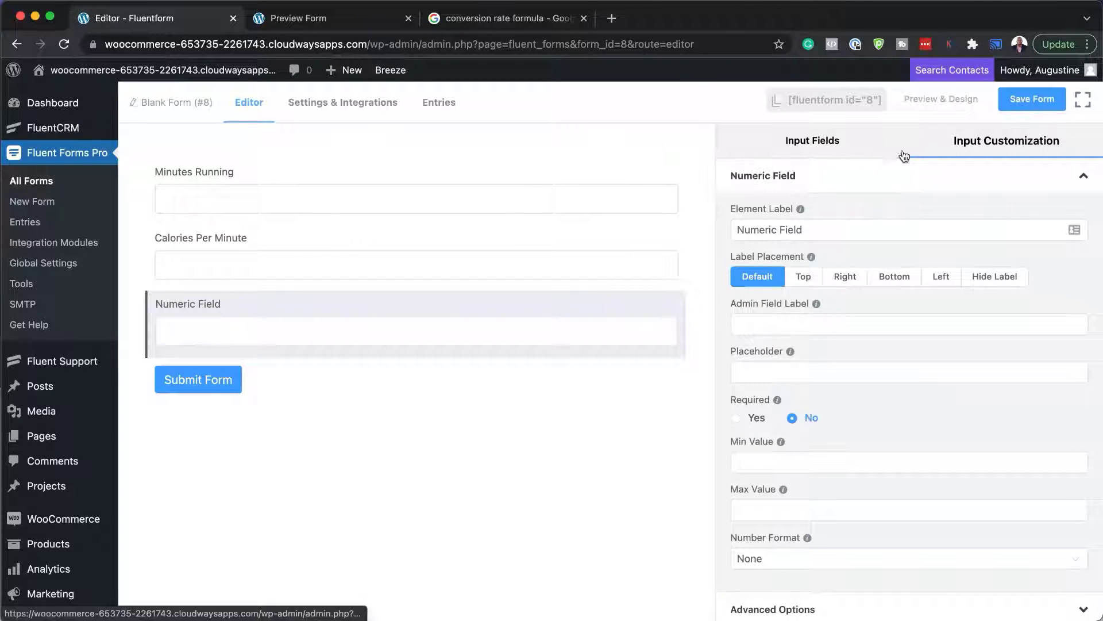
left_click(825, 233)
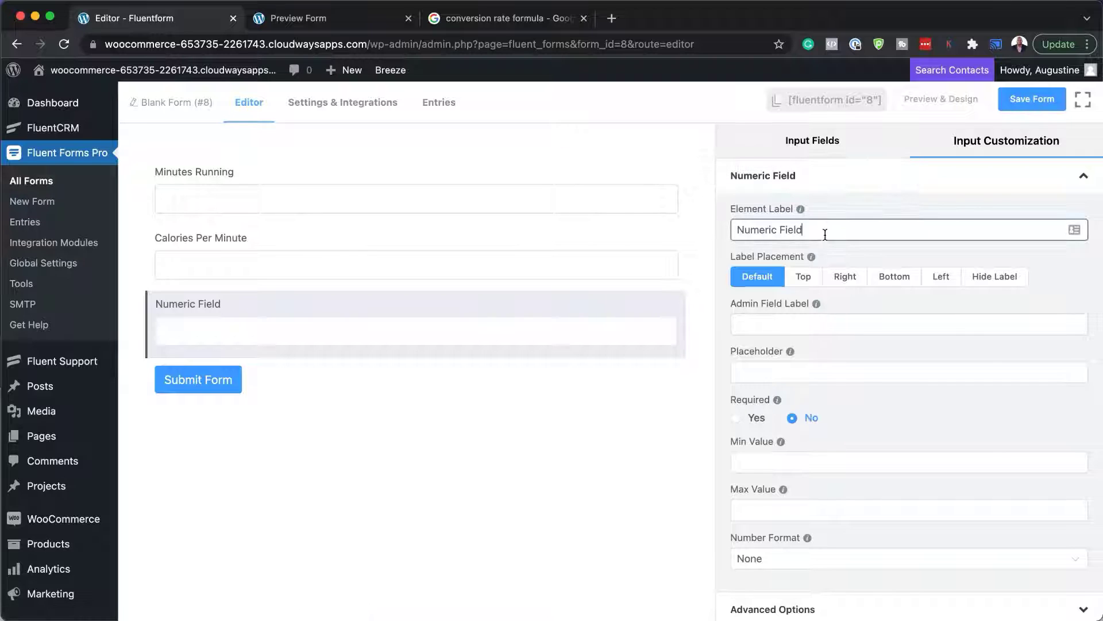
triple_click(825, 234)
type("Total Calories Burnt")
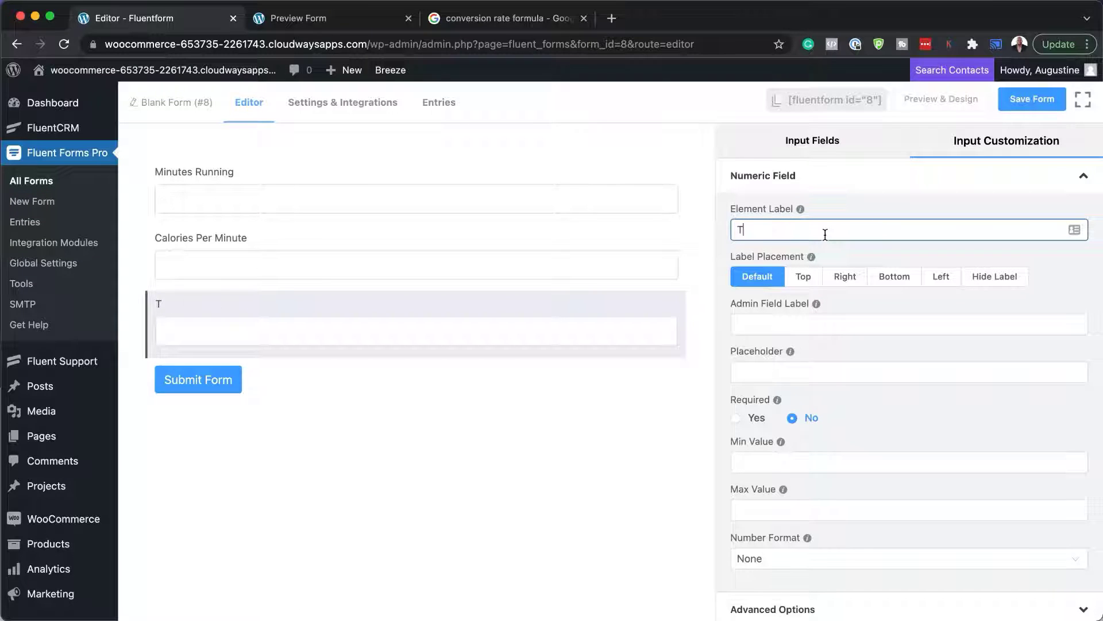
key("alt+shift+Left")
key("alt+shift+Left")
key("alt+shift+Left")
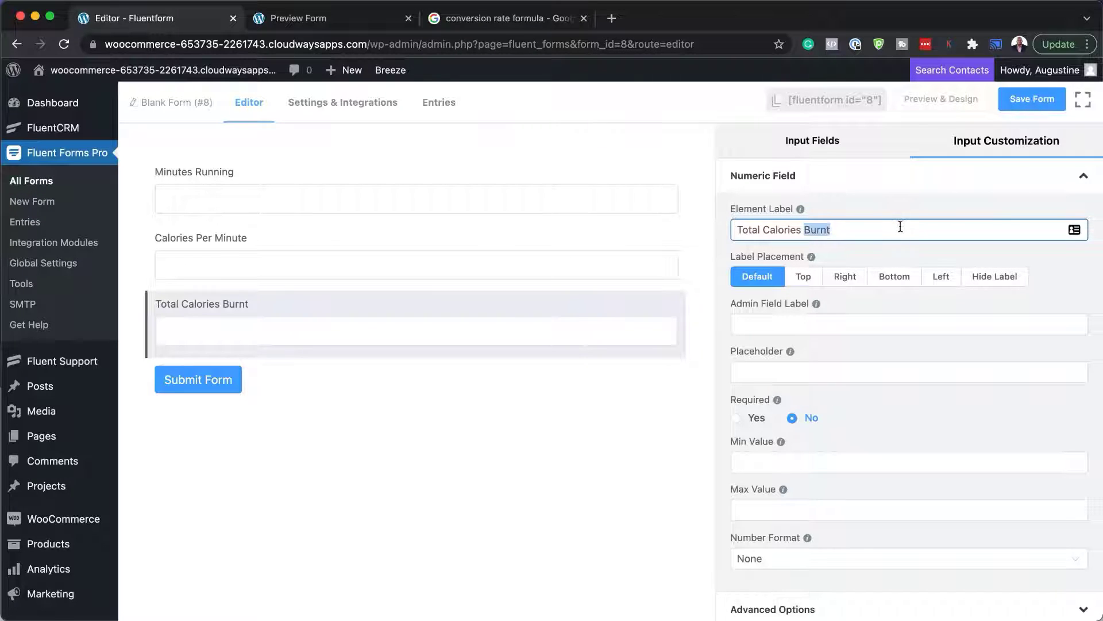
left_click(861, 399)
- Set the field's name attribute to Total_Calories_Burnt under Advanced Options
scroll(861, 399, "down", 1)
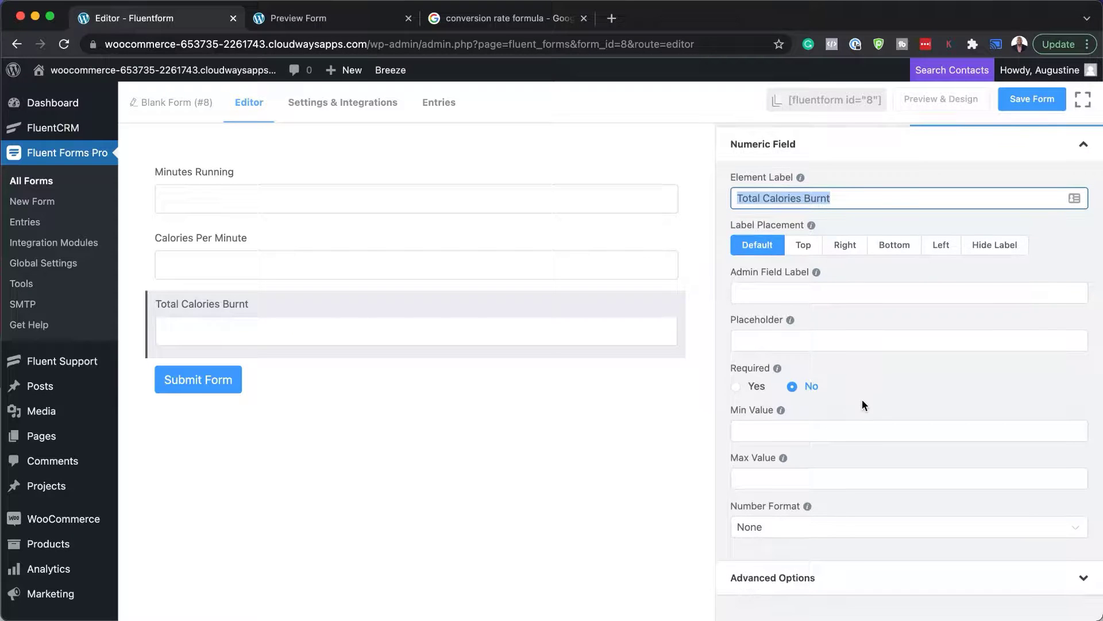
left_click(779, 579)
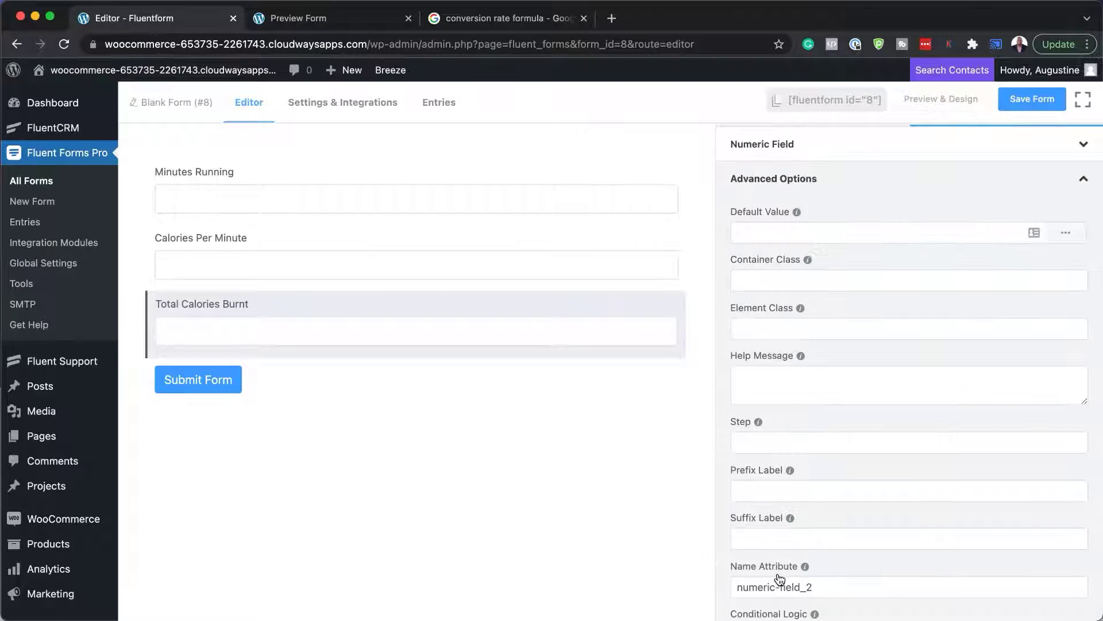
left_click(834, 590)
key("super+a")
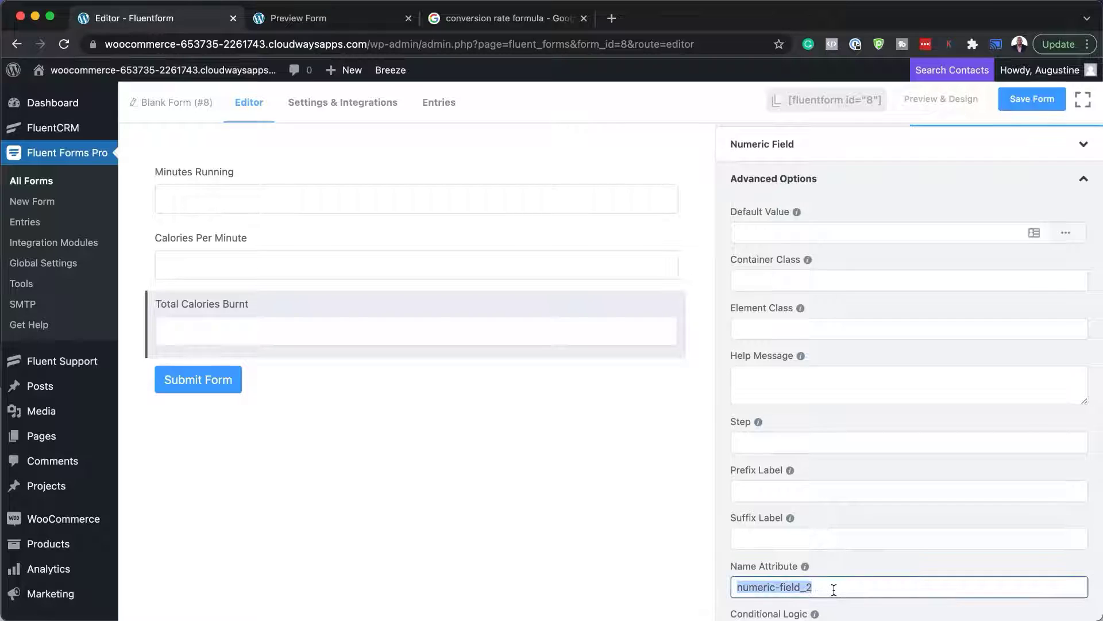
type("Total_Calories_Burnt")
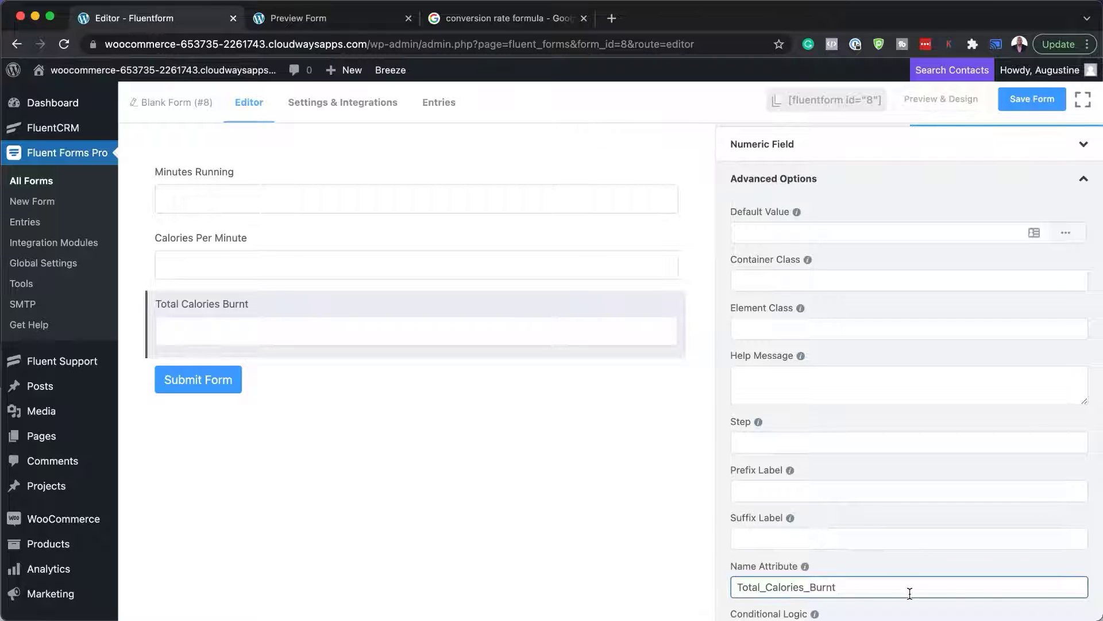
scroll(901, 529, "down", 3)
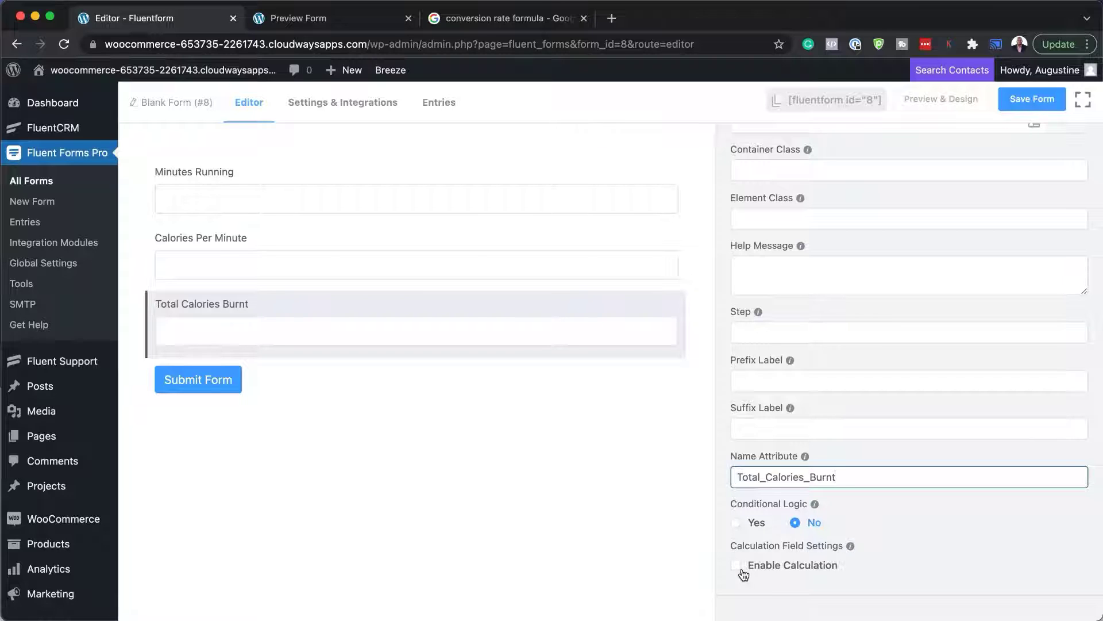
- Enable calculation on Total Calories Burnt and insert the Minutes Running reference
mouse_move(298, 208)
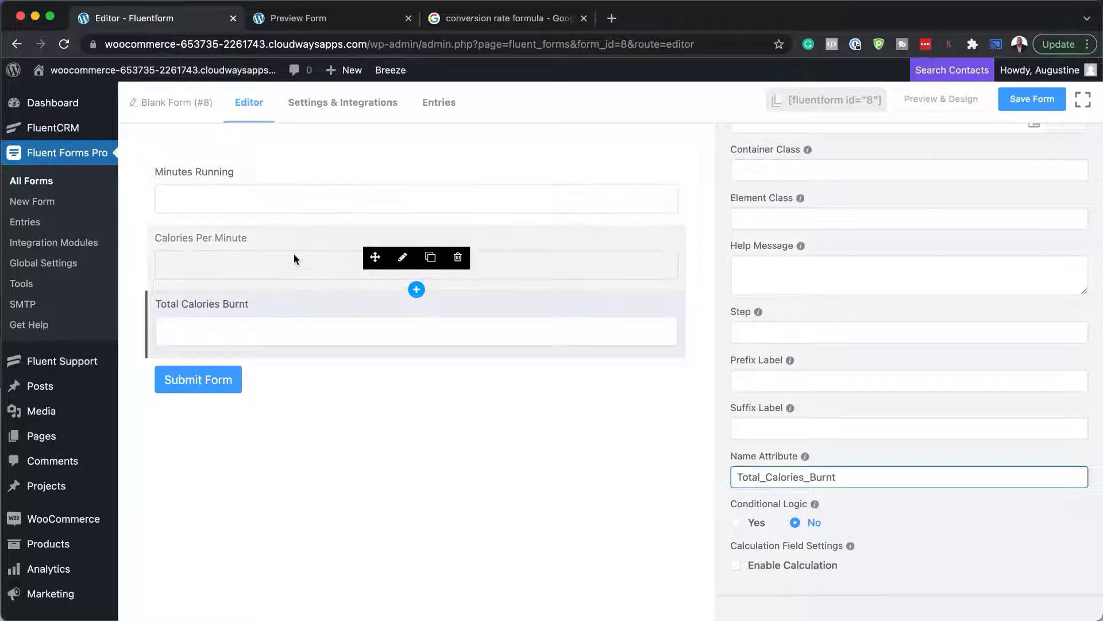
left_click(736, 566)
scroll(899, 545, "down", 4)
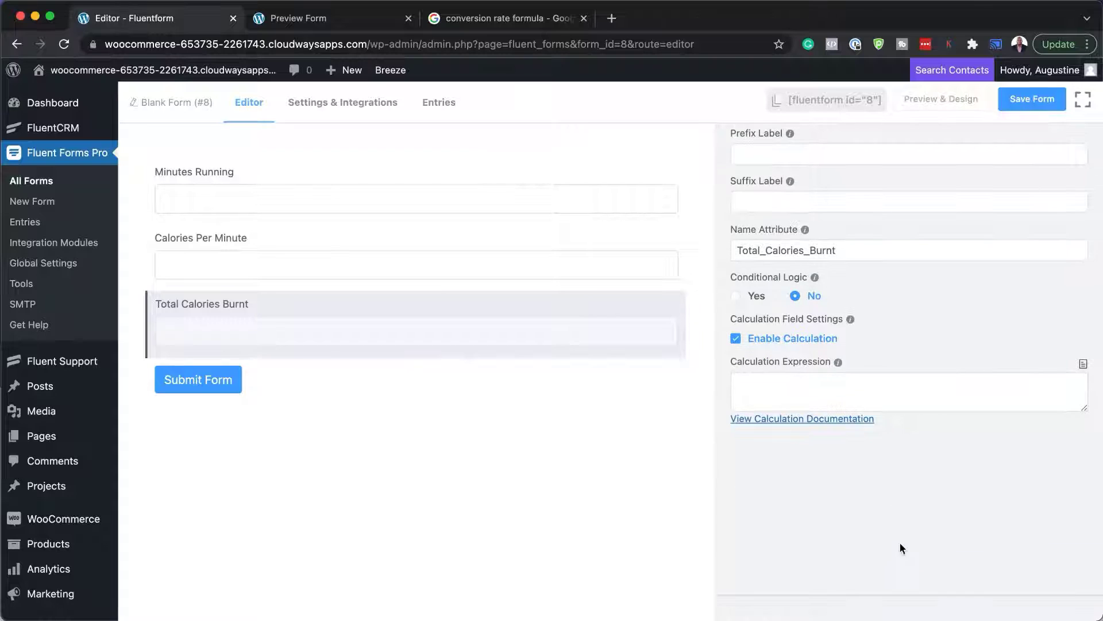
left_click(1083, 367)
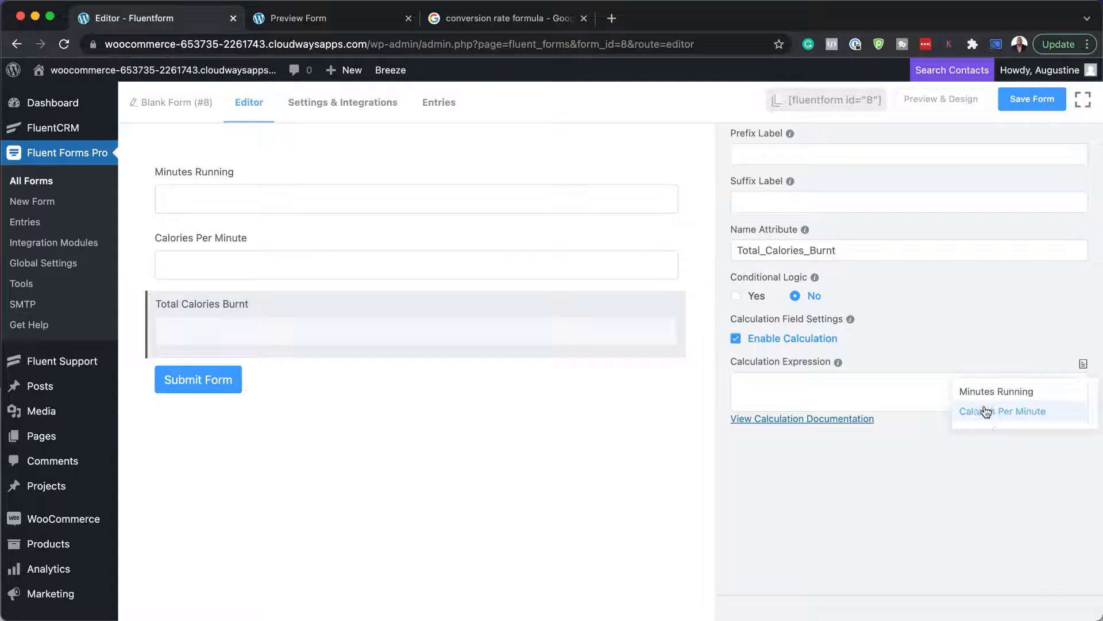
left_click(1023, 395)
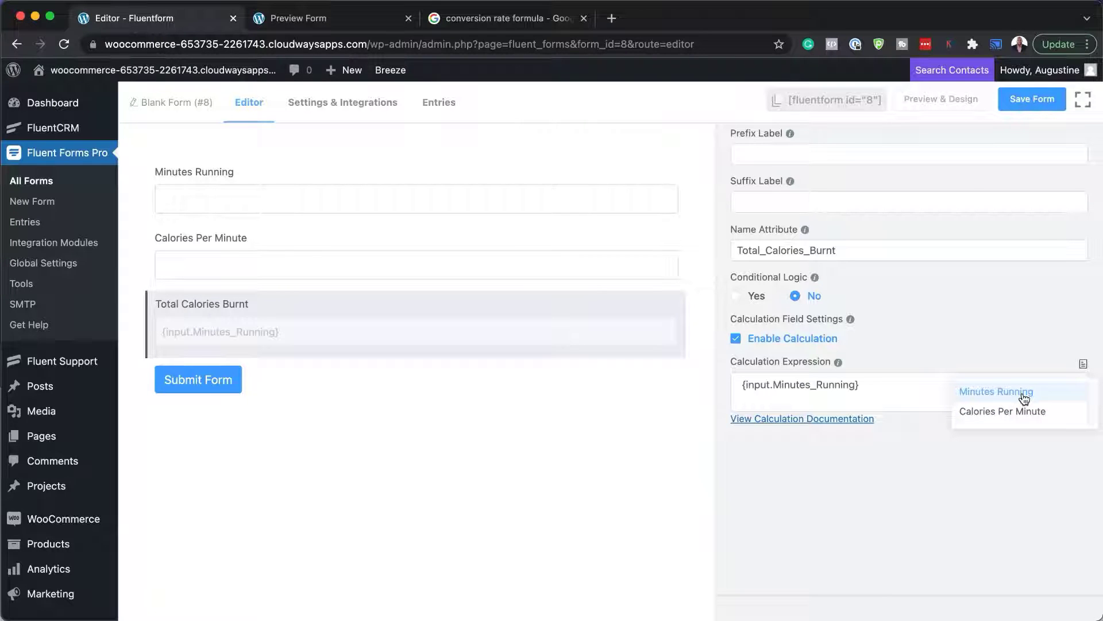
left_click(979, 396)
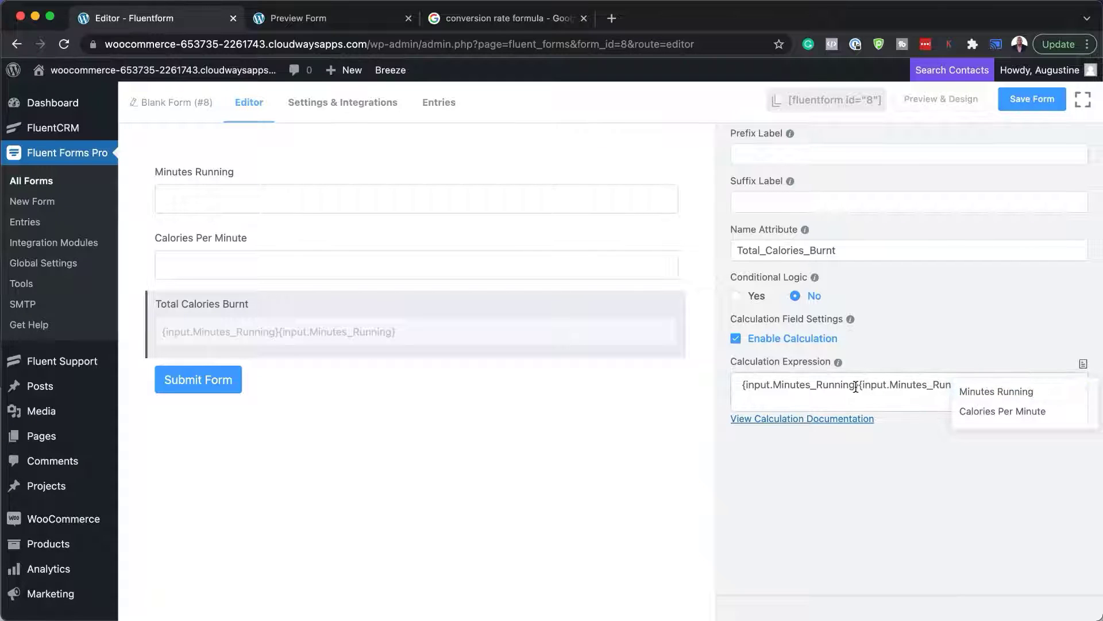
left_click_drag(856, 386, 730, 383)
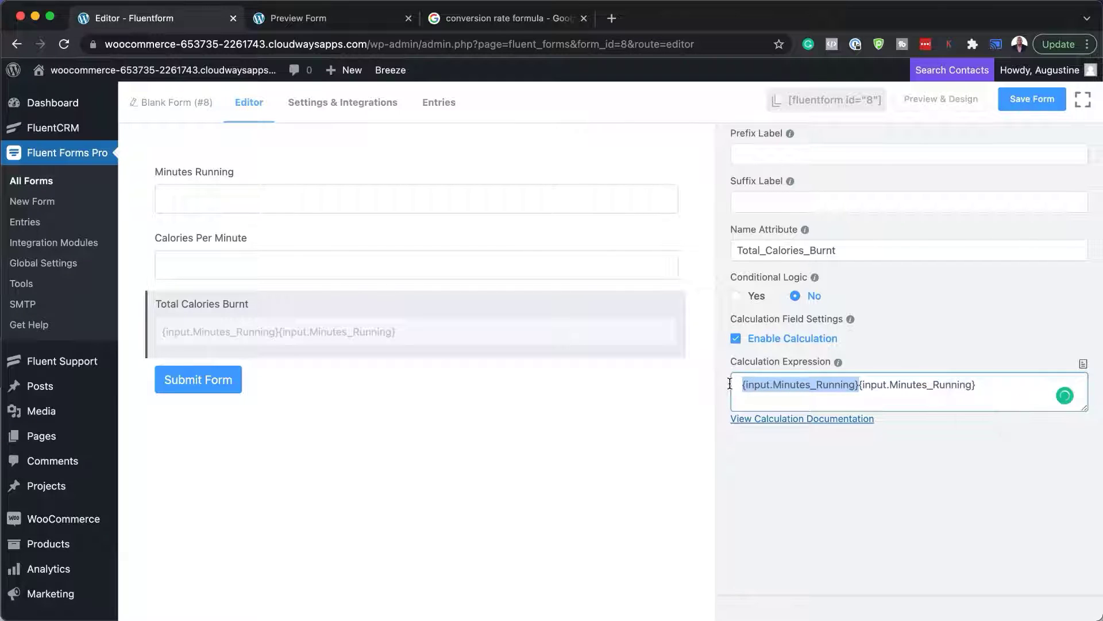
key("BackSpace")
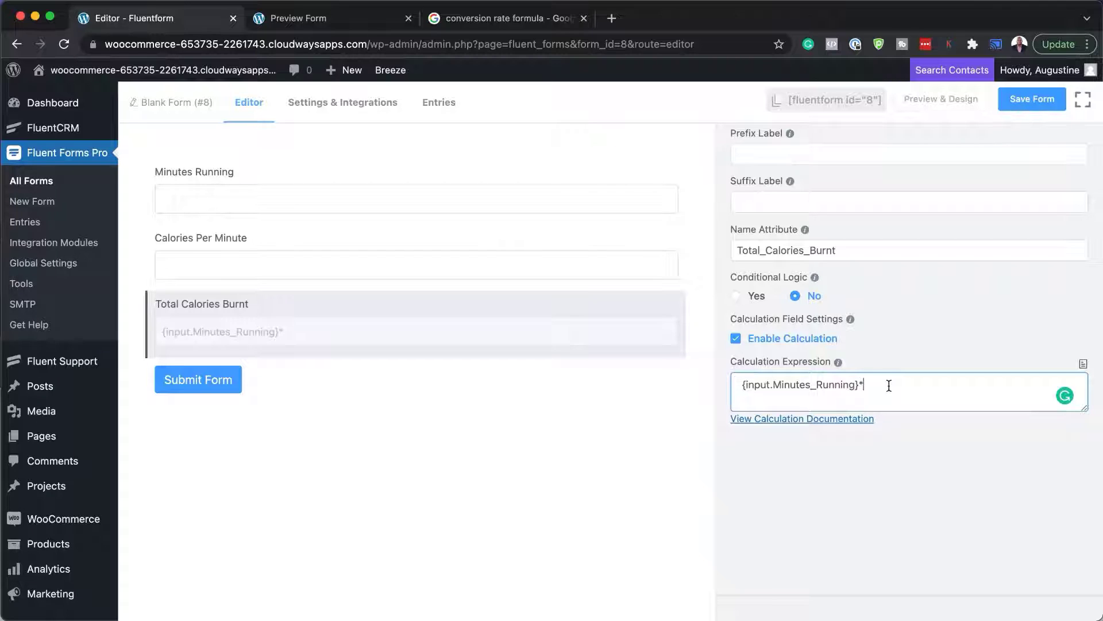
- Add Calories Per Minute and *10 to the expression, then save the form
left_click(1084, 365)
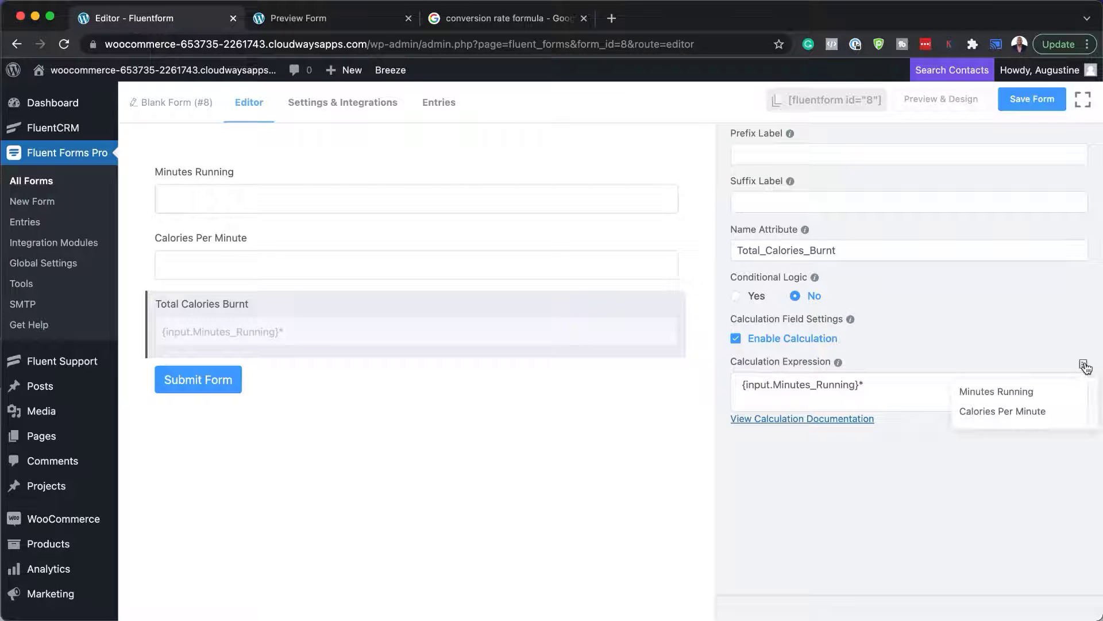
left_click(1022, 412)
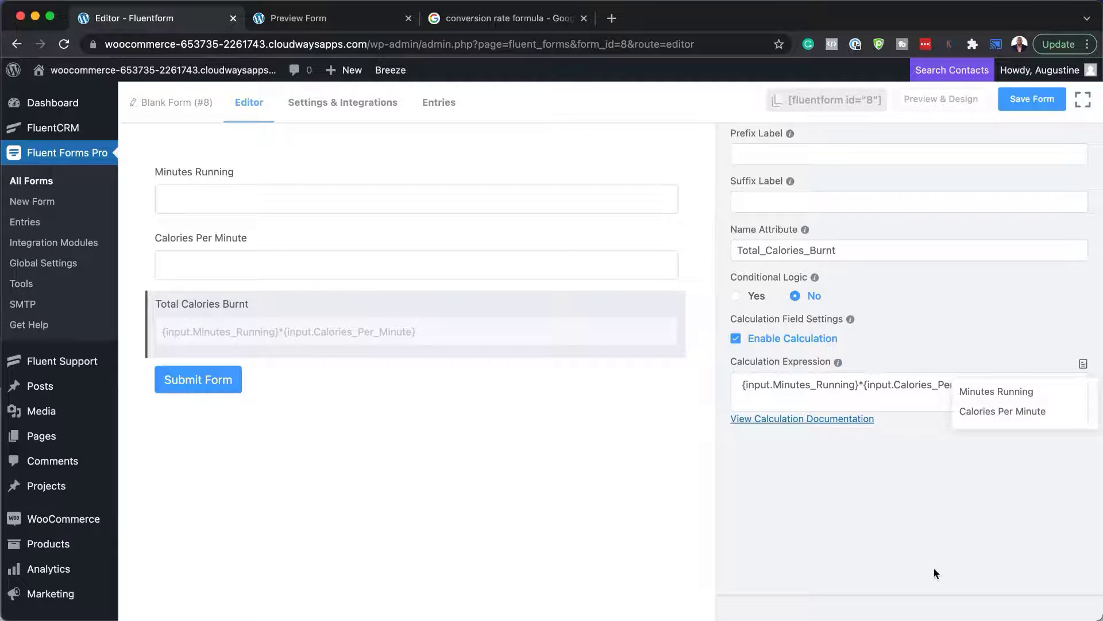
left_click(909, 396)
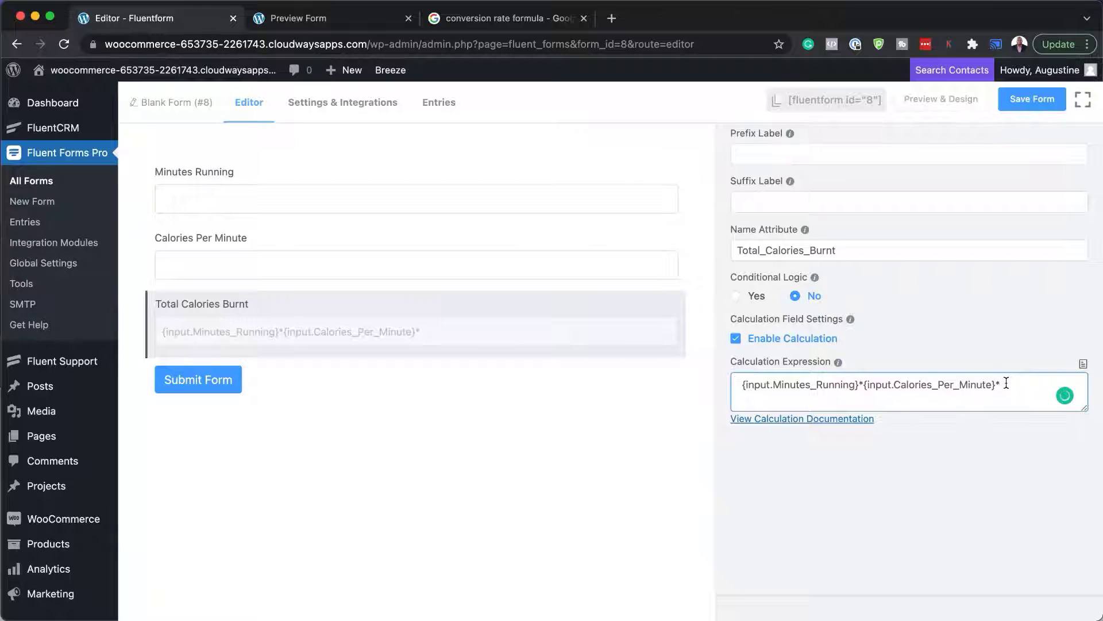
type("10")
left_click(1038, 102)
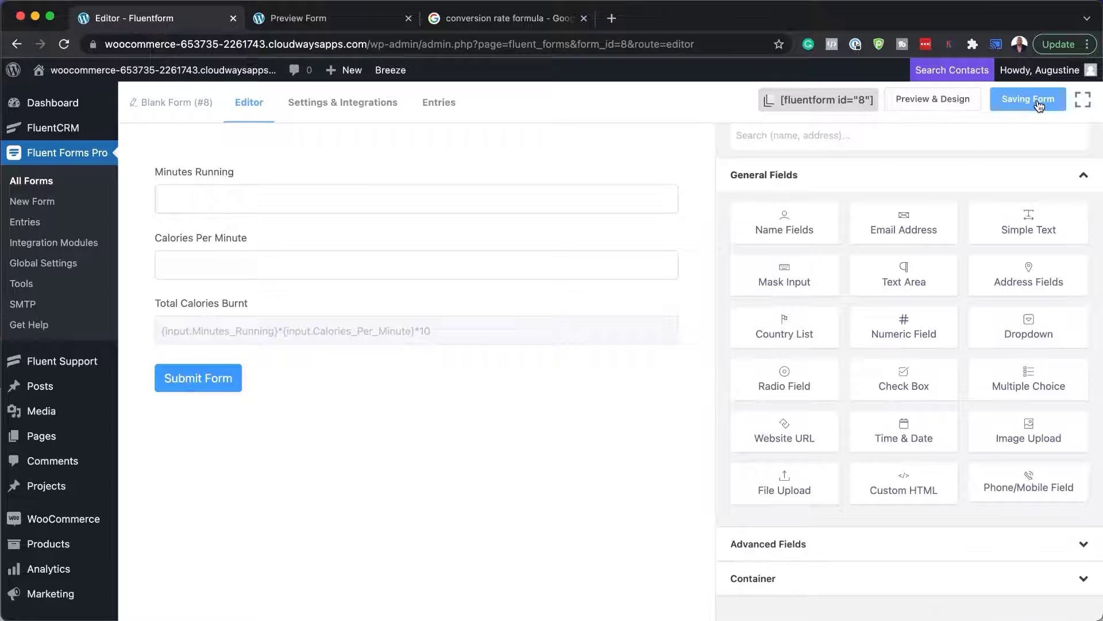
- Preview the form, enter 10 in Minutes Running, then close the preview
left_click(945, 101)
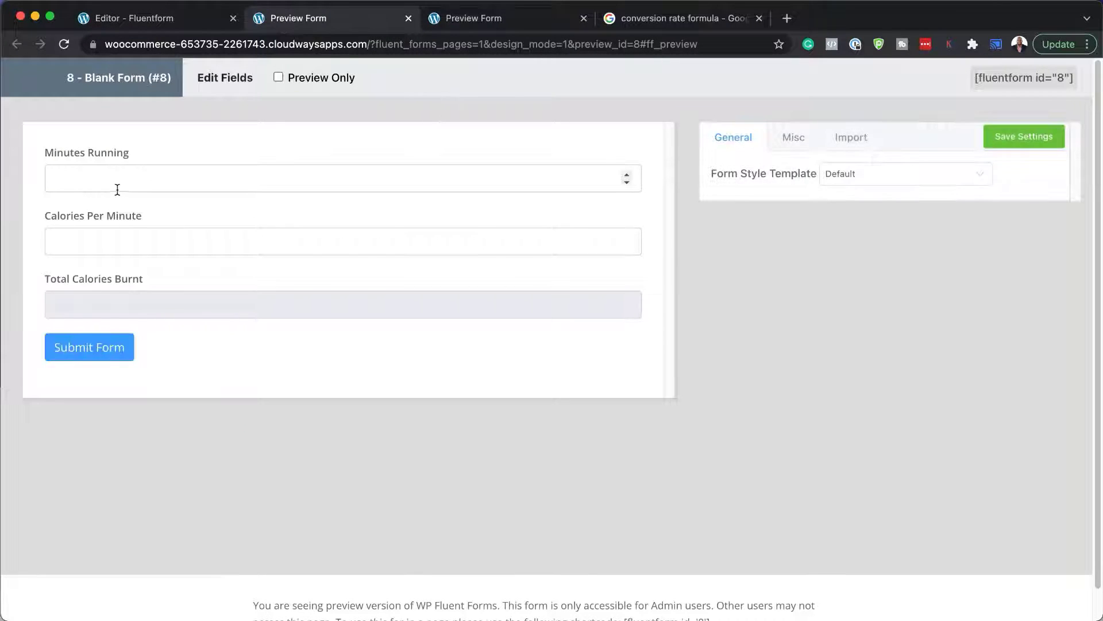
left_click(117, 181)
type("10")
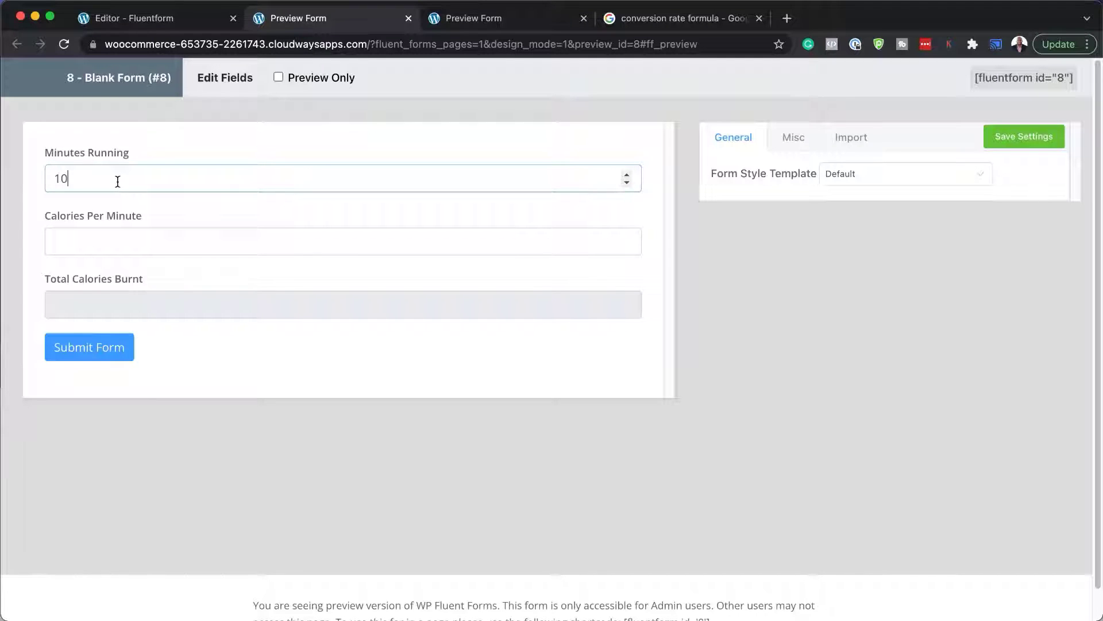
left_click(91, 244)
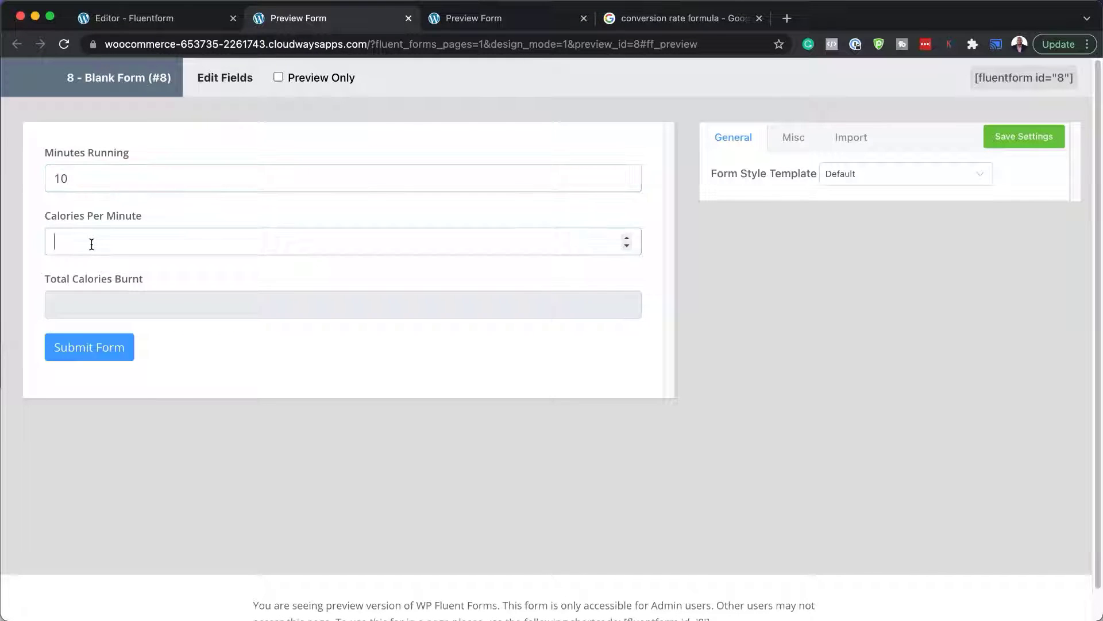
left_click(409, 19)
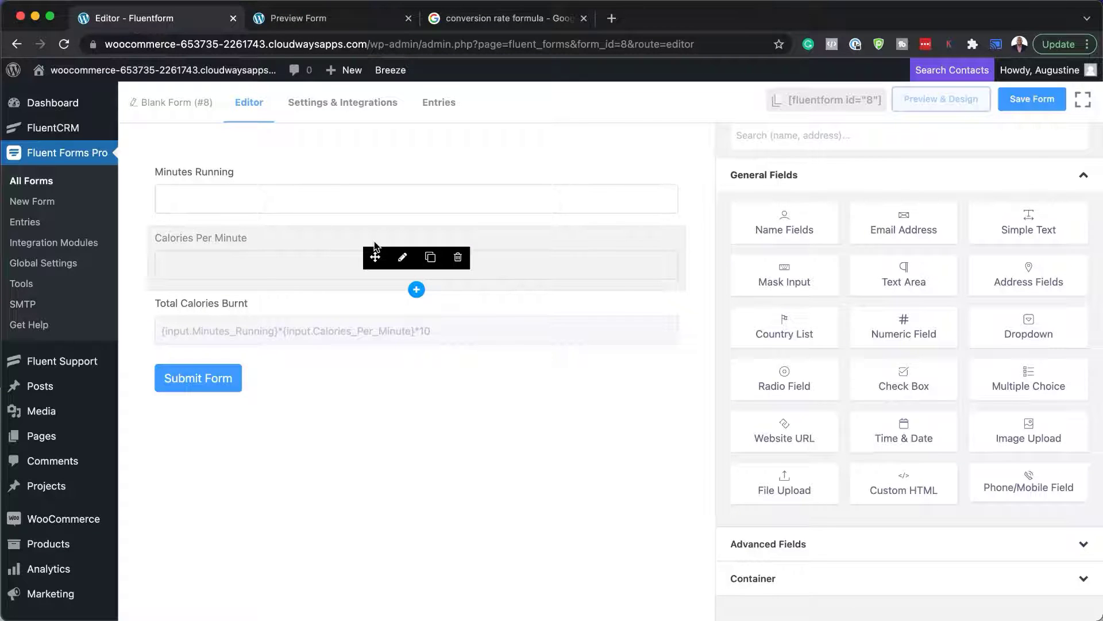
- Enable calculation on Calories Per Minute with the expression {input.Minutes_Running}*10
left_click(404, 260)
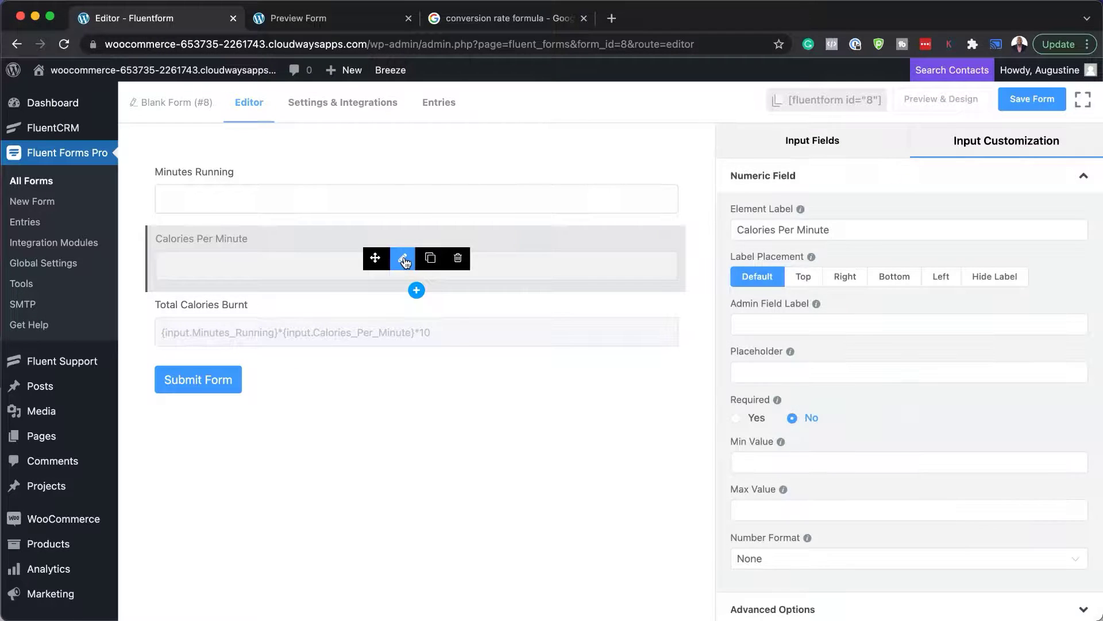
scroll(922, 478, "down", 1)
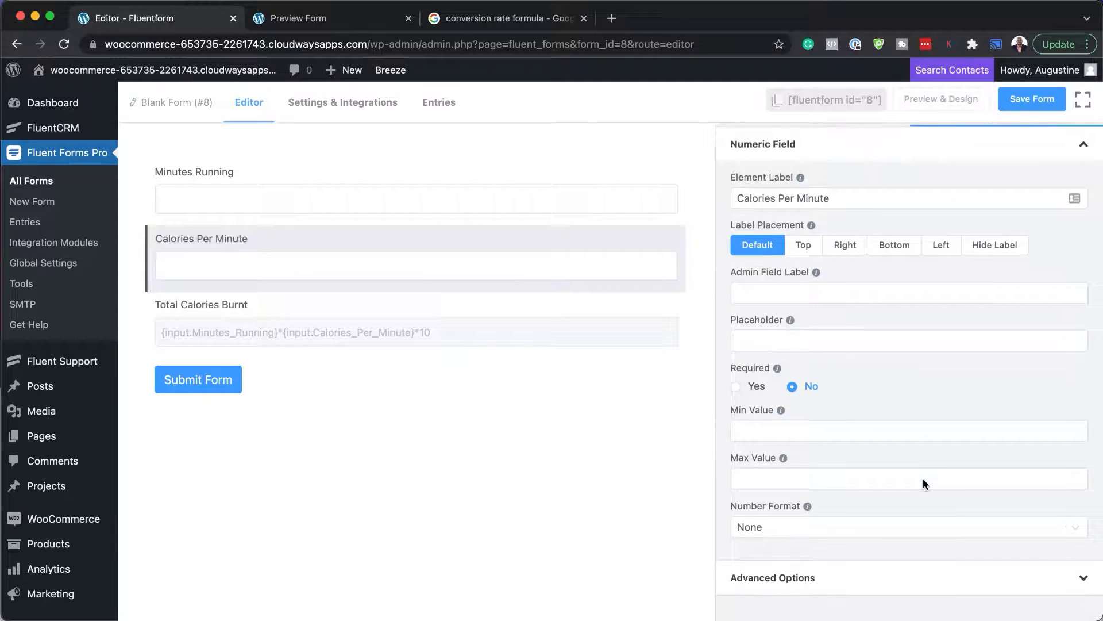
left_click(772, 577)
scroll(902, 531, "down", 2)
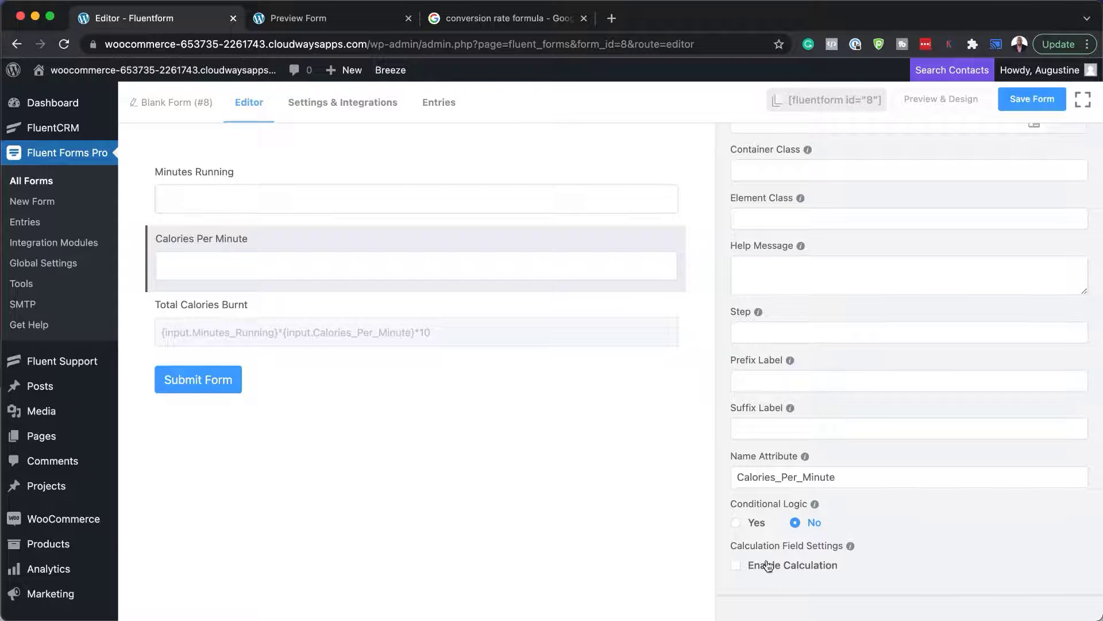
left_click(737, 566)
scroll(986, 521, "down", 4)
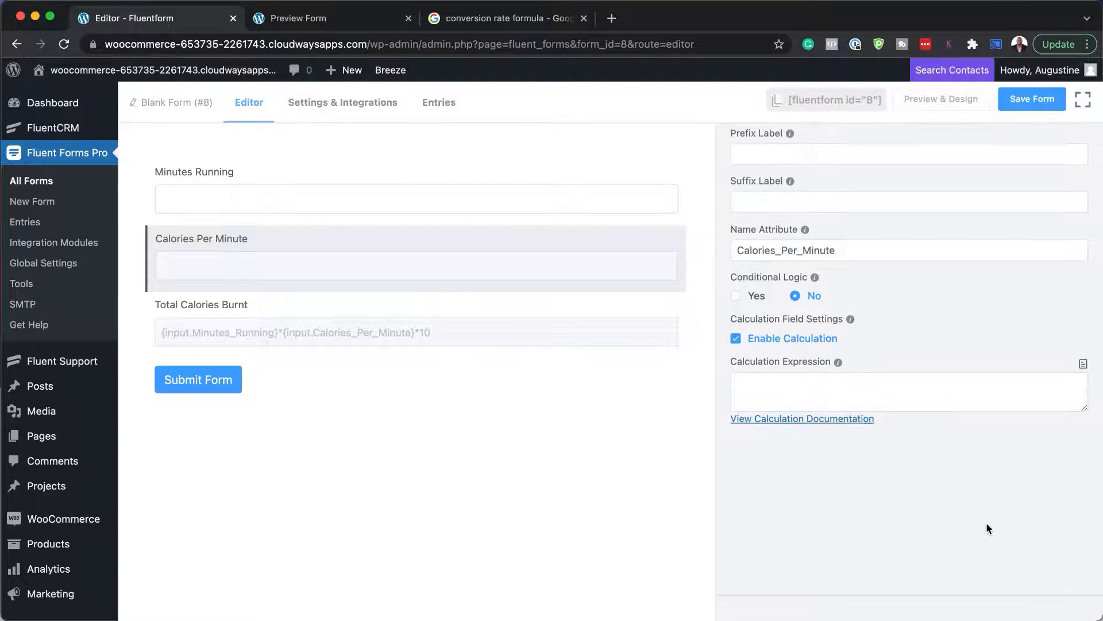
left_click(1084, 366)
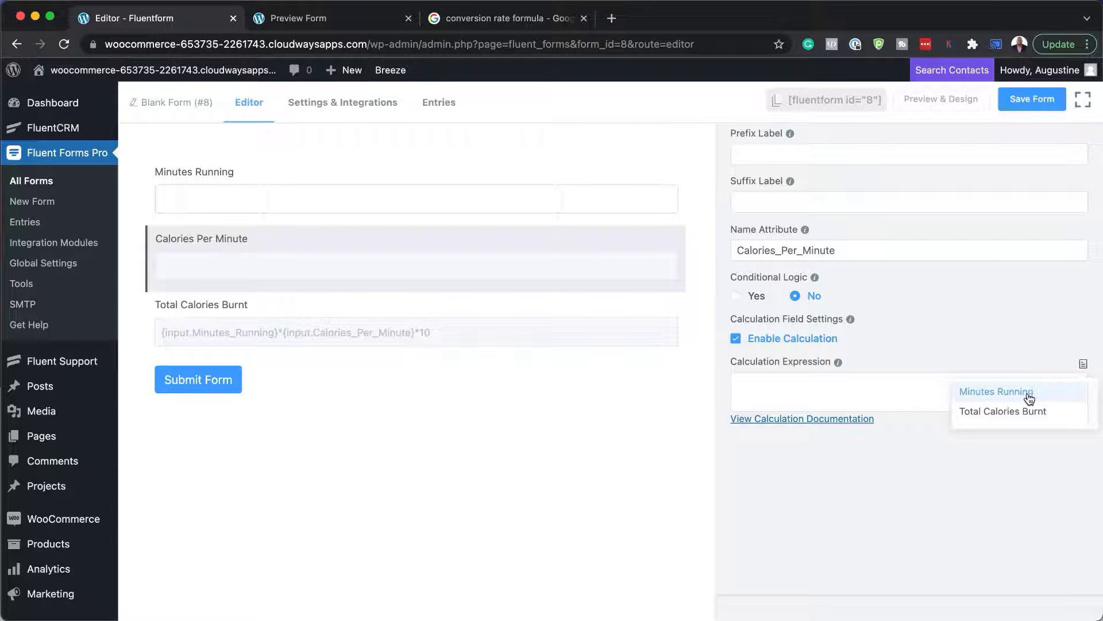
left_click(1029, 396)
left_click(873, 387)
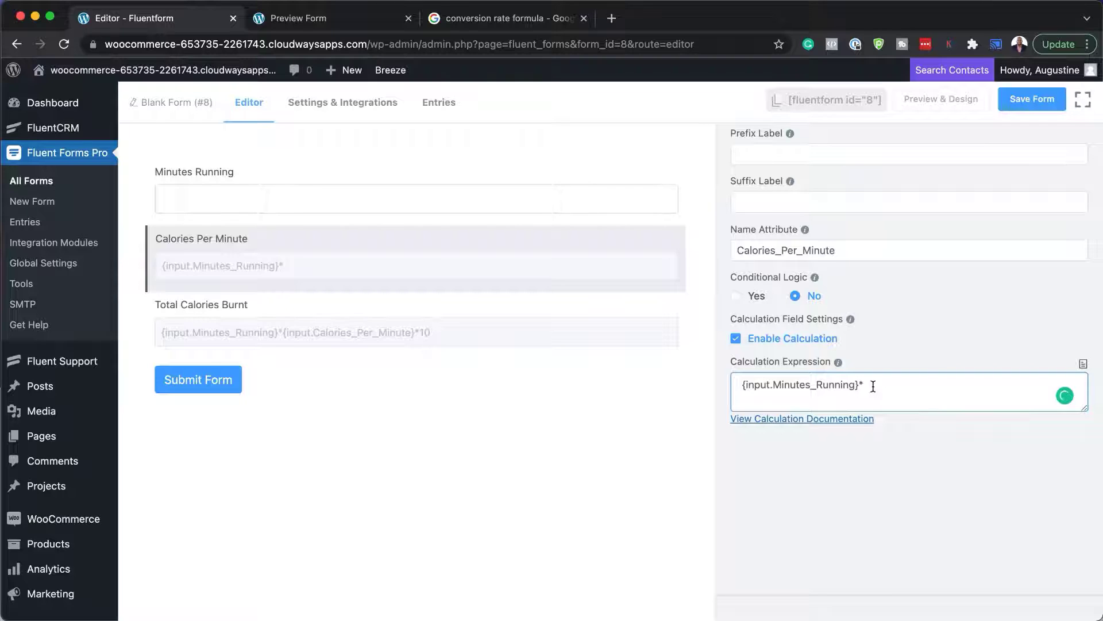
type("*10")
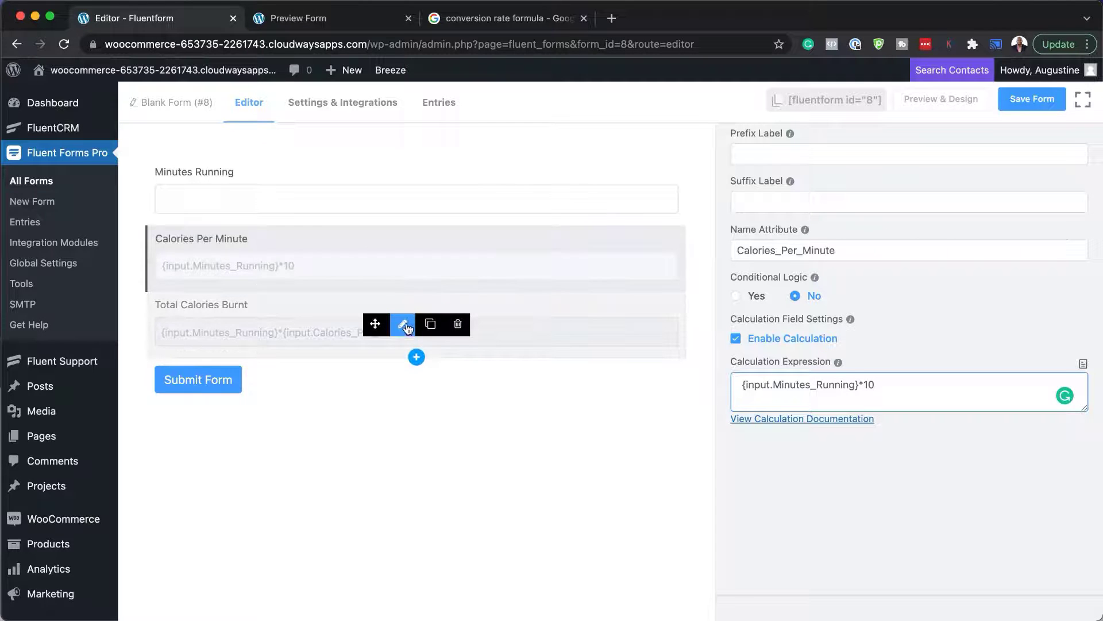
- Clear the old calculation expression in Total Calories Burnt's advanced options
left_click(404, 325)
scroll(925, 426, "down", 1)
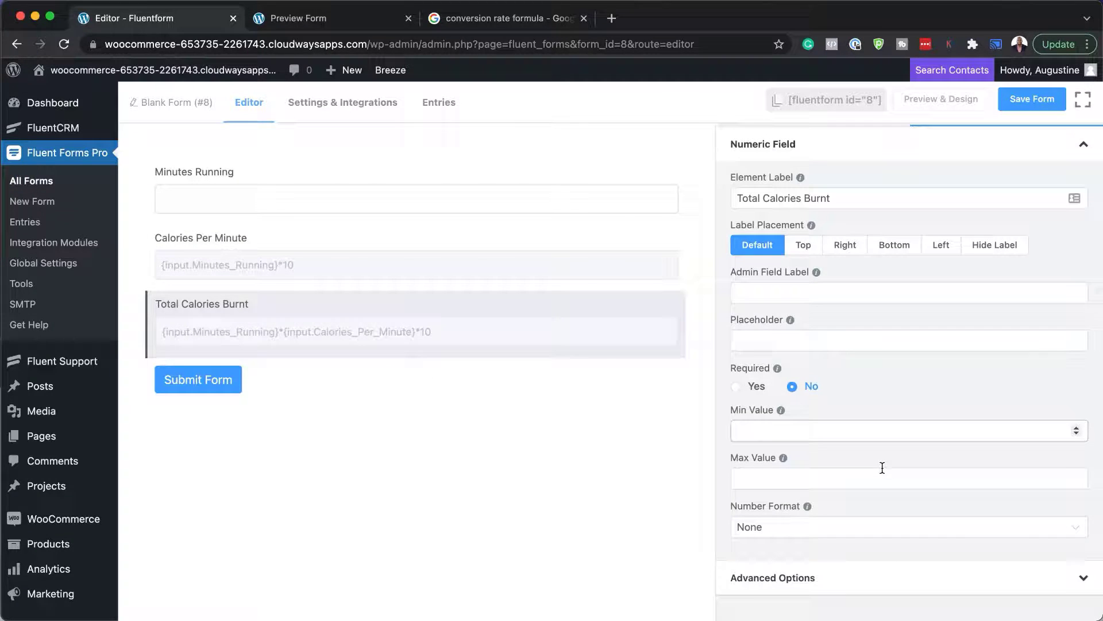
left_click(773, 585)
scroll(927, 556, "down", 10)
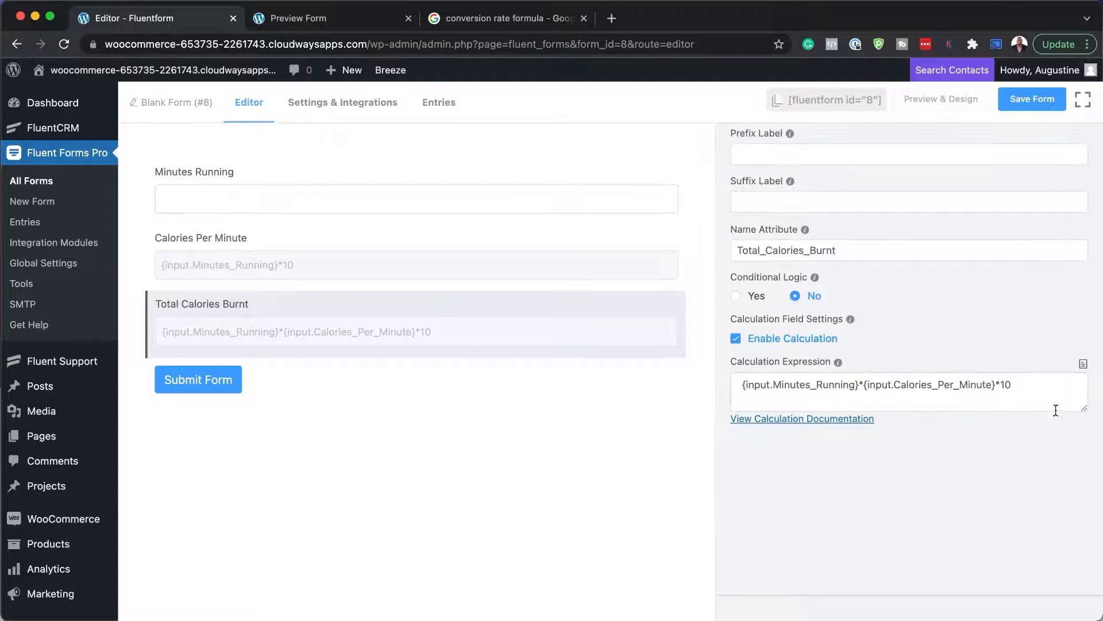
left_click(1014, 386)
key("super+a")
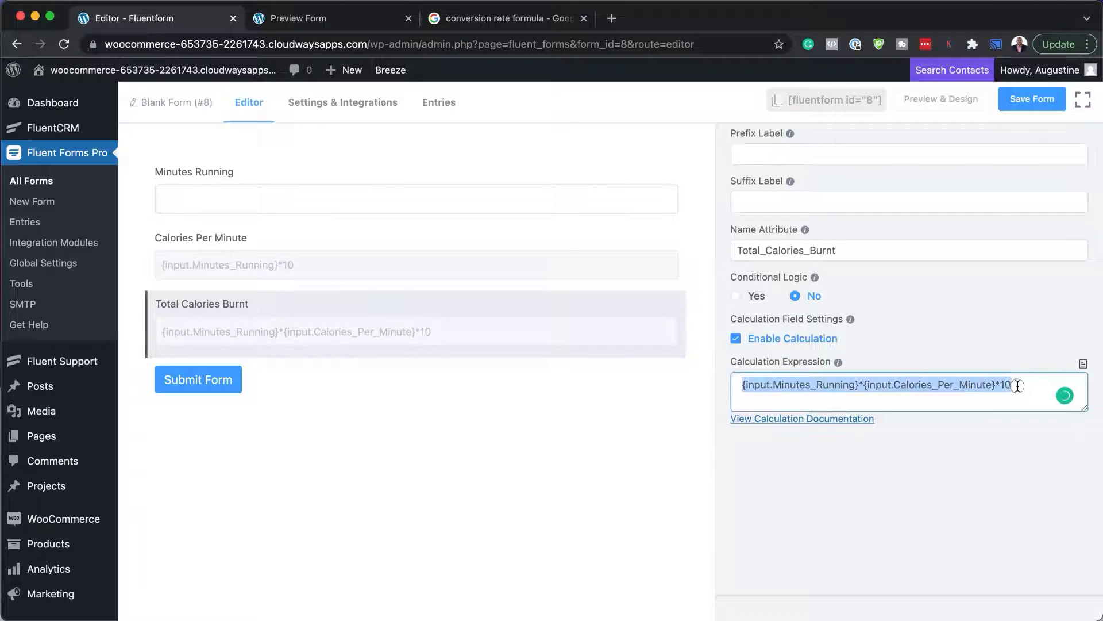
key("BackSpace")
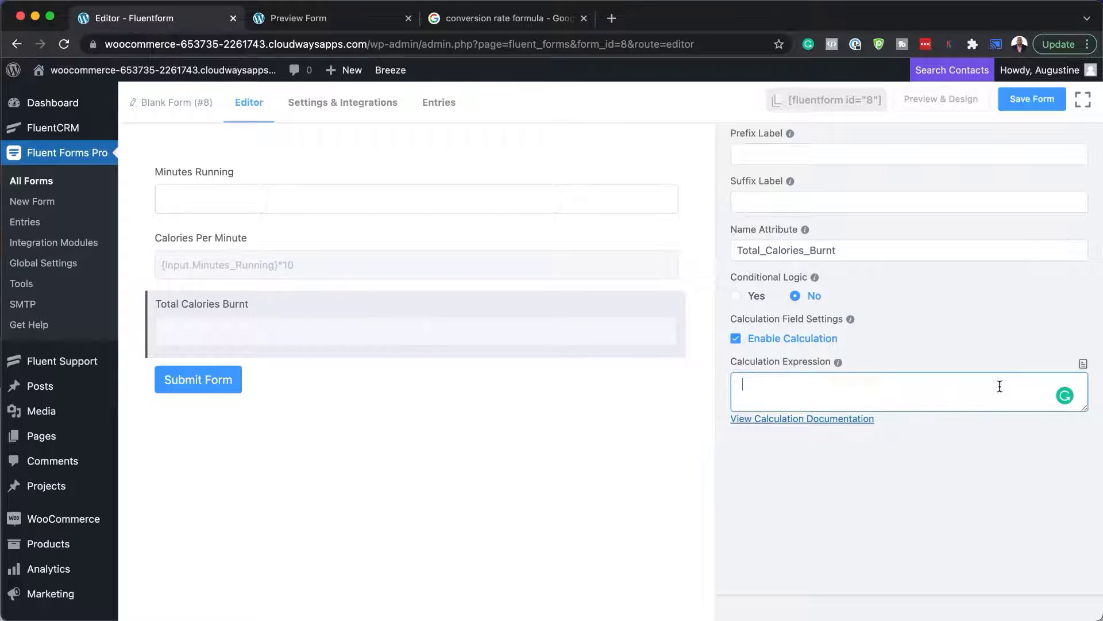
- Set the expression to {input.Minutes_Running}*{input.Calories_Per_Minute} and save the form
left_click(1084, 365)
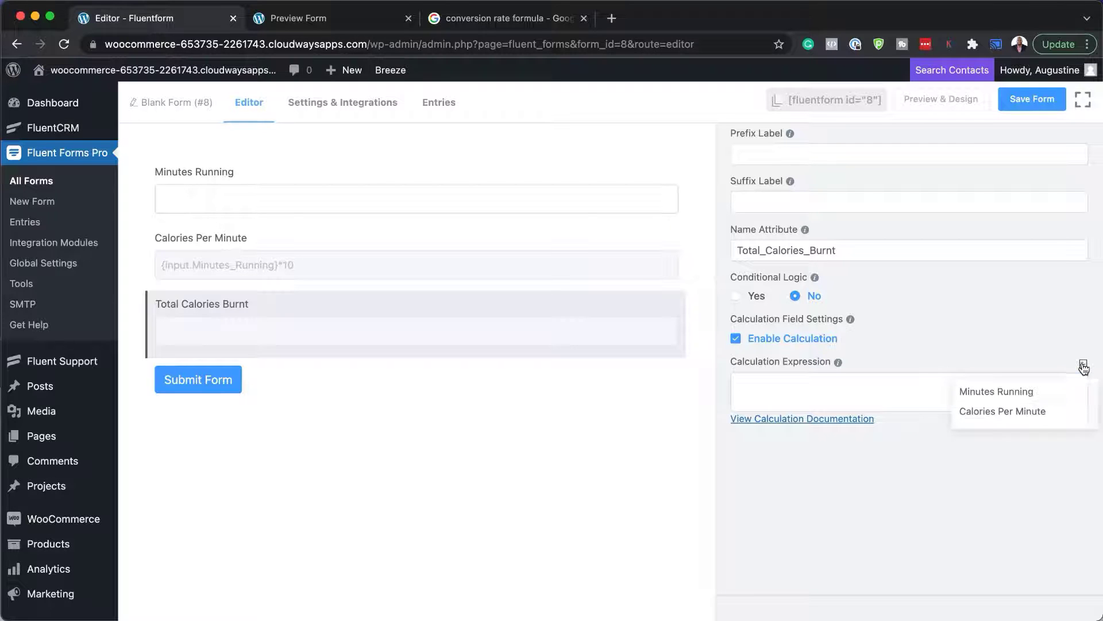
left_click(1026, 396)
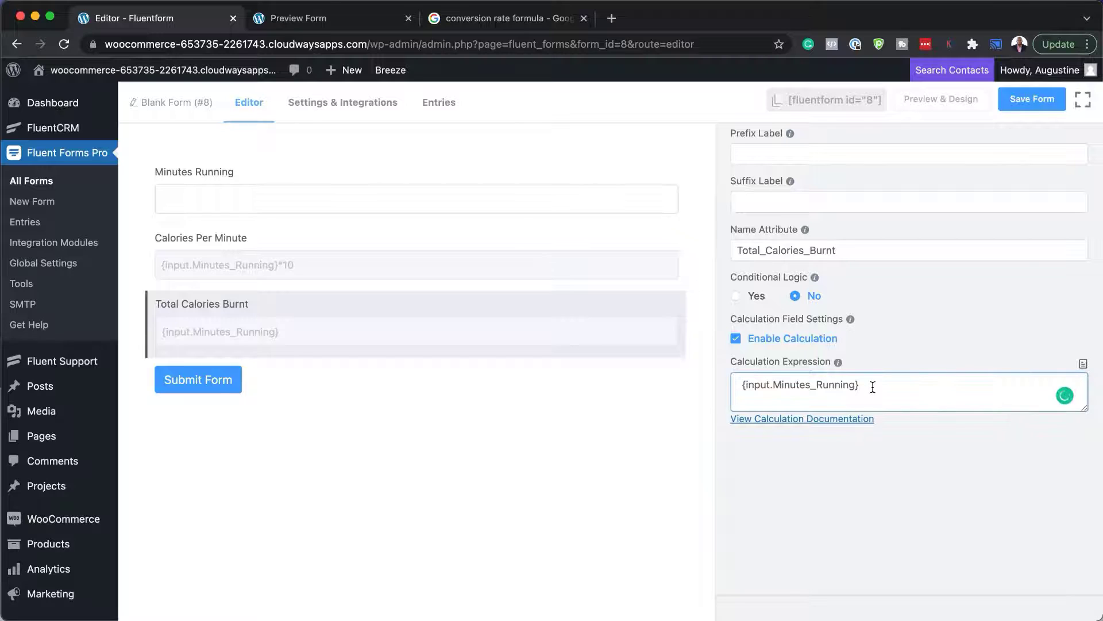
type("*")
left_click(1084, 363)
left_click(1040, 413)
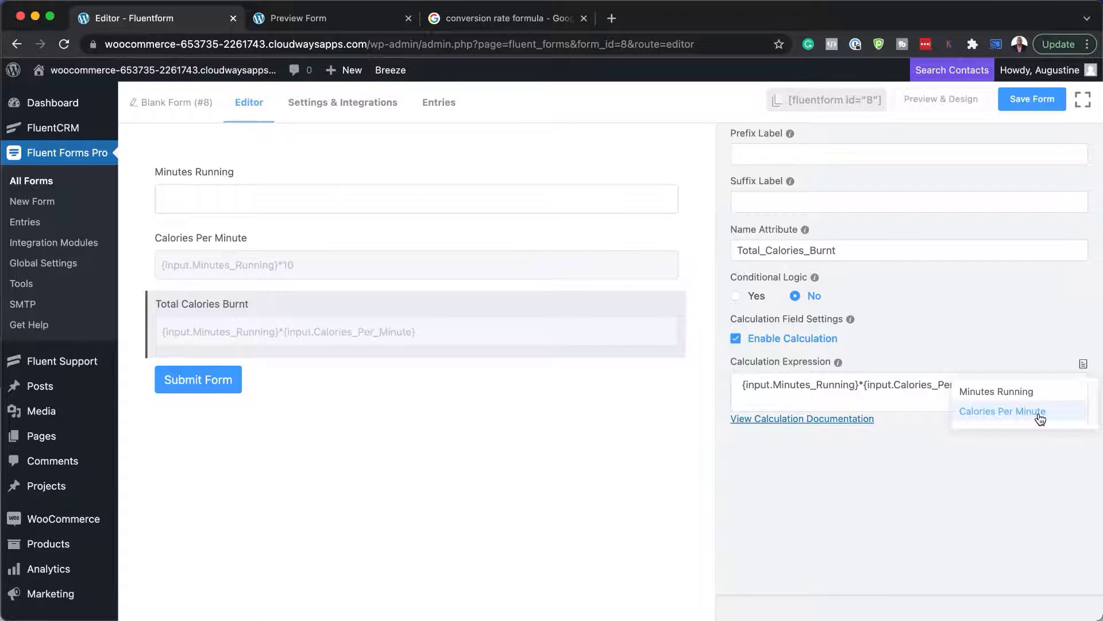
left_click(1047, 99)
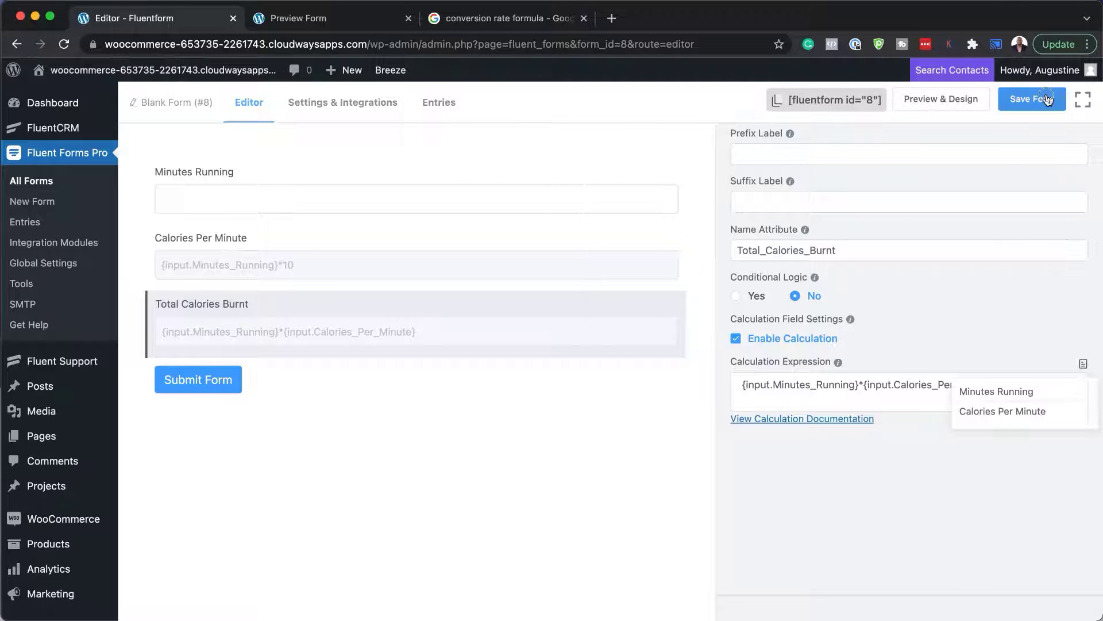
- Preview the form with 10 running minutes (100 per minute, 1000 total), then copy its shortcode
left_click(949, 102)
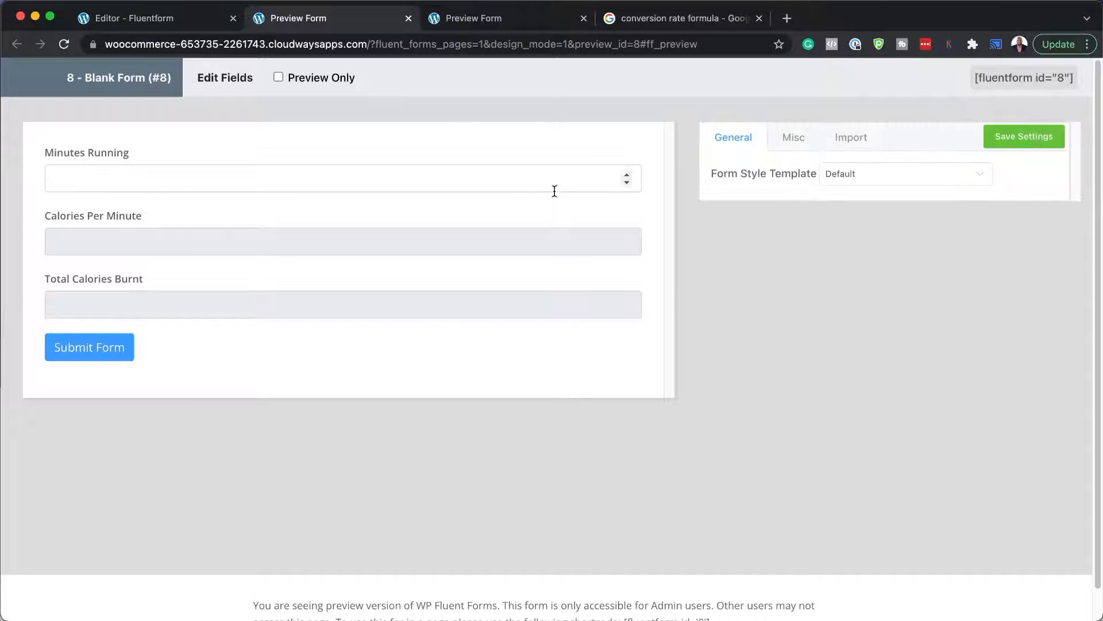
left_click(72, 175)
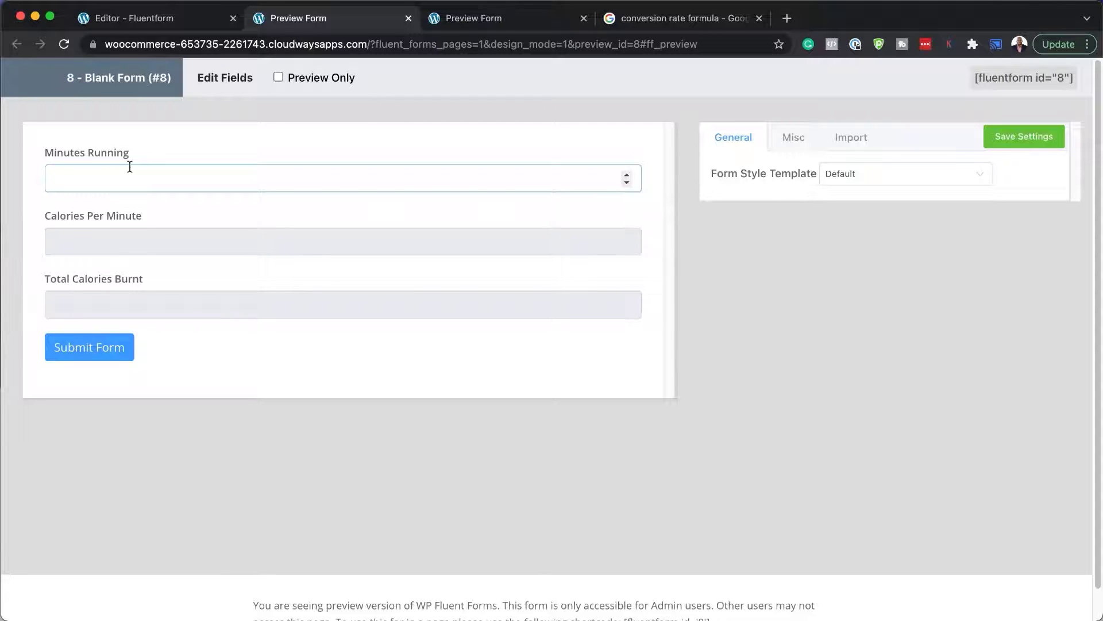
type("10")
left_click_drag(84, 305, 44, 304)
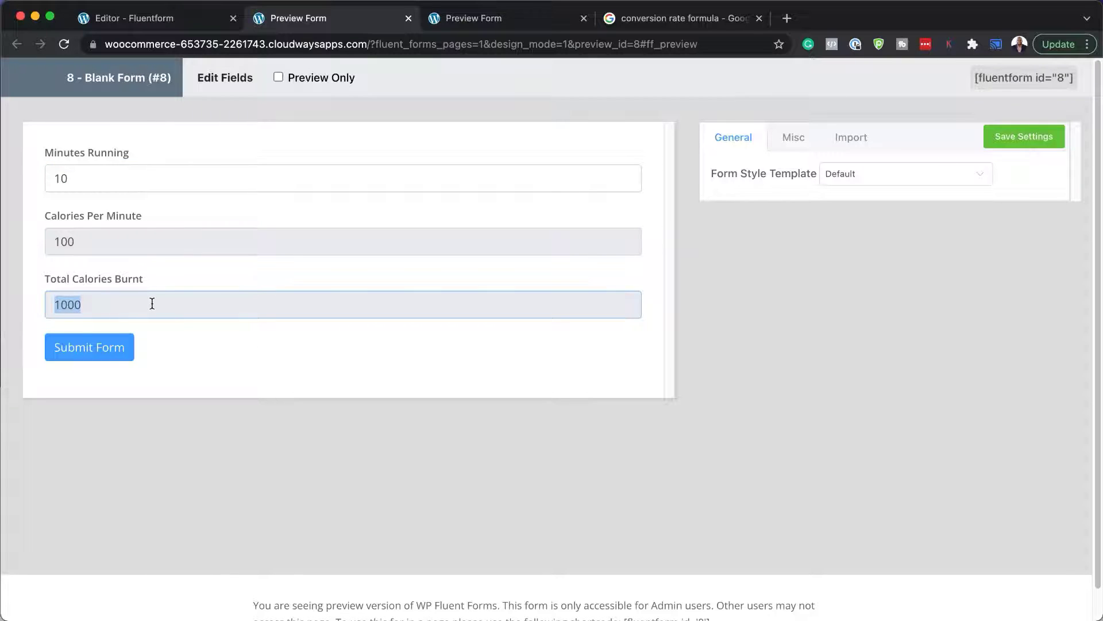
left_click(254, 259)
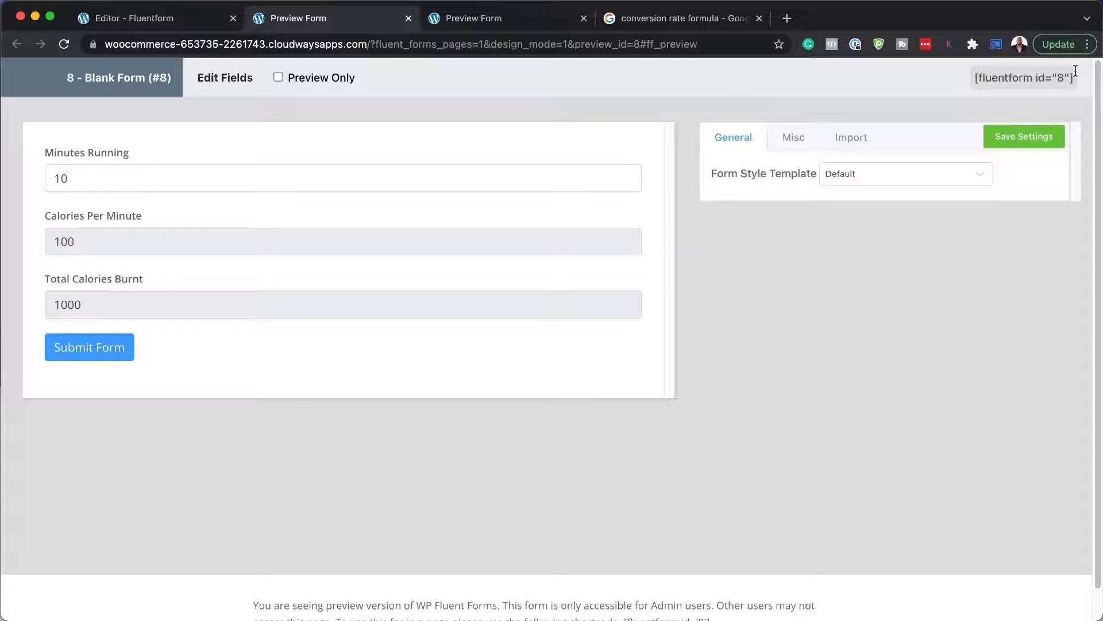
left_click_drag(1072, 78, 975, 80)
key("ctrl+c")
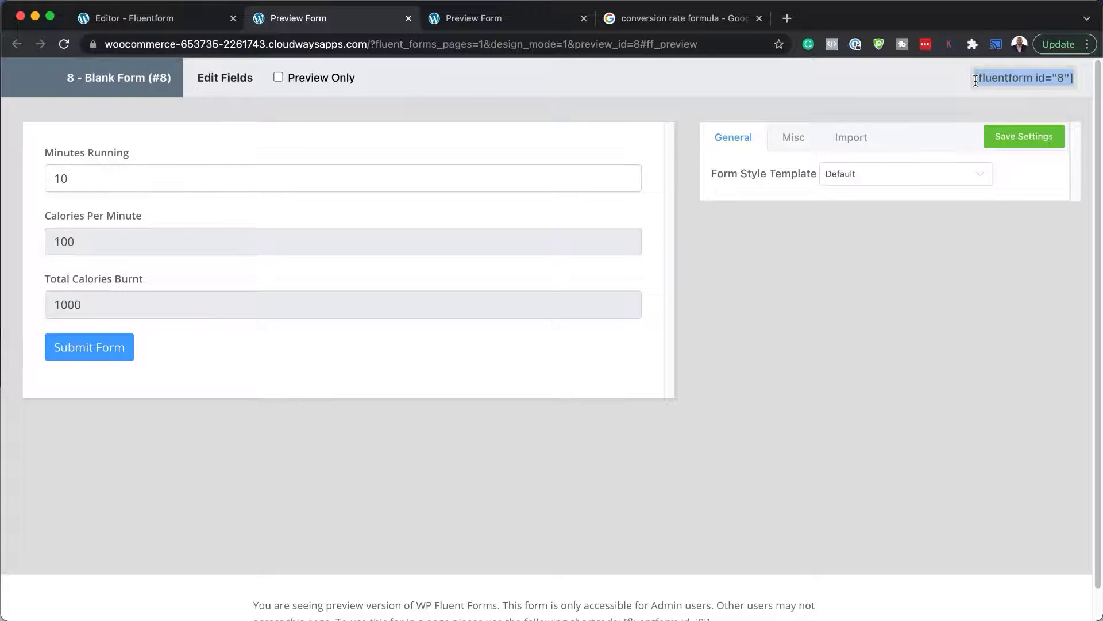
left_click(143, 22)
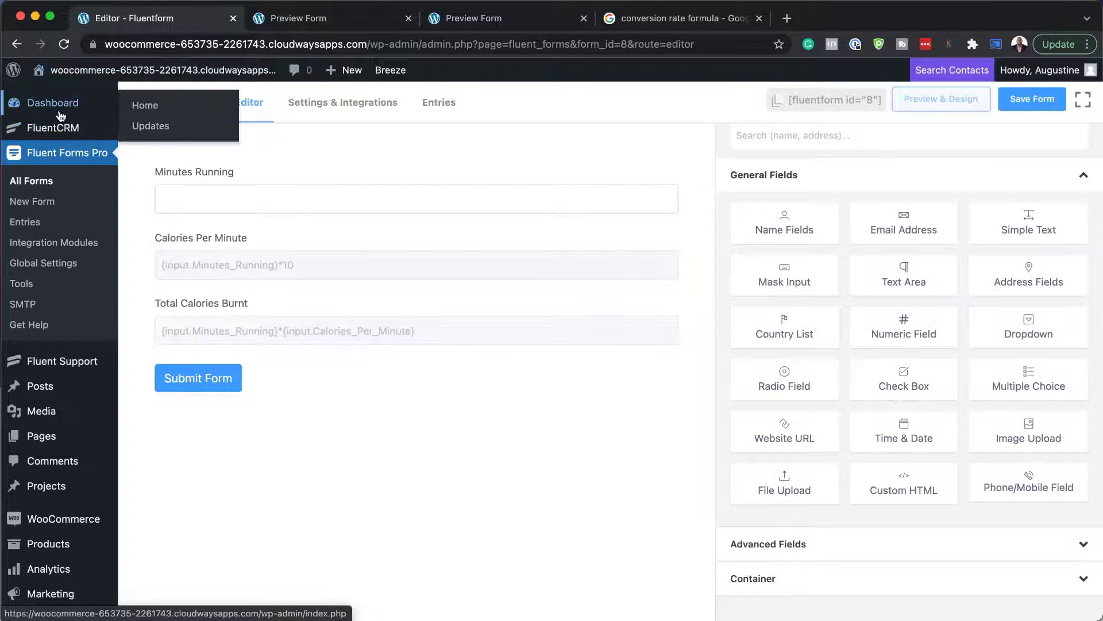
- Create a new page titled 'Calories' and start building it with Divi
mouse_move(54, 439)
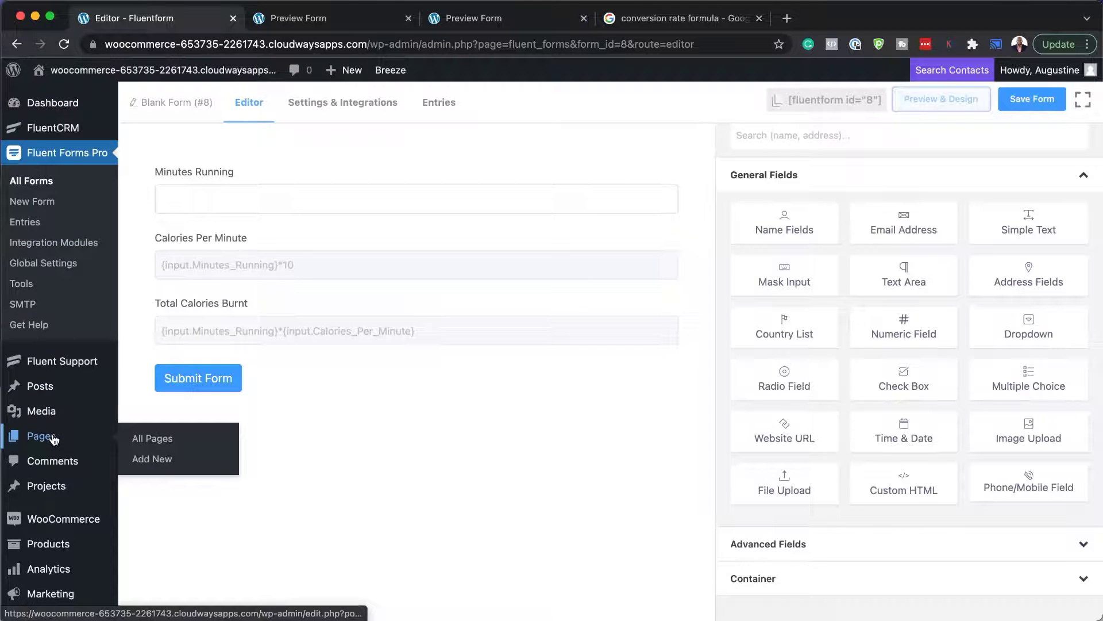
left_click(156, 461, "super")
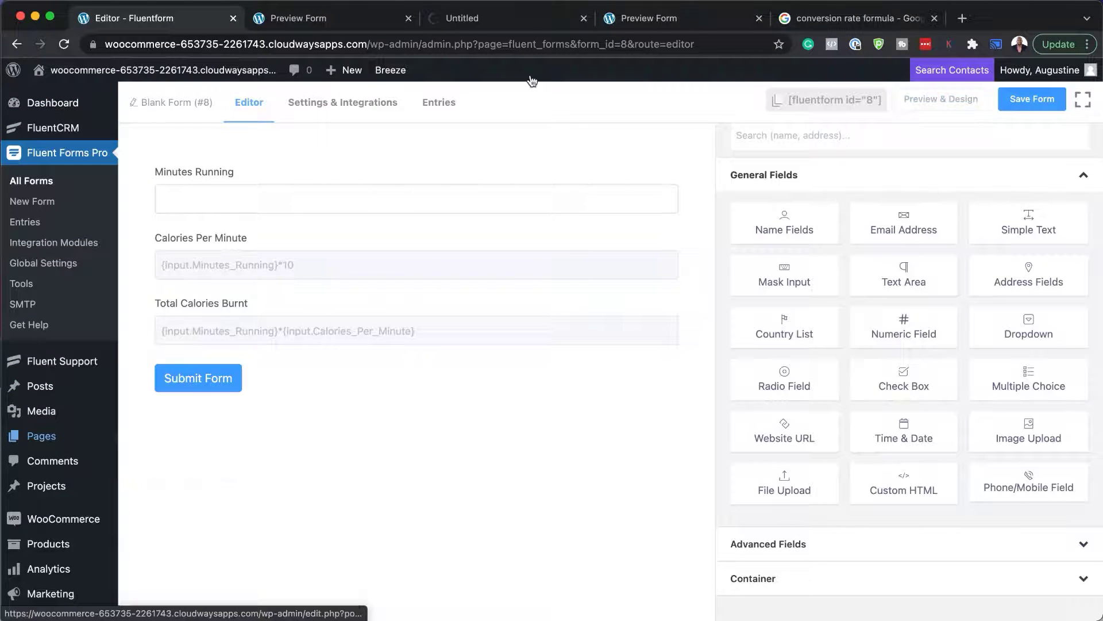
left_click(500, 18)
type("lo")
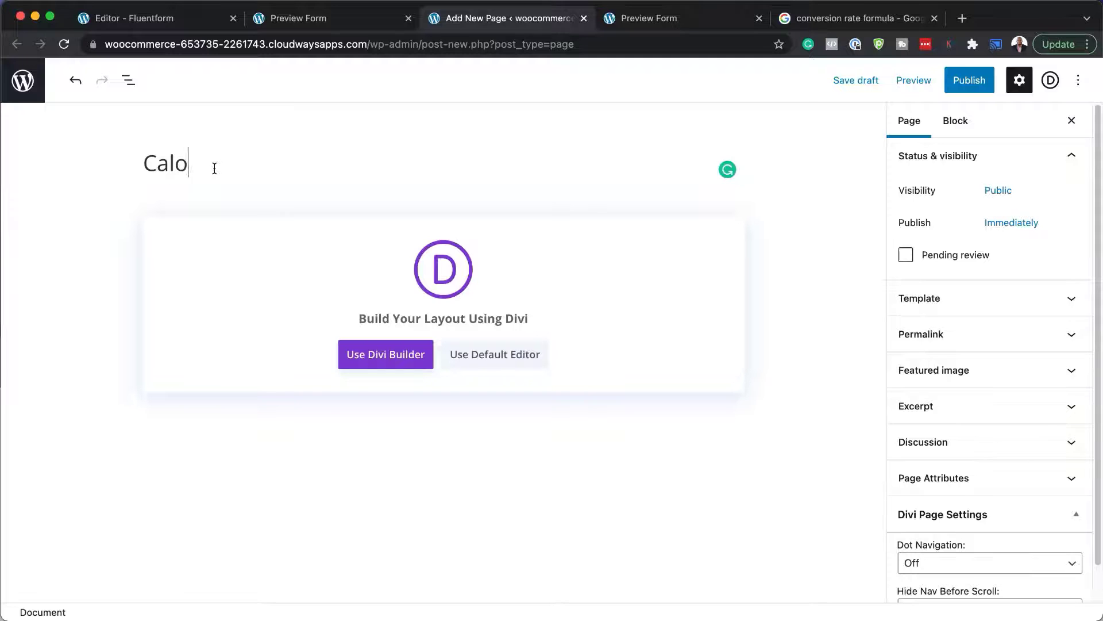
type("ries")
left_click(411, 359)
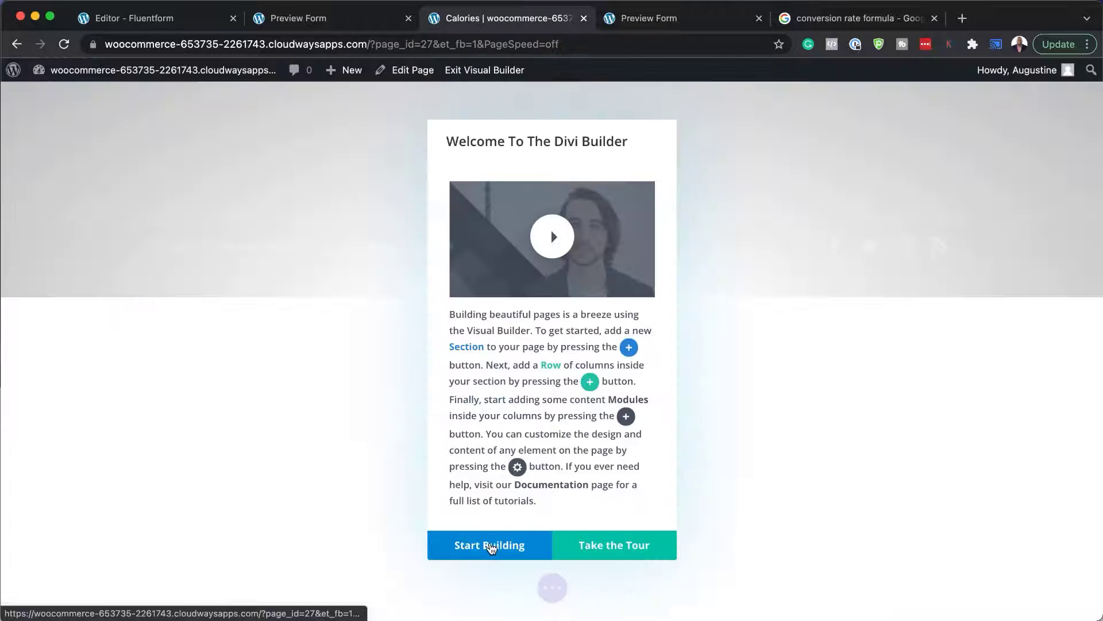
left_click(491, 544)
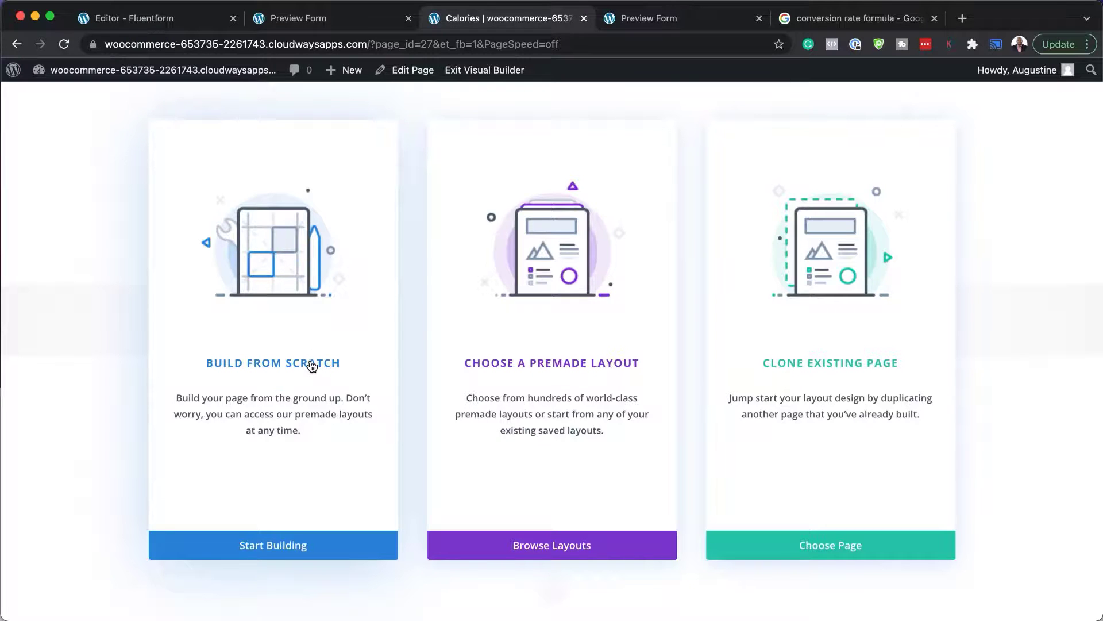
- Add a 2/3 + 1/3 row with a Text module containing the fluentform shortcode
left_click(312, 365)
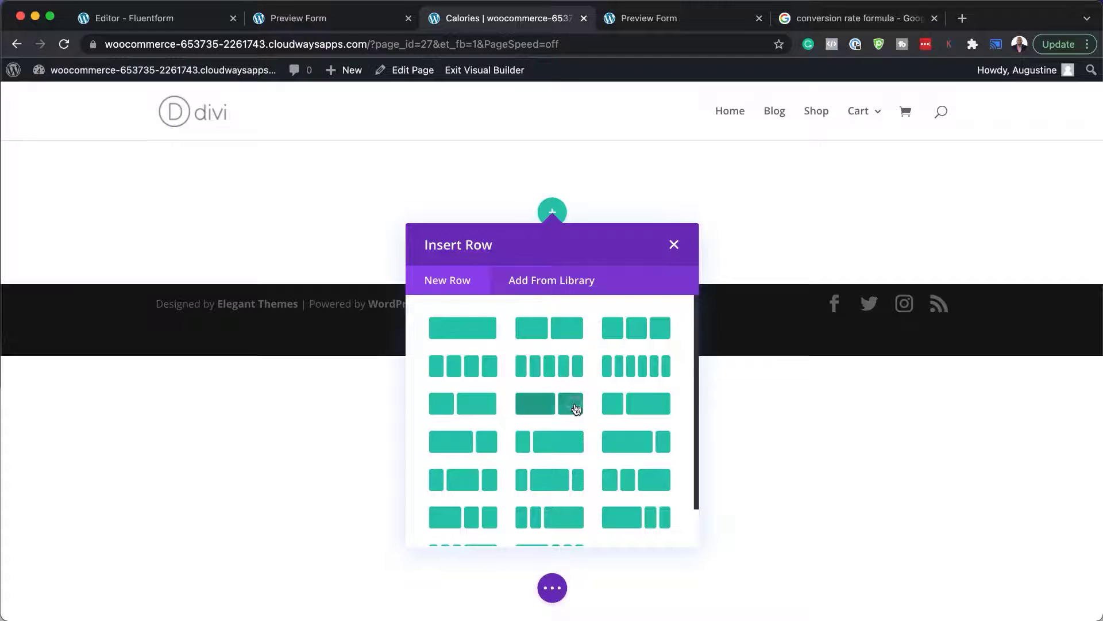
left_click(576, 409)
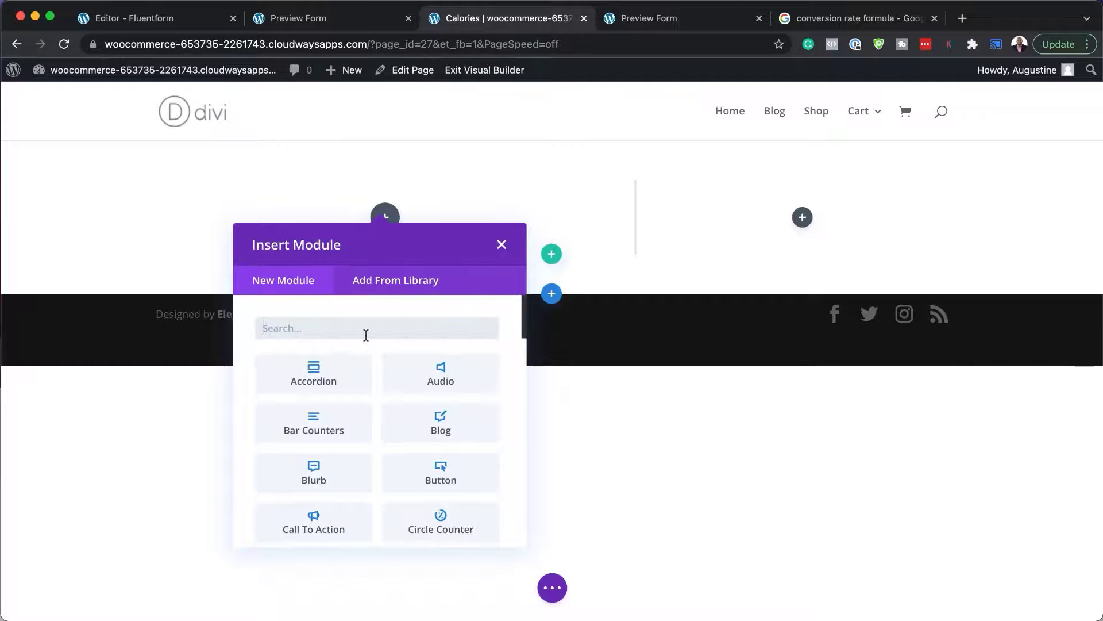
type("text")
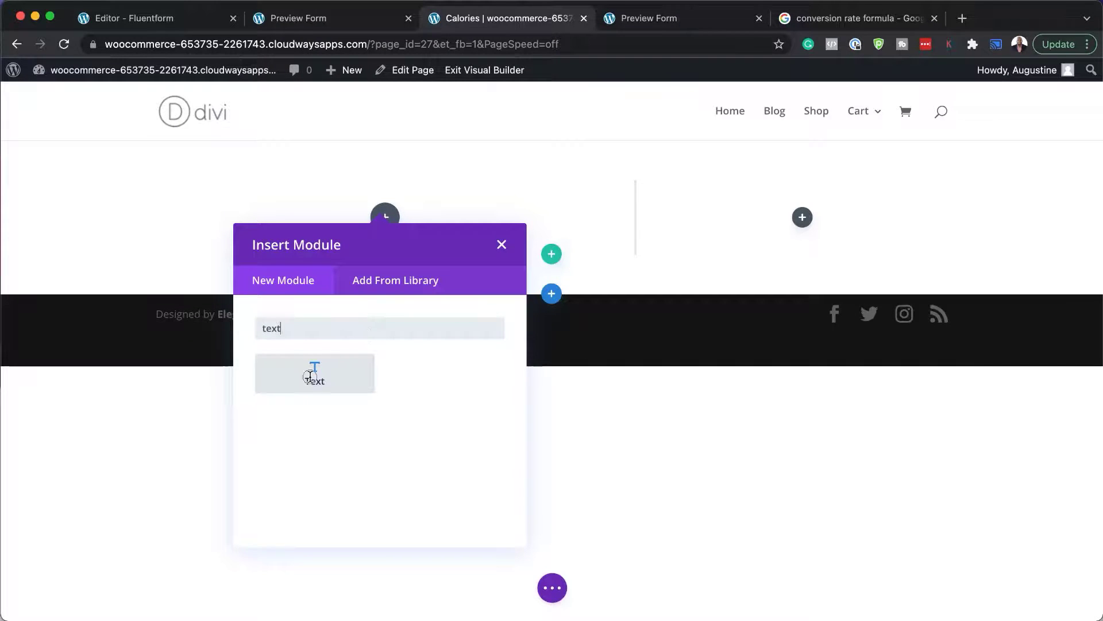
left_click(310, 376)
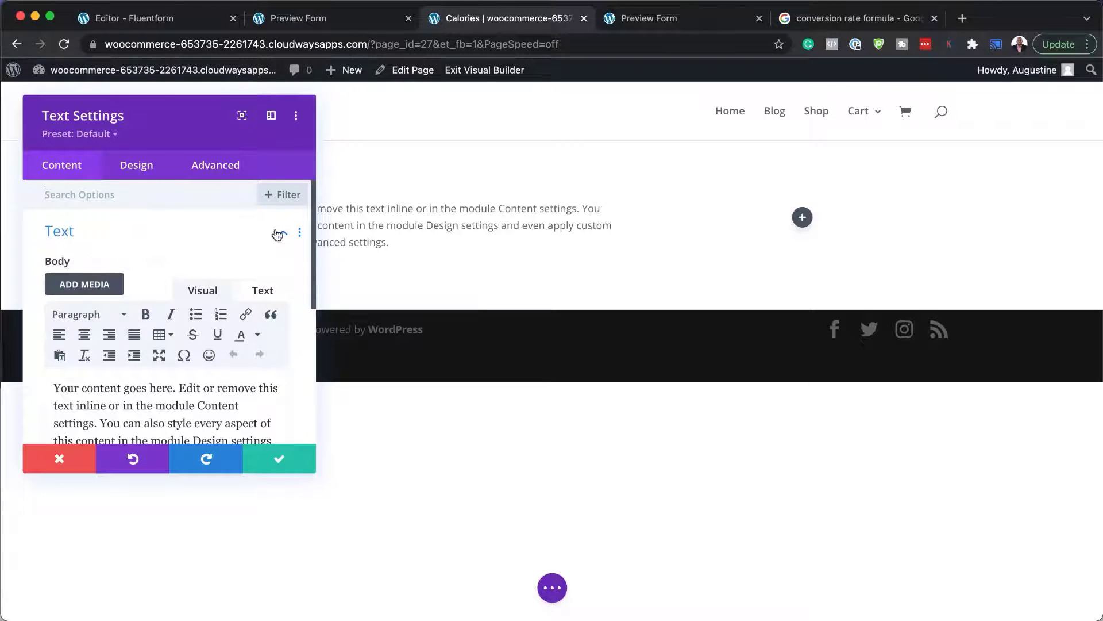
left_click(271, 115)
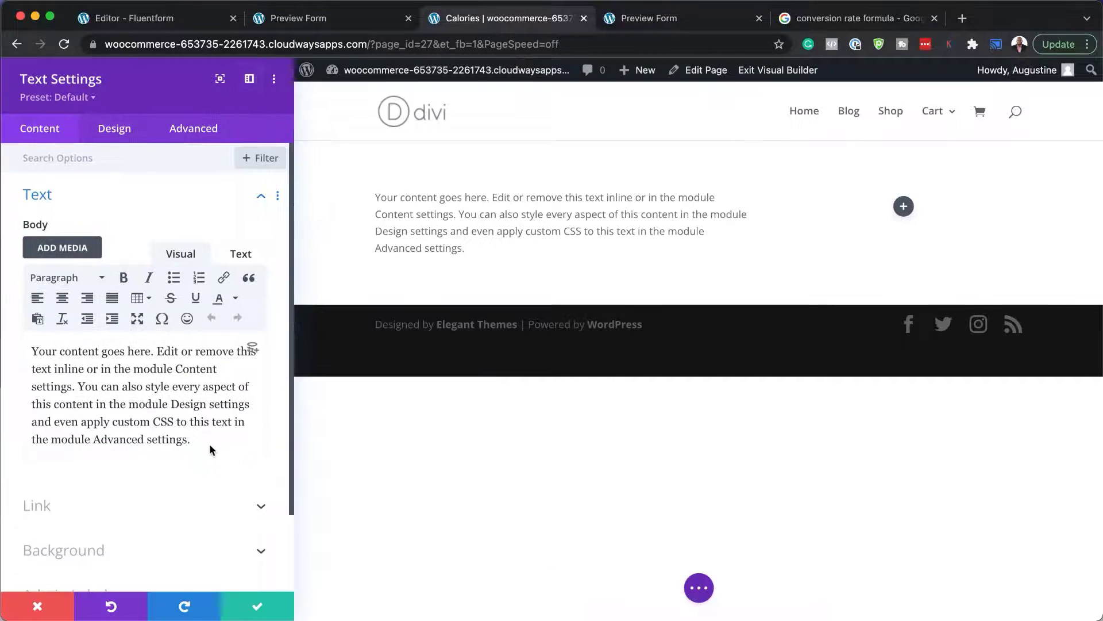
left_click_drag(195, 440, 12, 343)
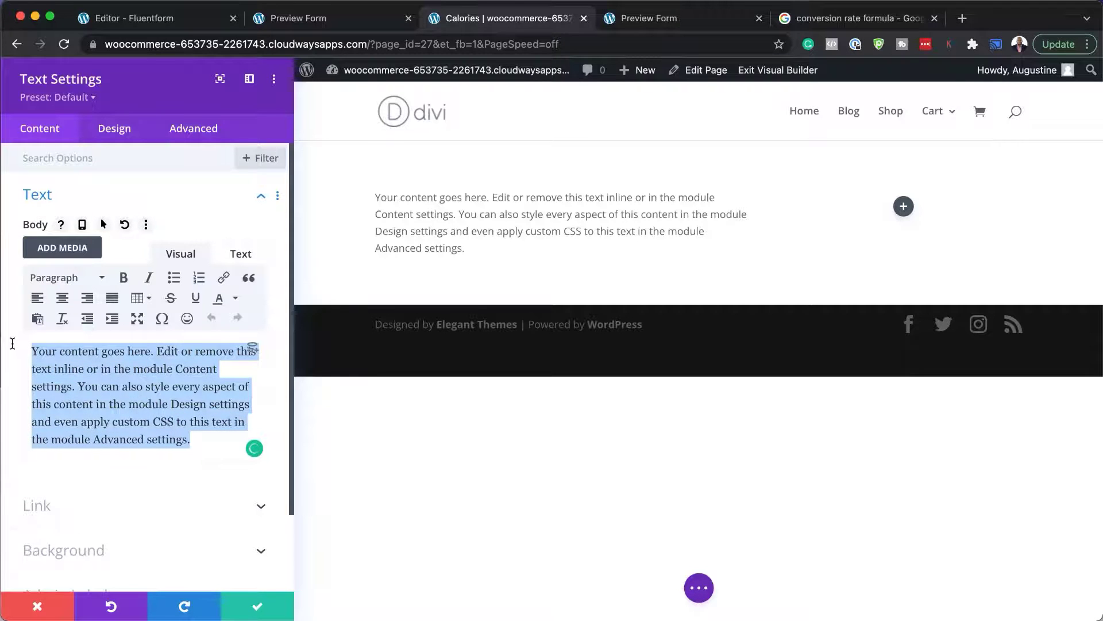
key("ctrl+v")
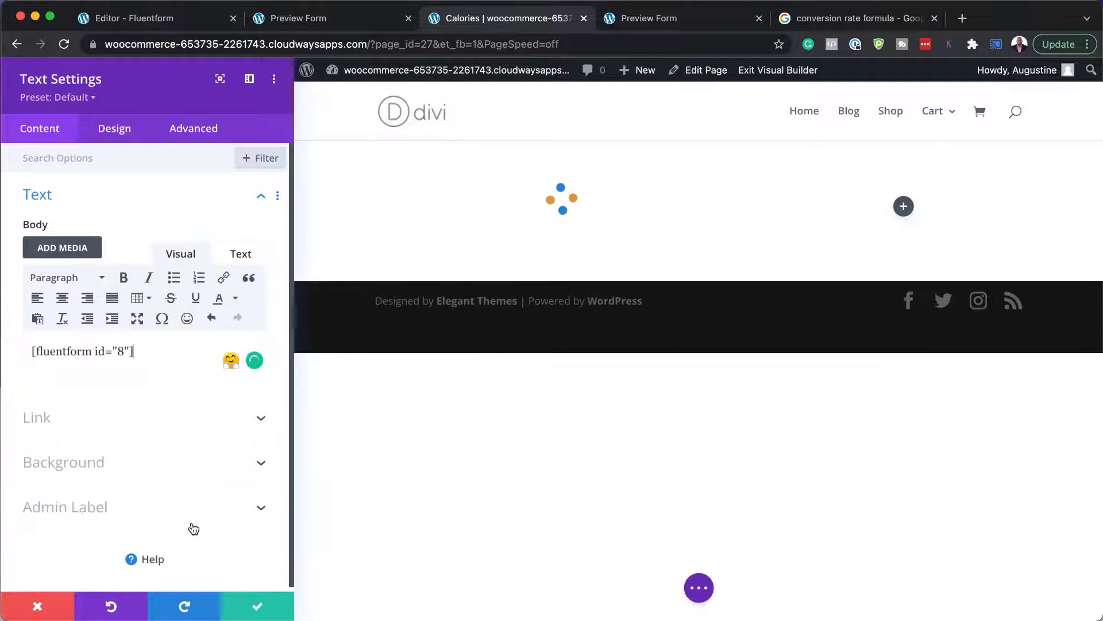
- Style the form text in Poppins with orange #ca5f02 labels and save the module
left_click(124, 136)
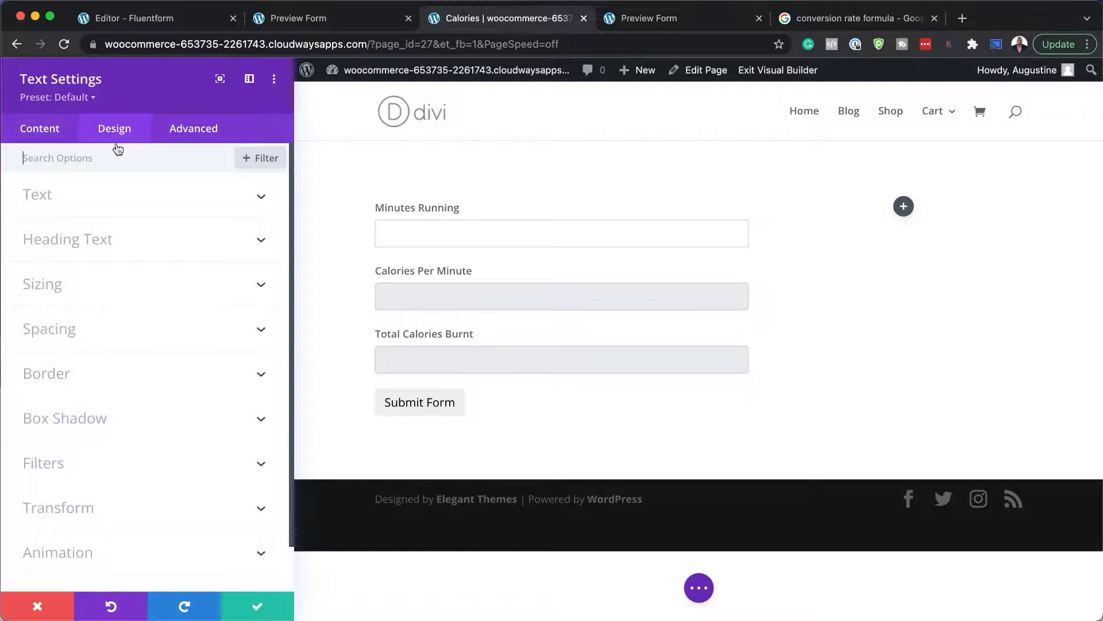
left_click(60, 198)
left_click(120, 298)
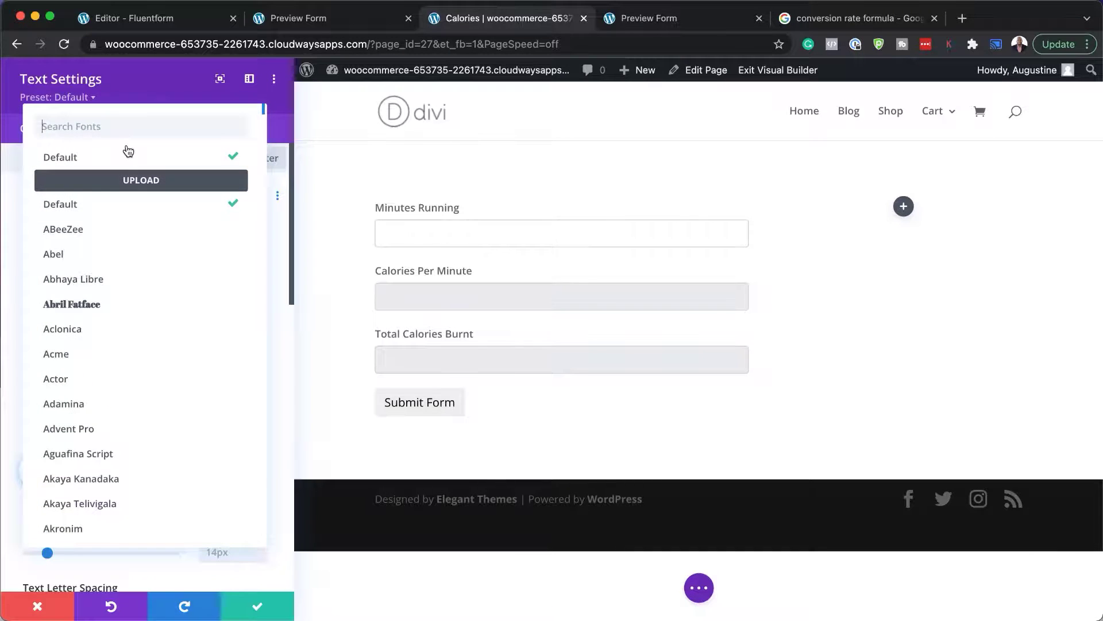
type("popp")
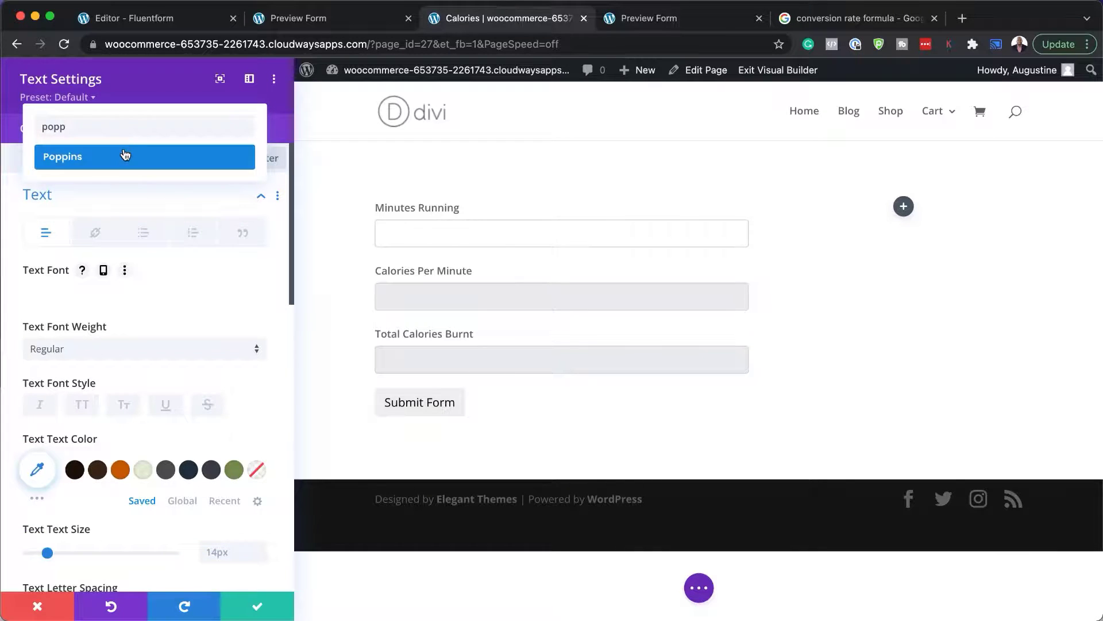
left_click(125, 155)
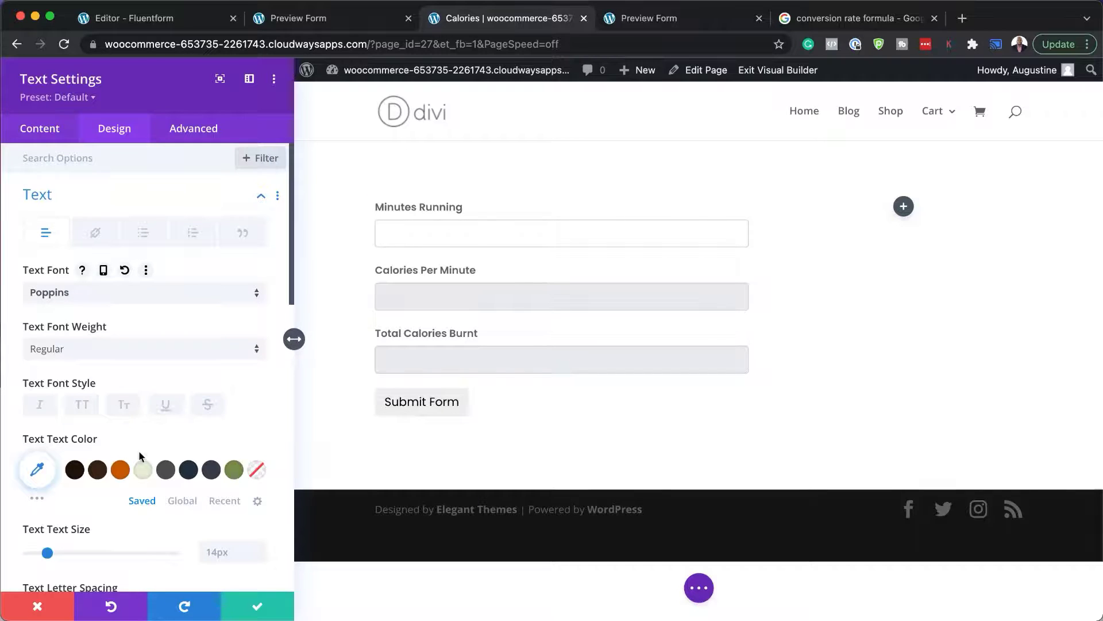
left_click(120, 470)
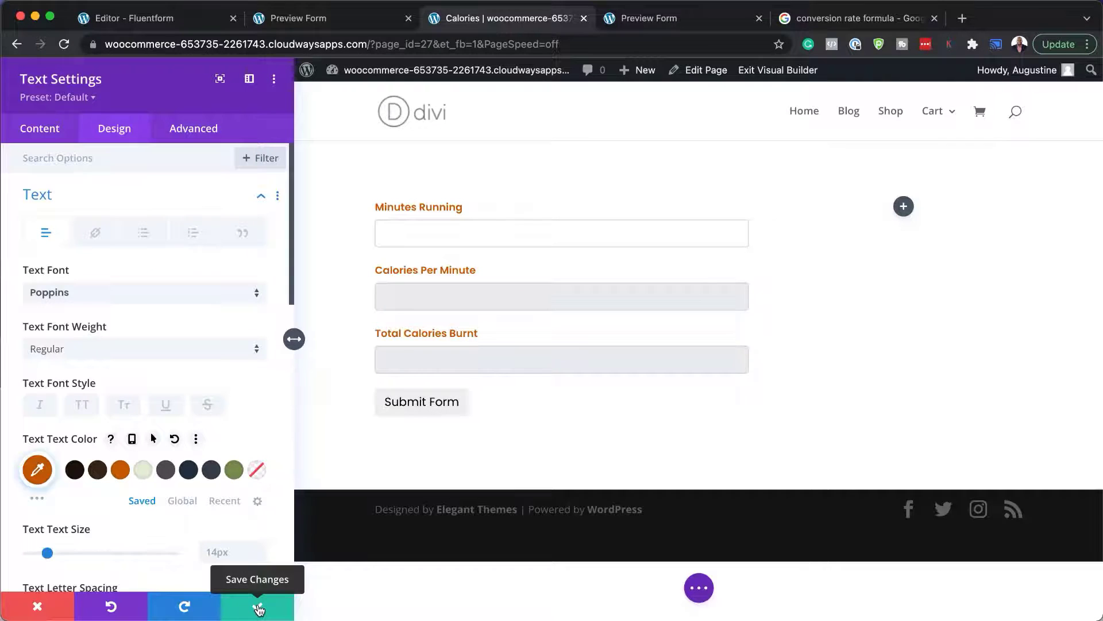
left_click(258, 608)
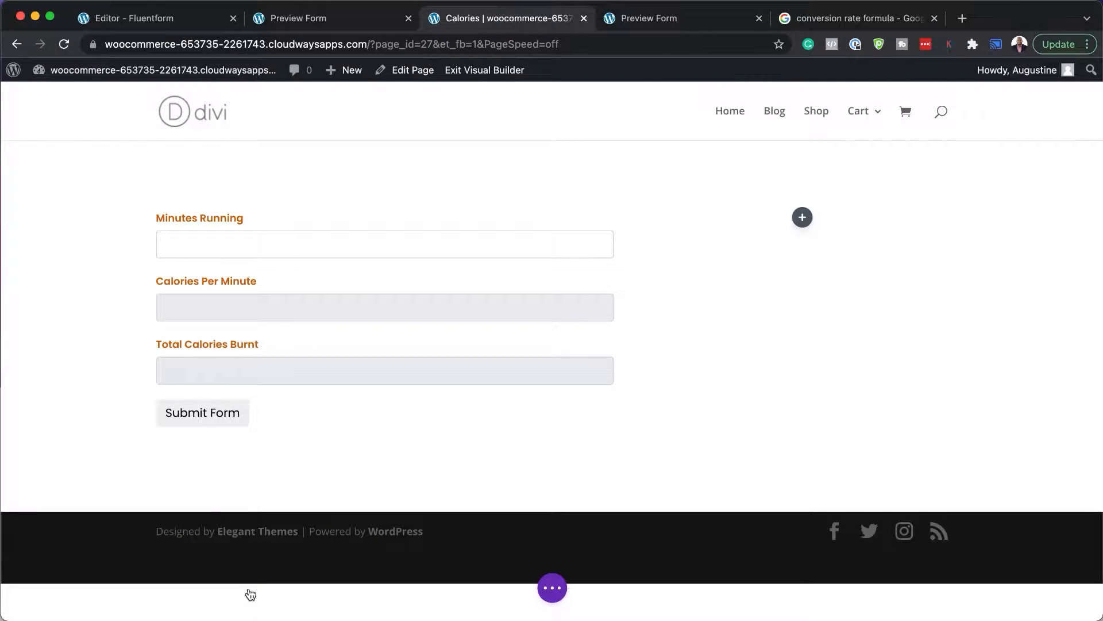
- Add a Video module to the narrow right column and browse its overlay image options
left_click(802, 220)
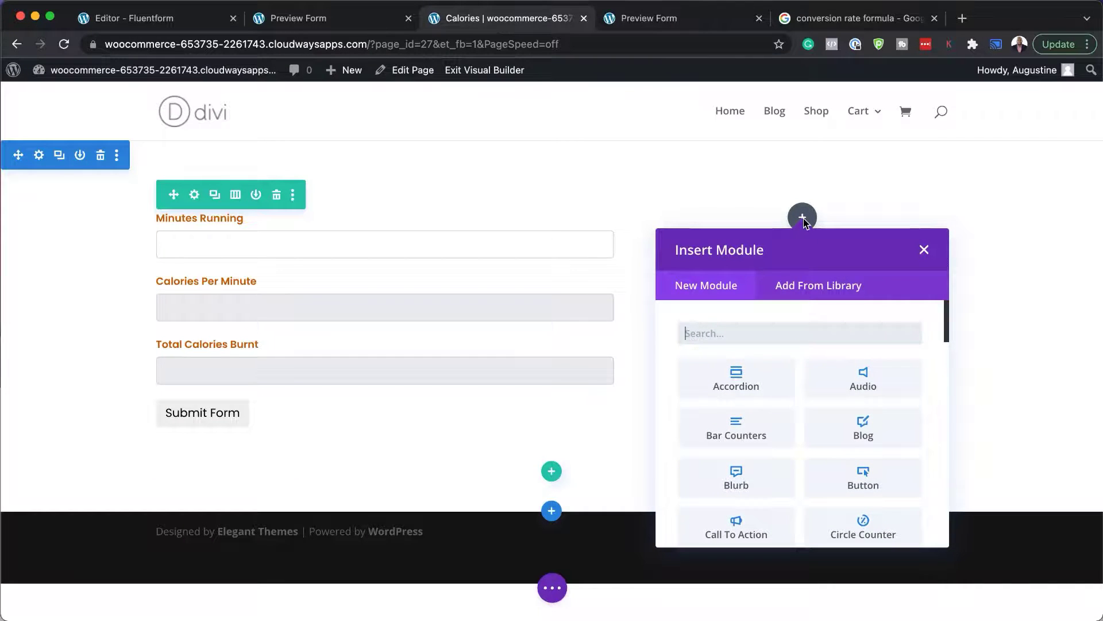
type("Video")
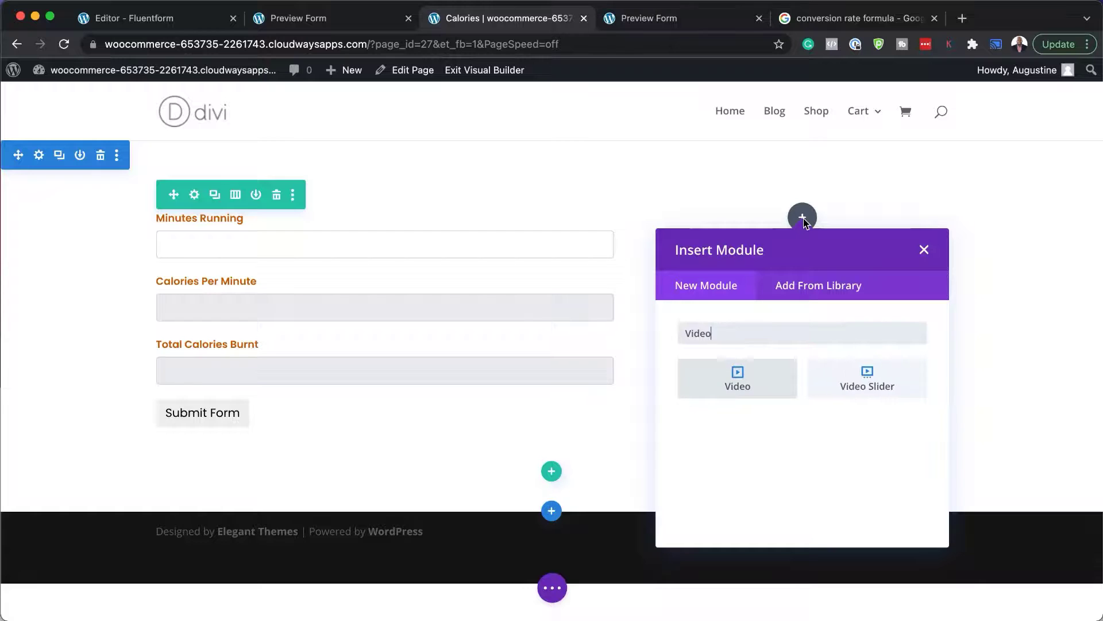
left_click(757, 377)
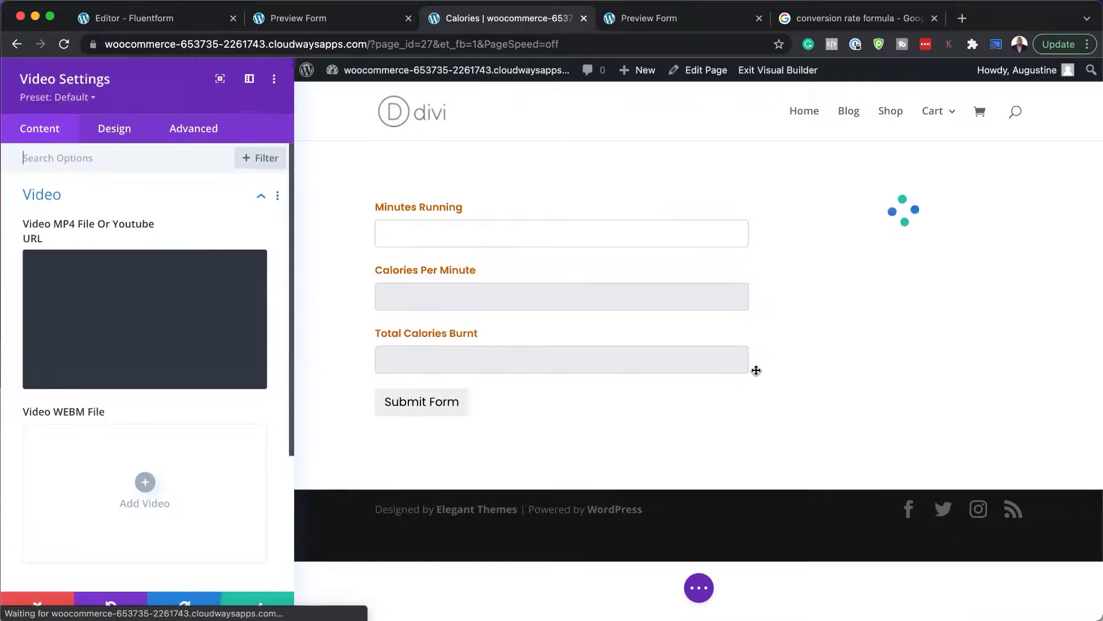
scroll(140, 310, "down", 3)
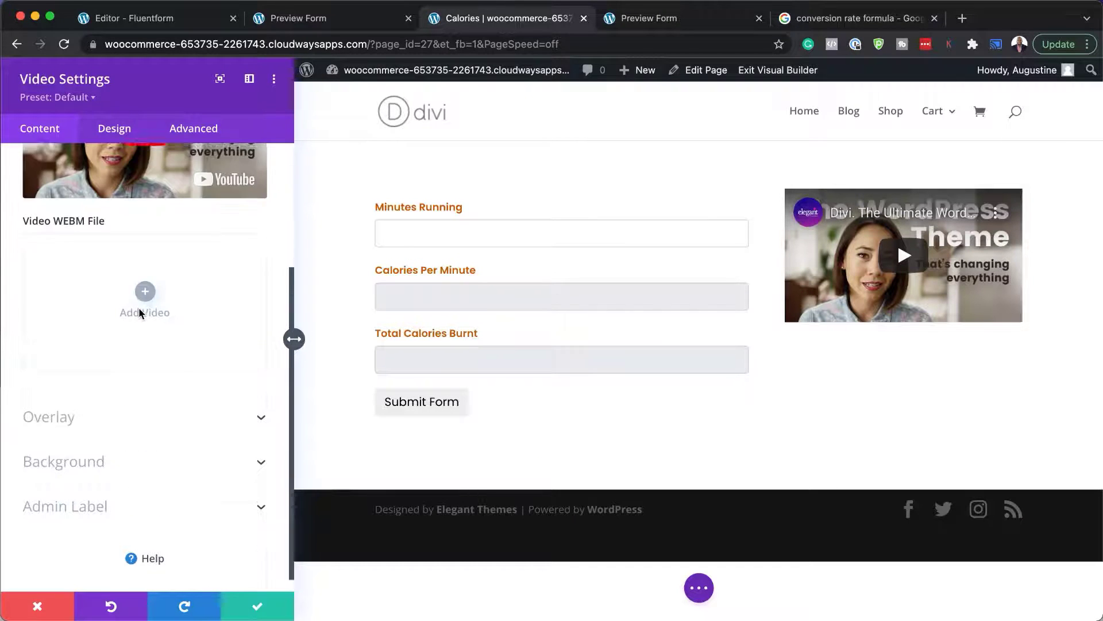
left_click(74, 413)
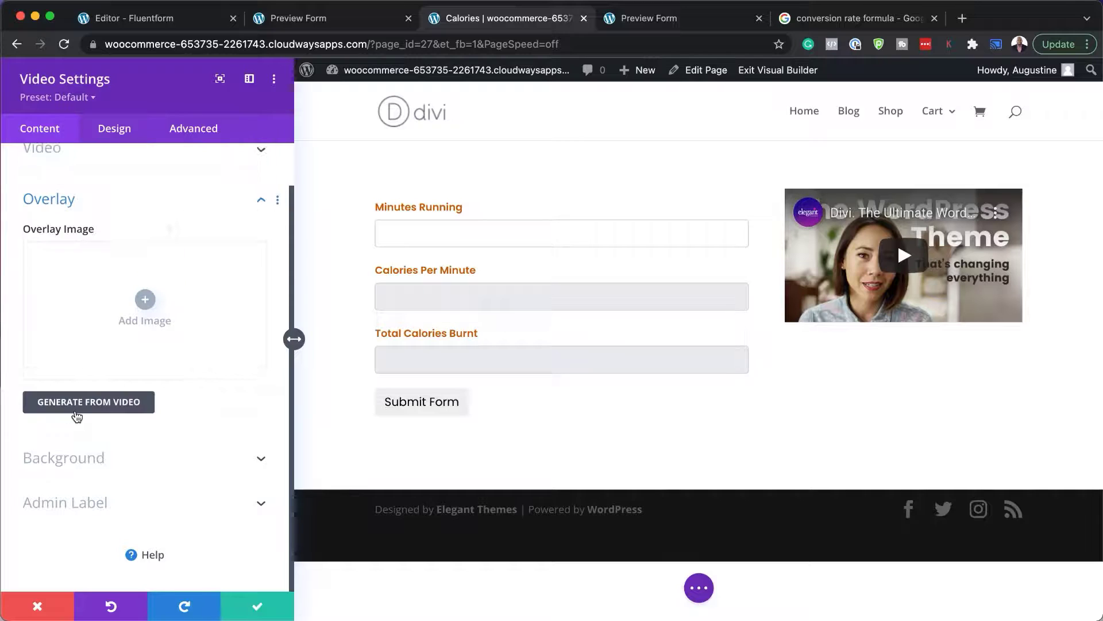
left_click(145, 300)
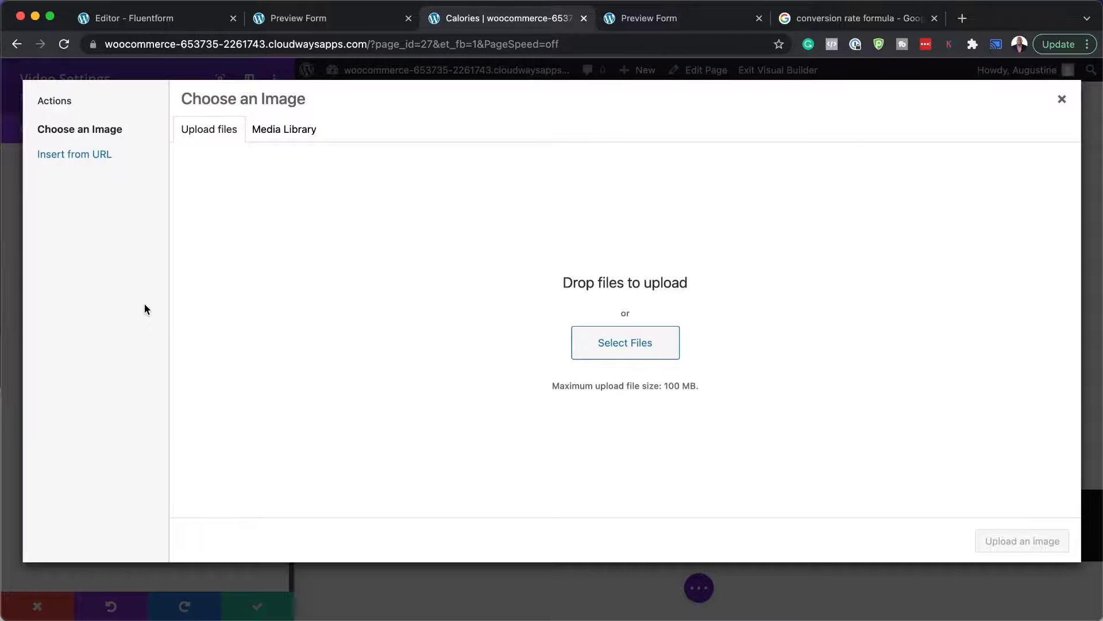
left_click(273, 131)
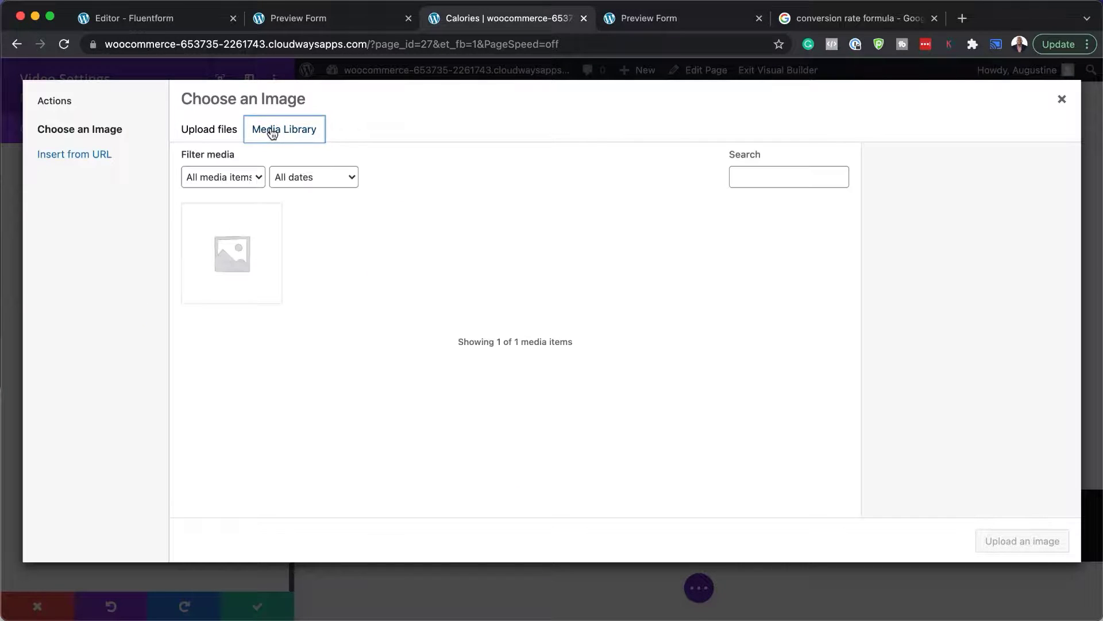
left_click(208, 131)
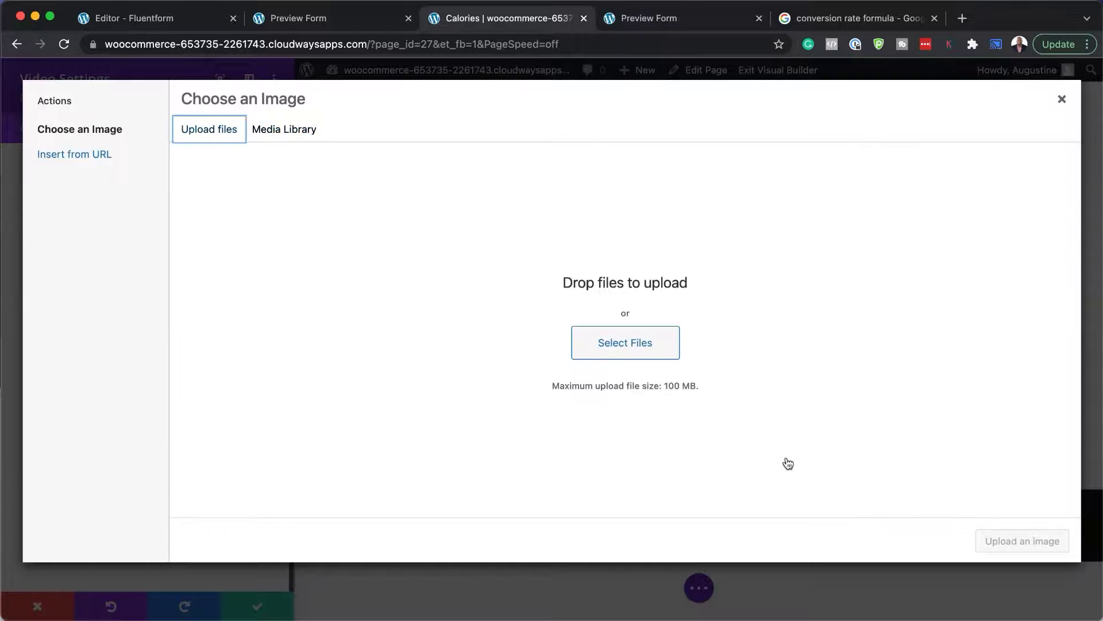
left_click(1062, 100)
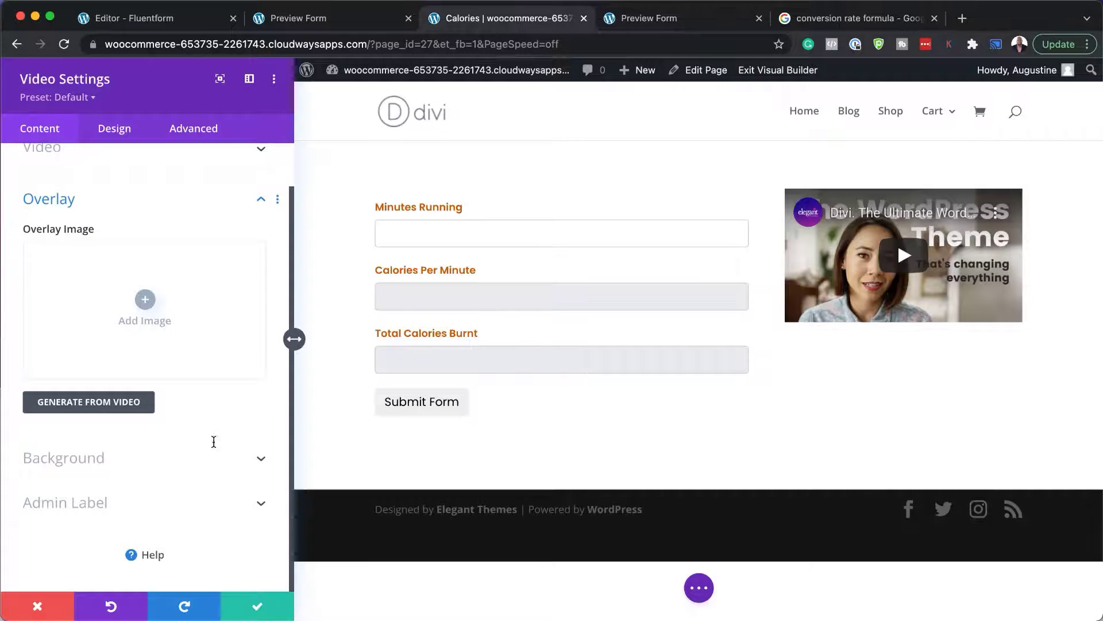
- Upload Blog-7.jpg as the video's overlay image and save the module settings
left_click(151, 301)
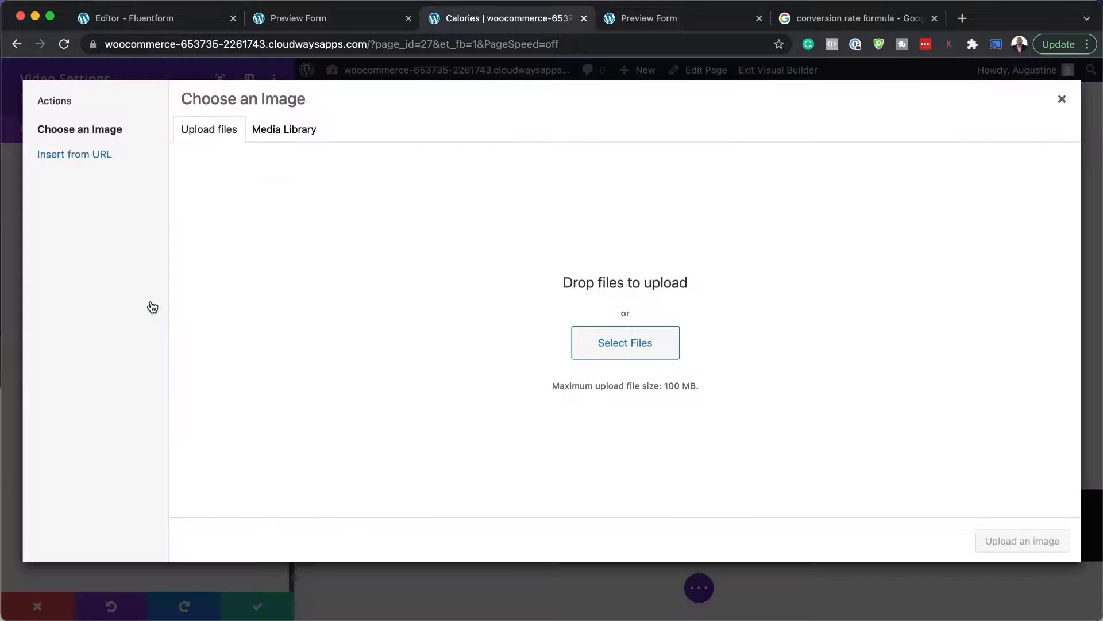
left_click(647, 354)
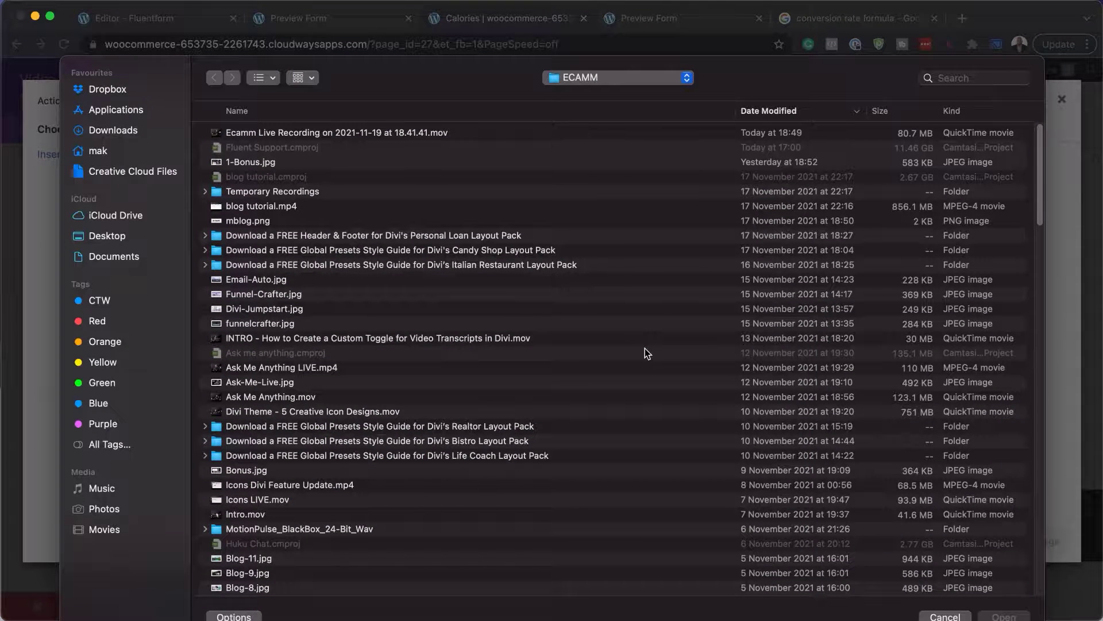
scroll(645, 348, "down", 8)
left_click(288, 434)
key("space")
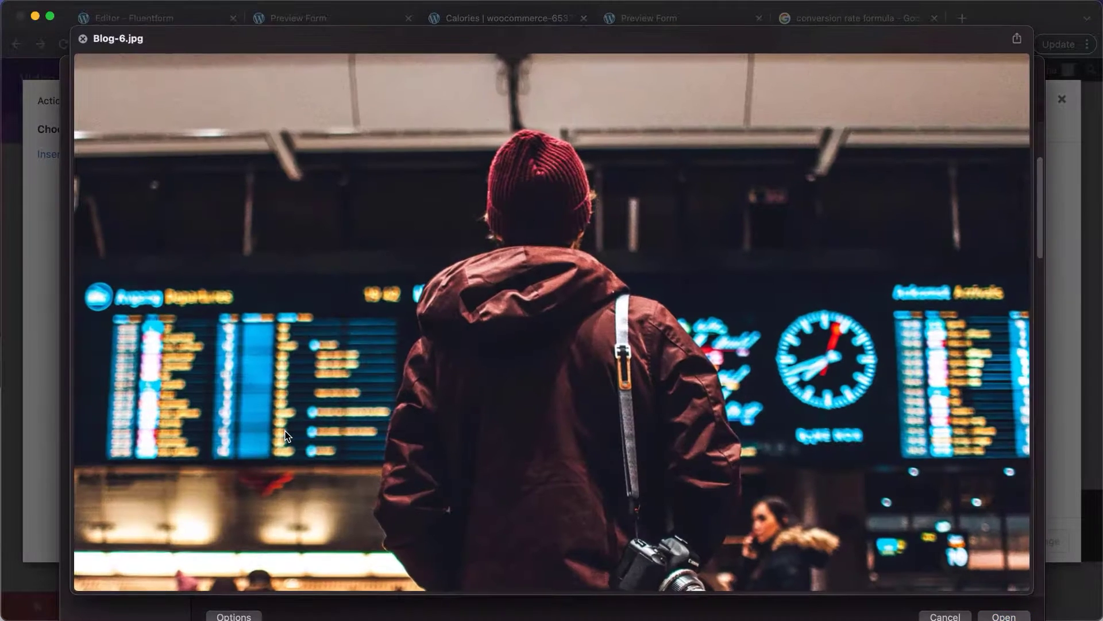
key("space")
key("Down")
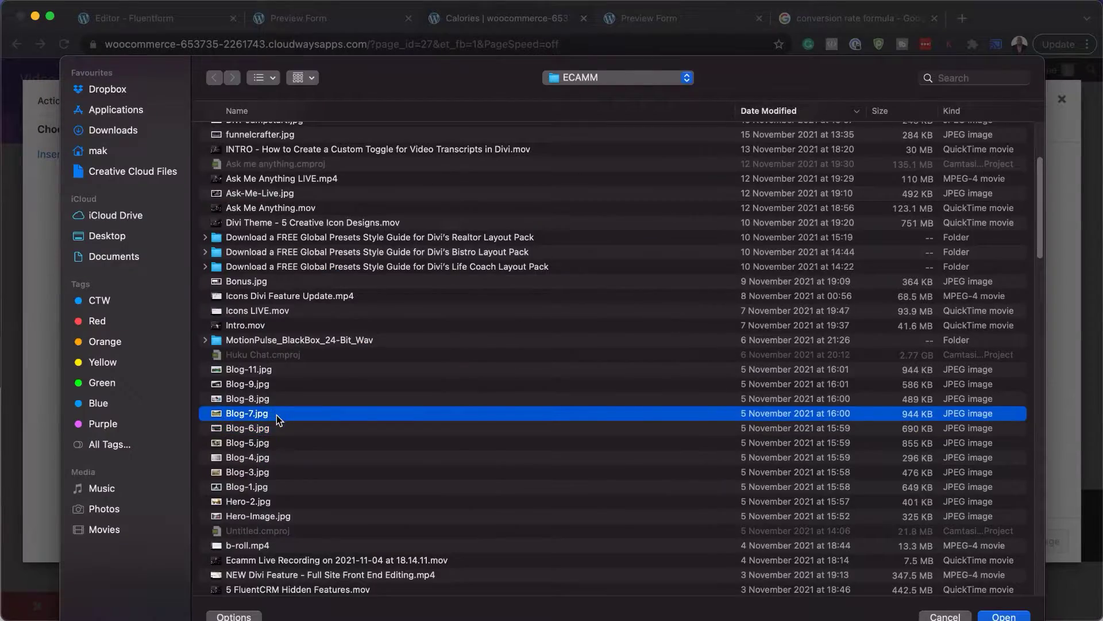
key("space")
key("space")
key("Return")
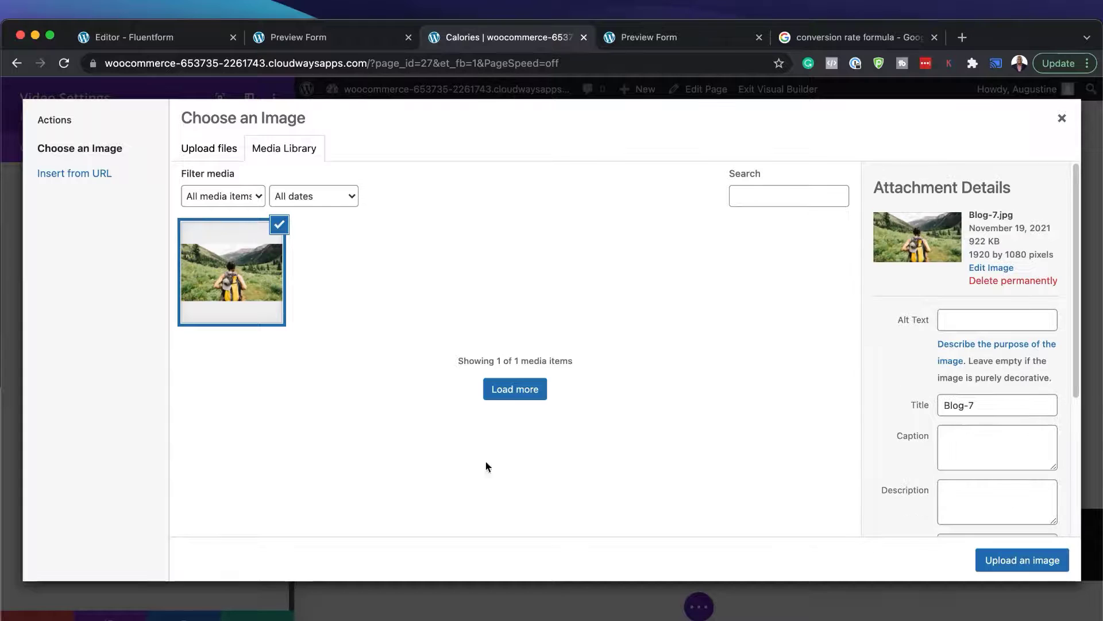
left_click(1001, 565)
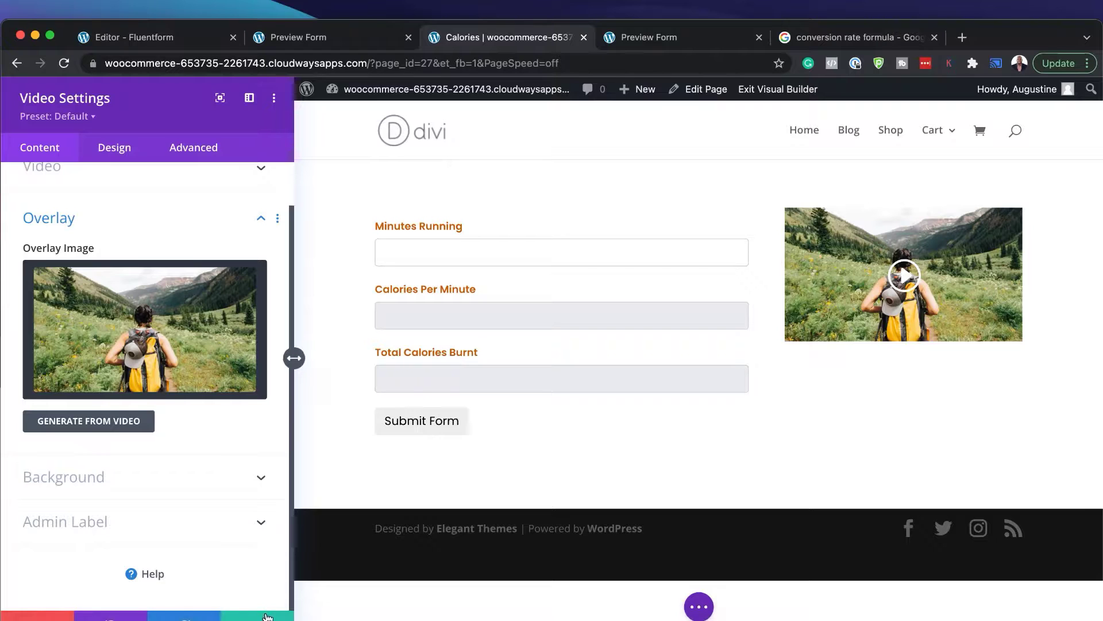
left_click(266, 616)
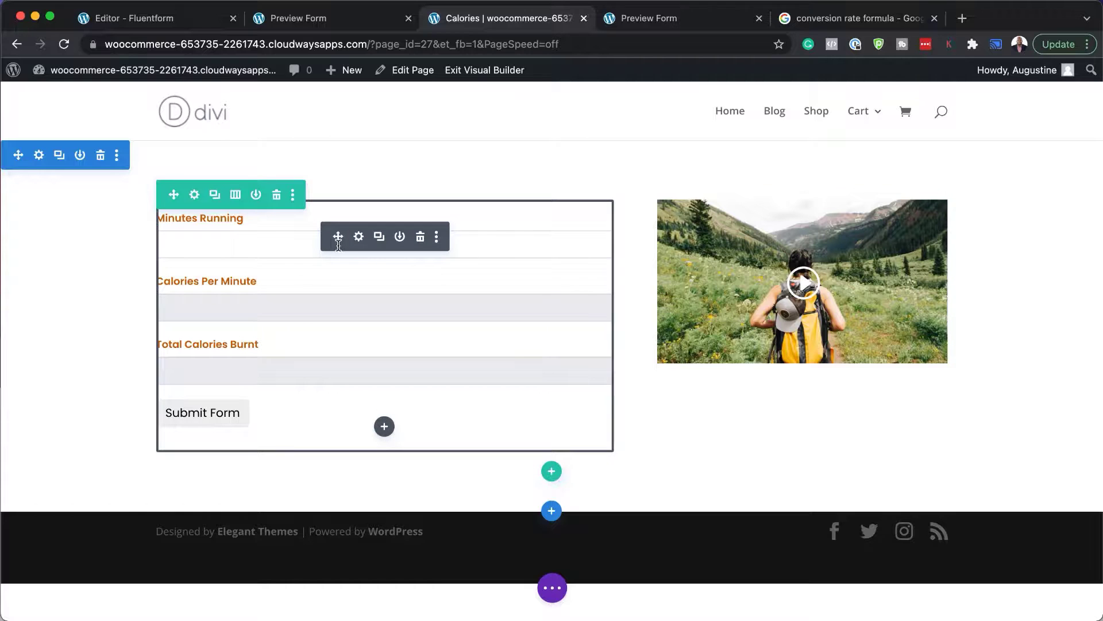
- Swap the modules in wireframe view: video in the left column, calorie form on the right
left_click_drag(340, 237, 801, 370)
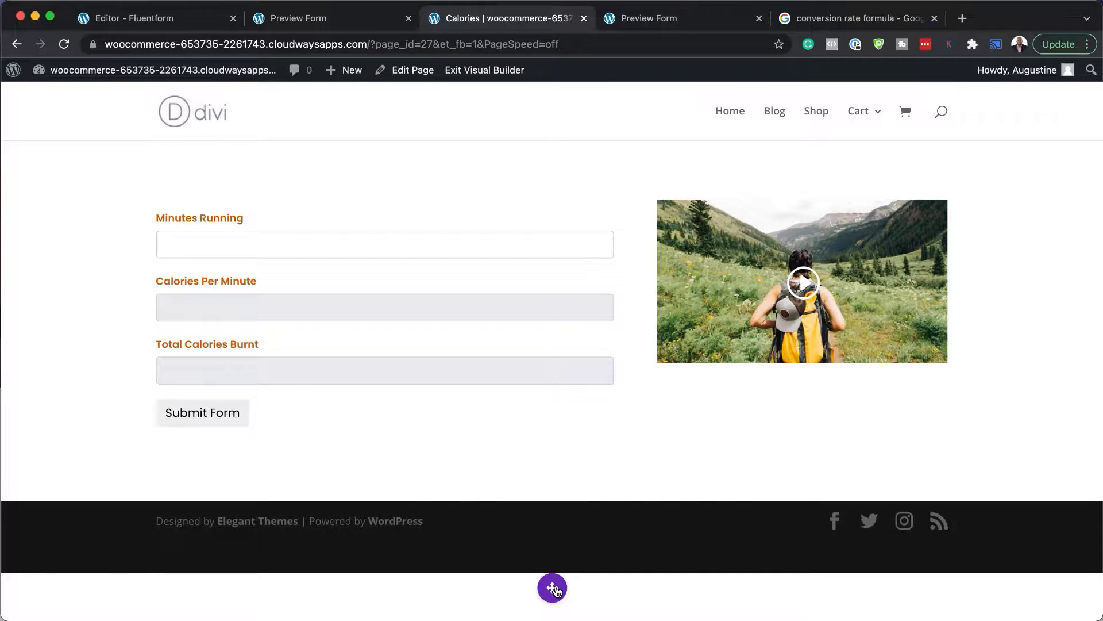
left_click(552, 588)
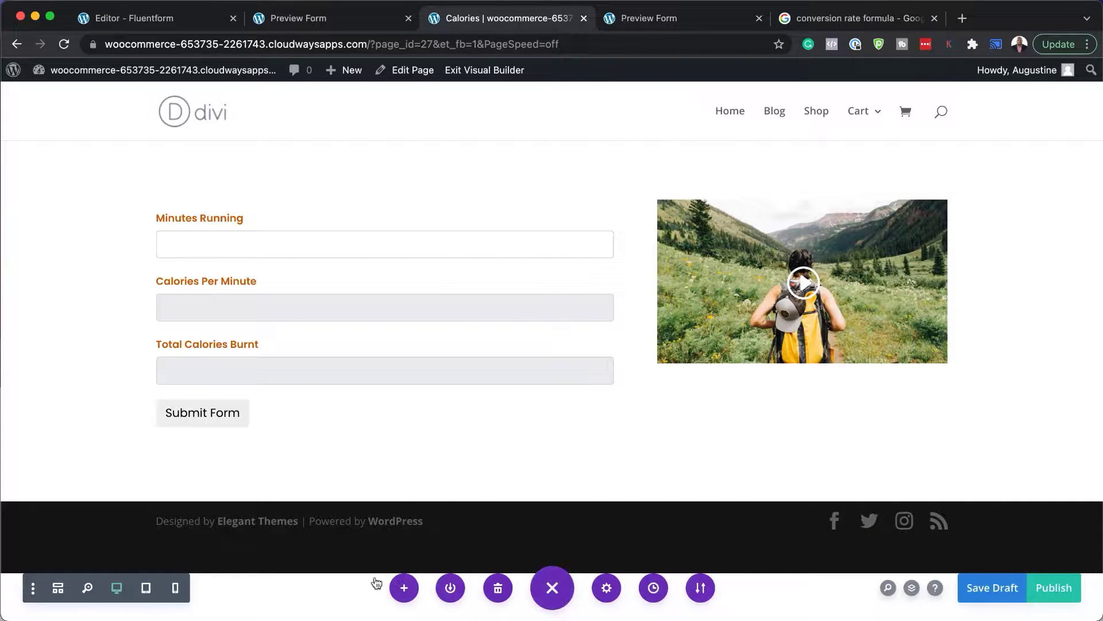
left_click(57, 591)
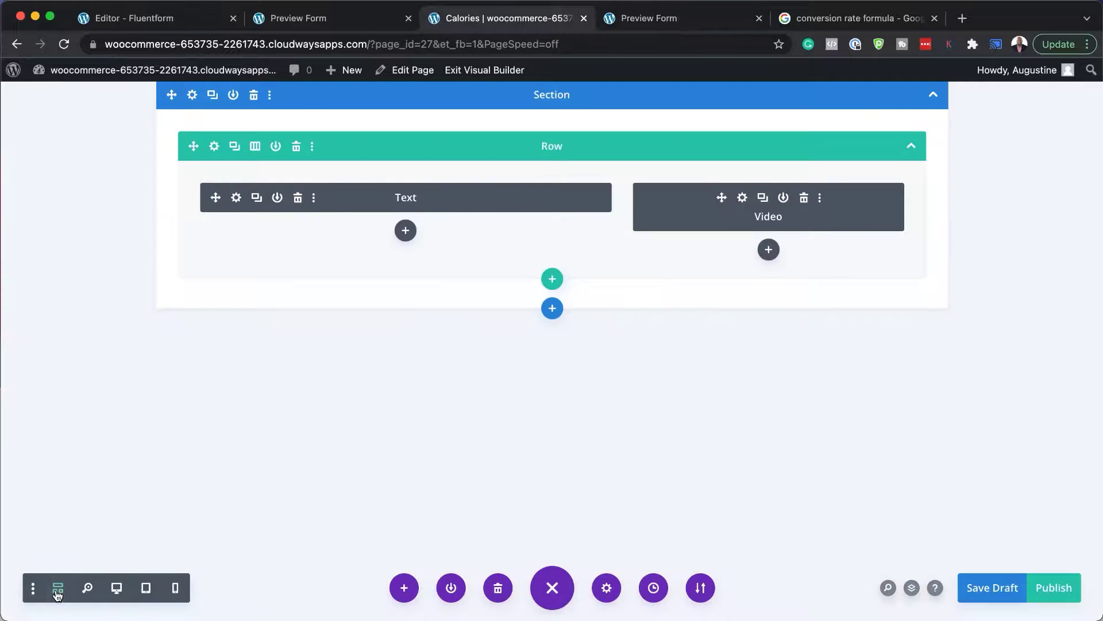
left_click_drag(215, 198, 655, 195)
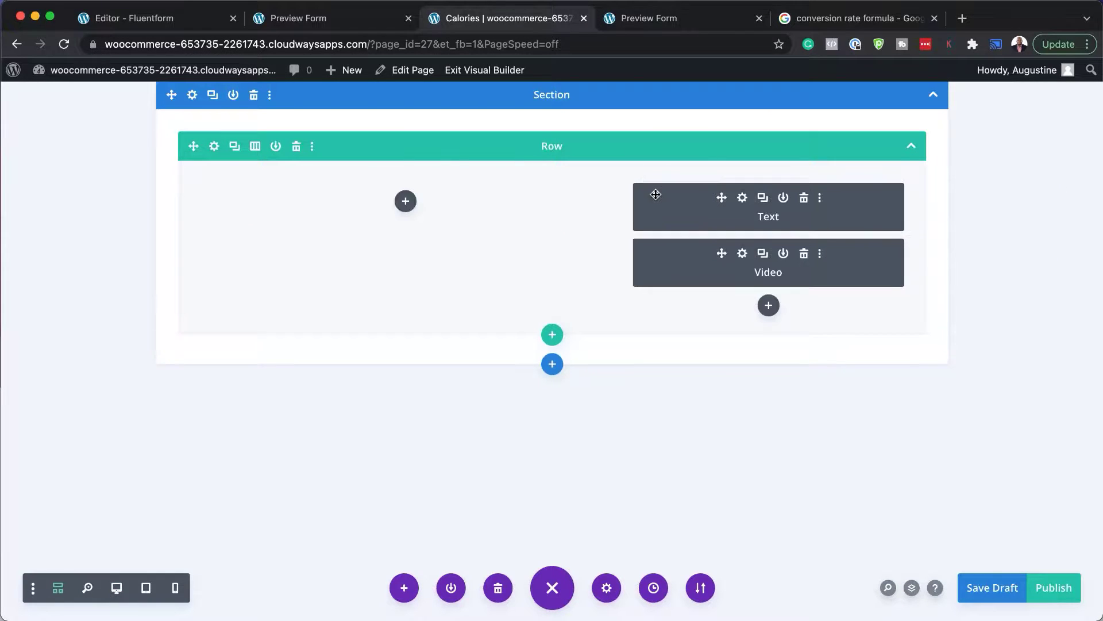
left_click_drag(727, 258, 456, 221)
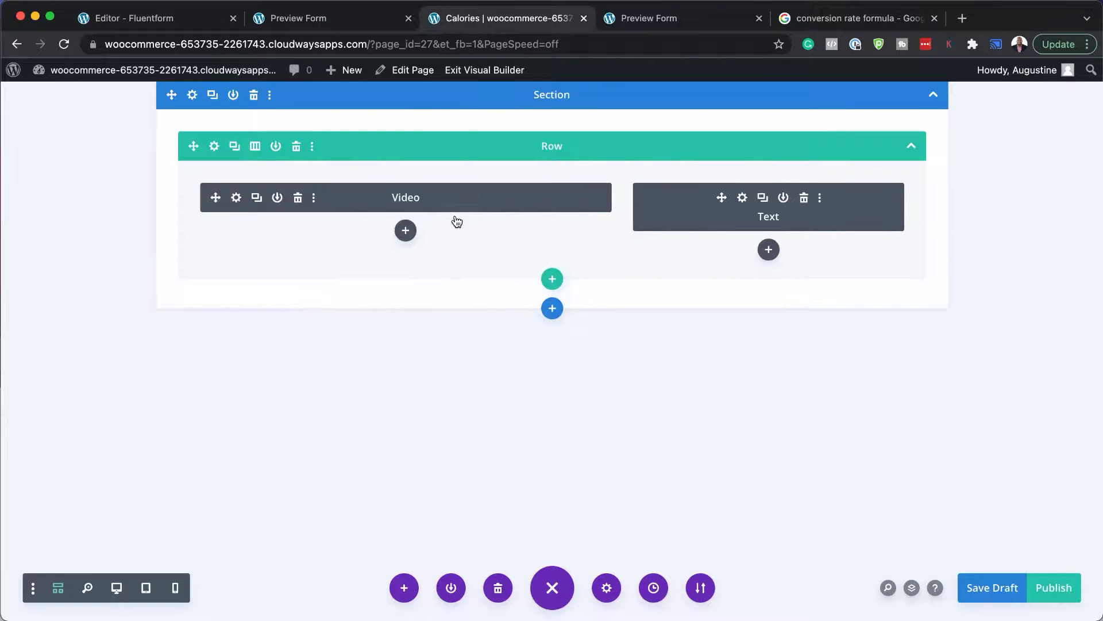
left_click(116, 589)
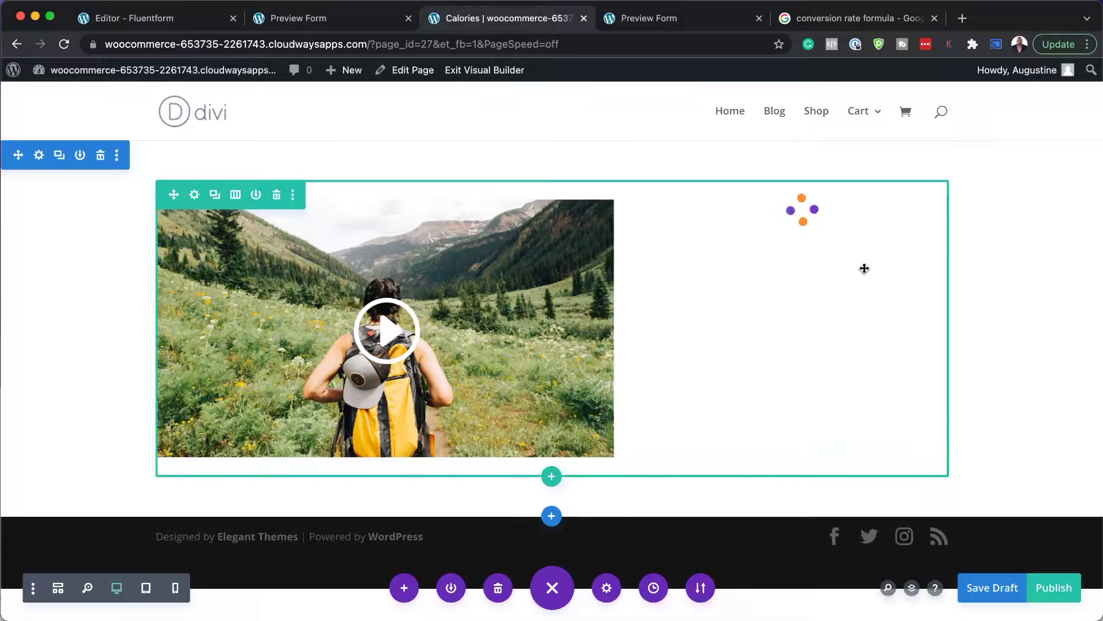
mouse_move(805, 215)
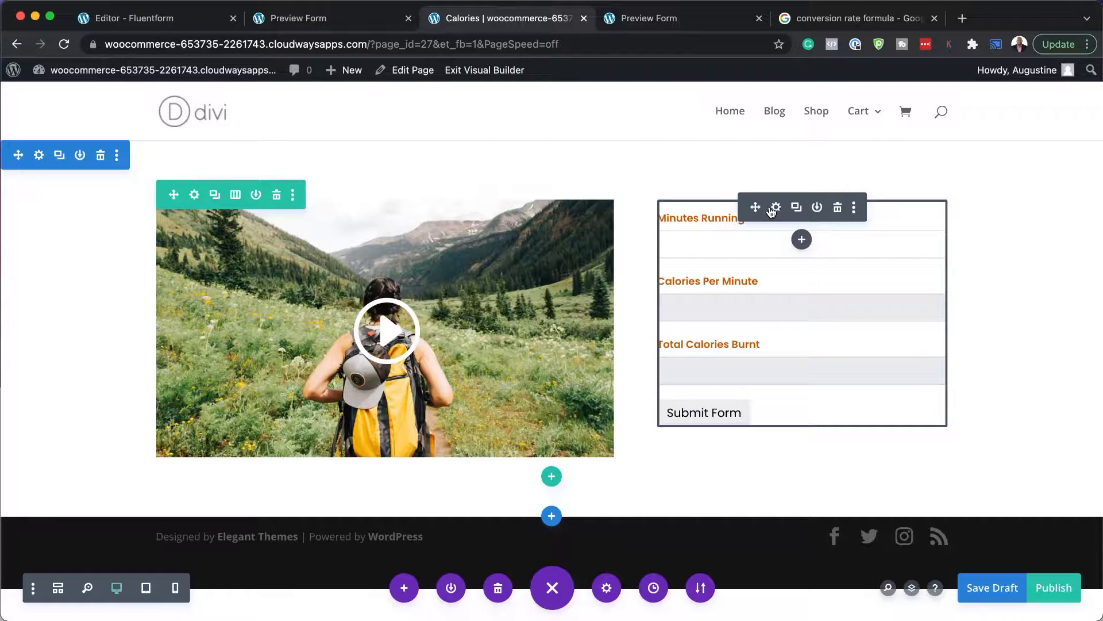
left_click(195, 196)
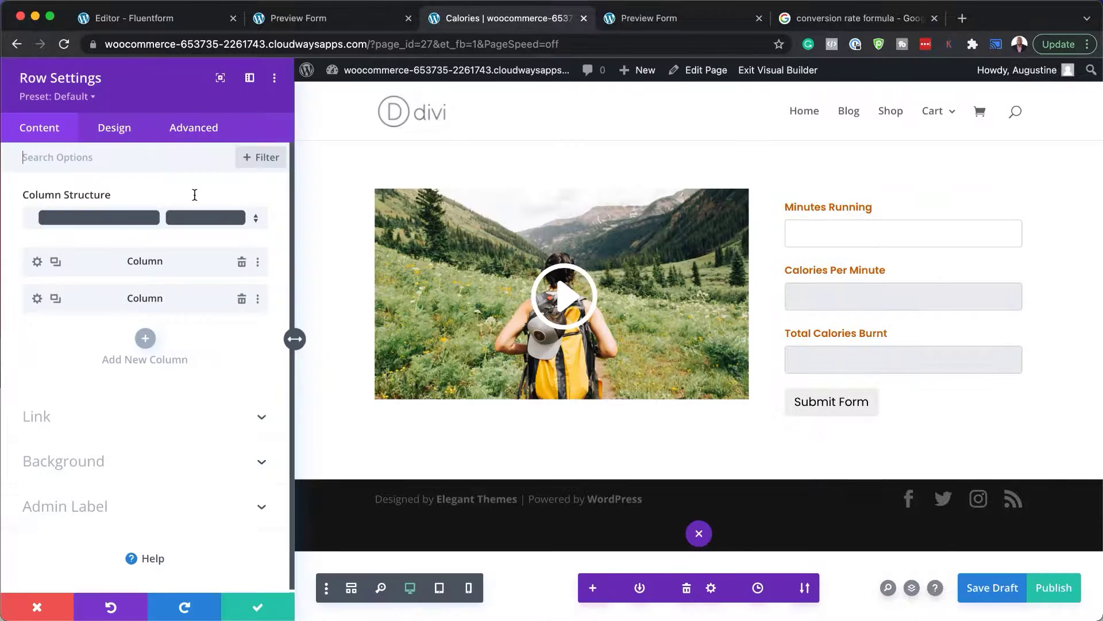
- Give the form's column a navy background colour
left_click(38, 300)
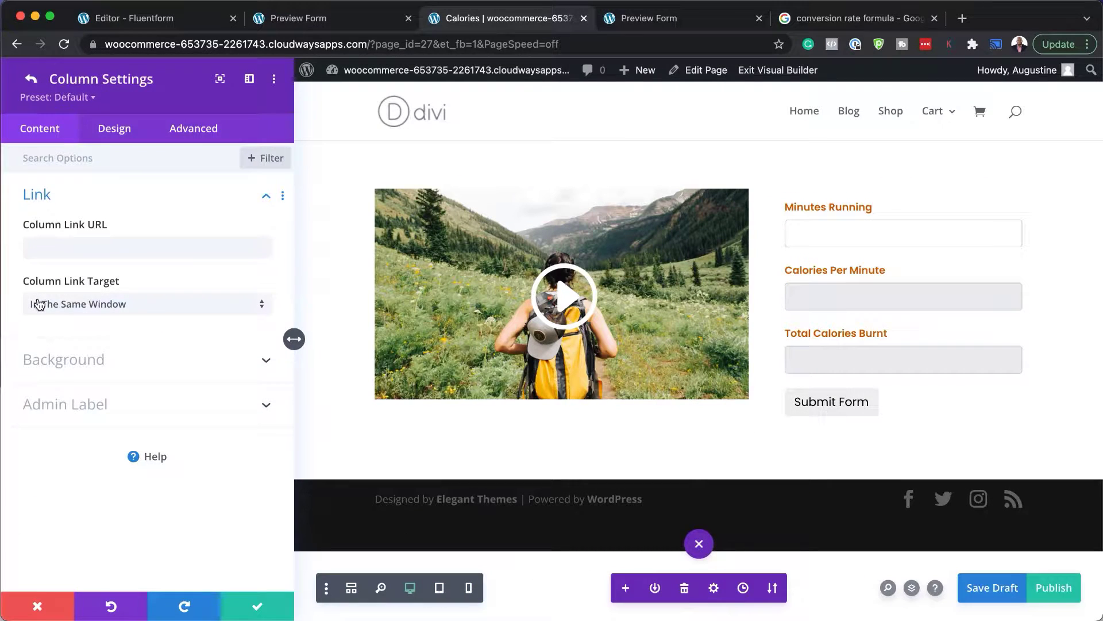
left_click(109, 358)
left_click(99, 415)
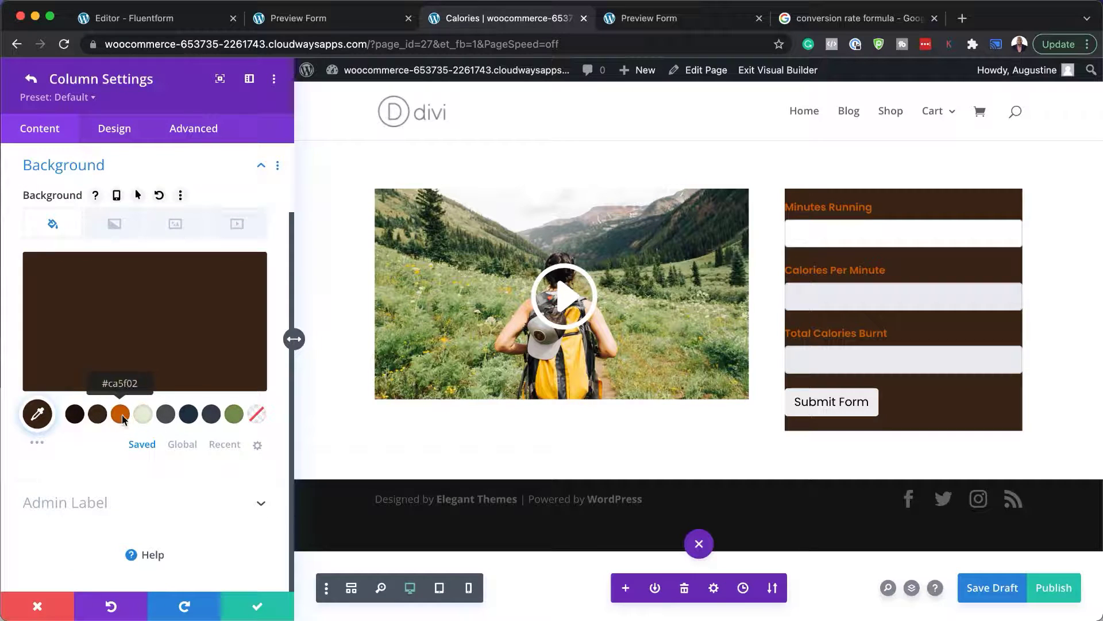
left_click(120, 414)
left_click(235, 414)
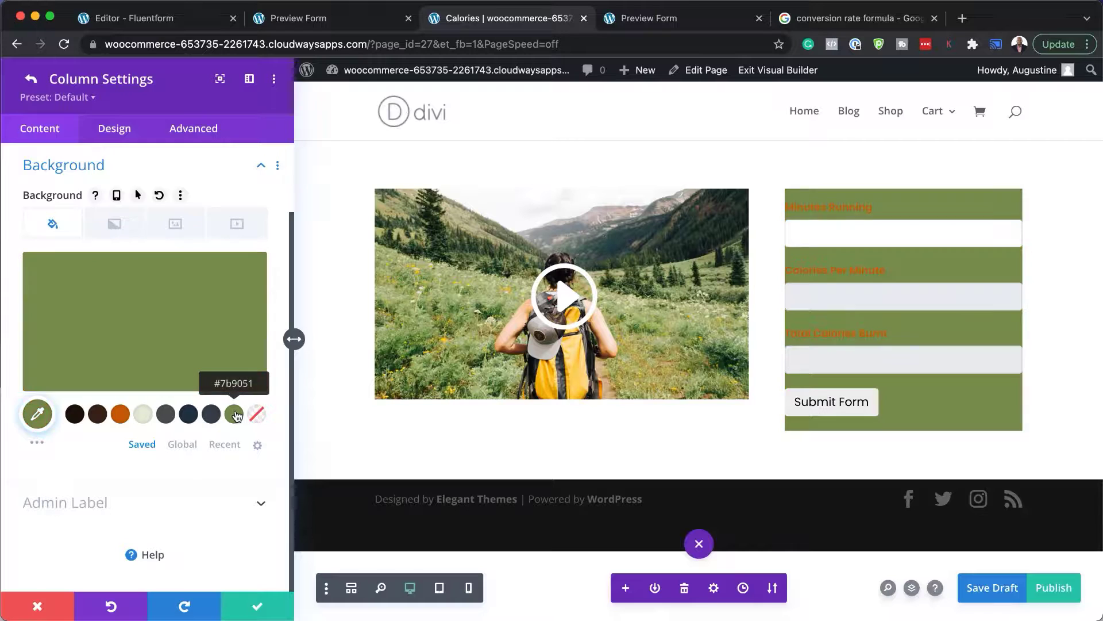
left_click(190, 418)
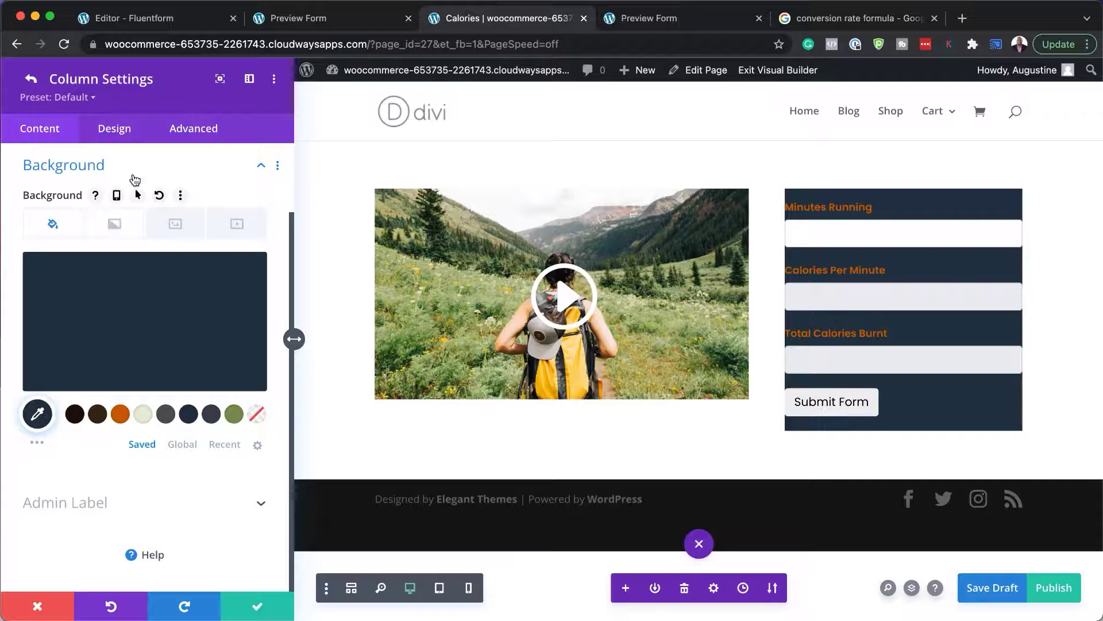
- Add 20px padding on all sides and 5px rounded corners to the column, then save
left_click(122, 129)
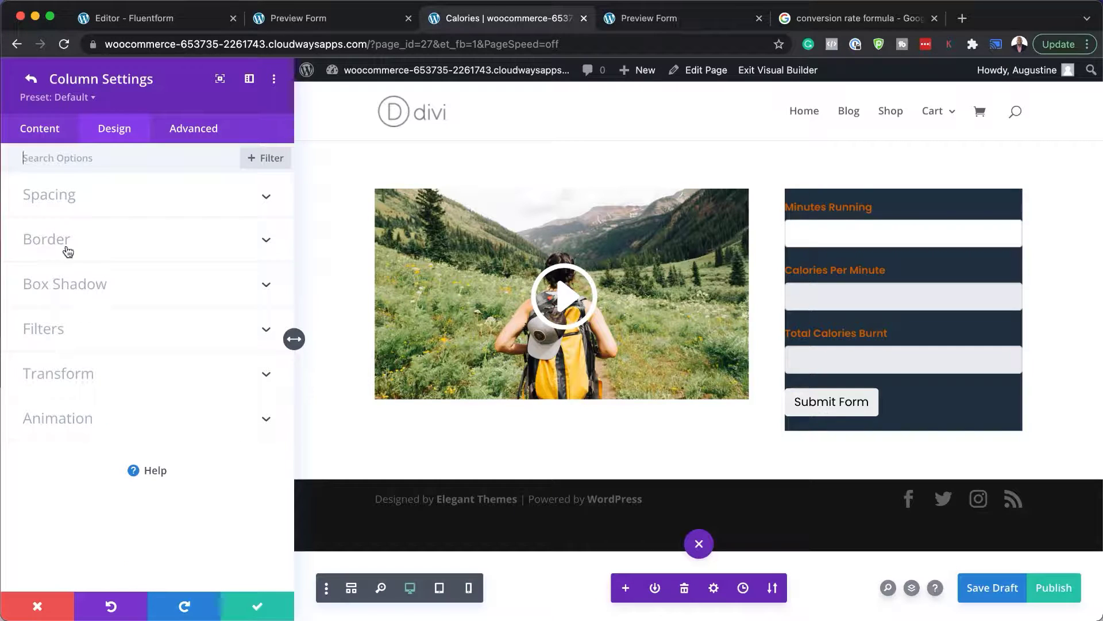
left_click(61, 201)
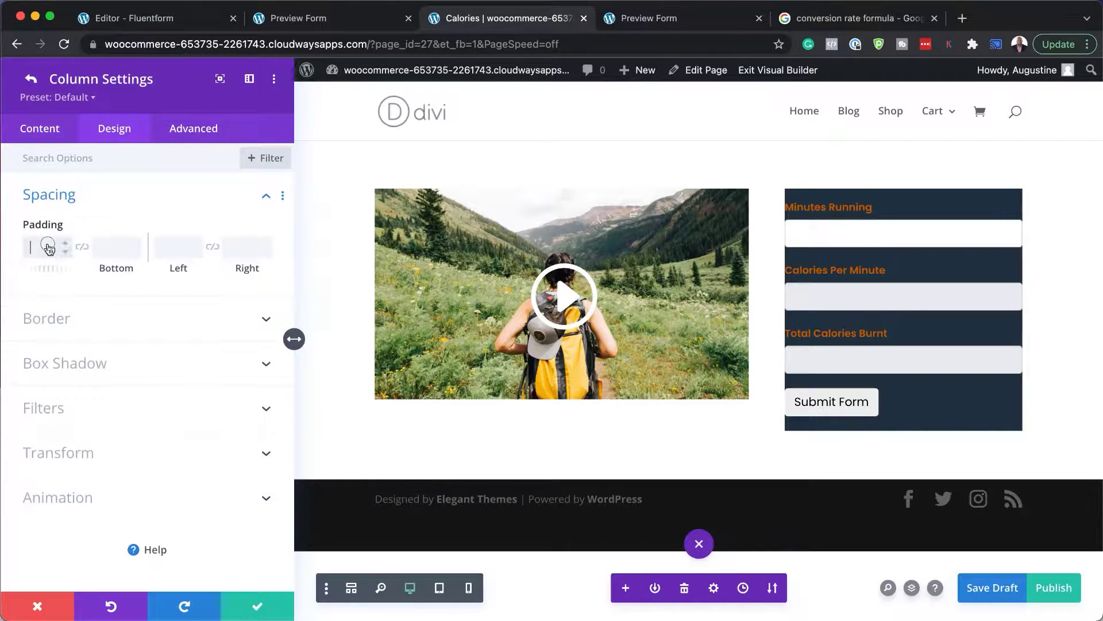
type("20")
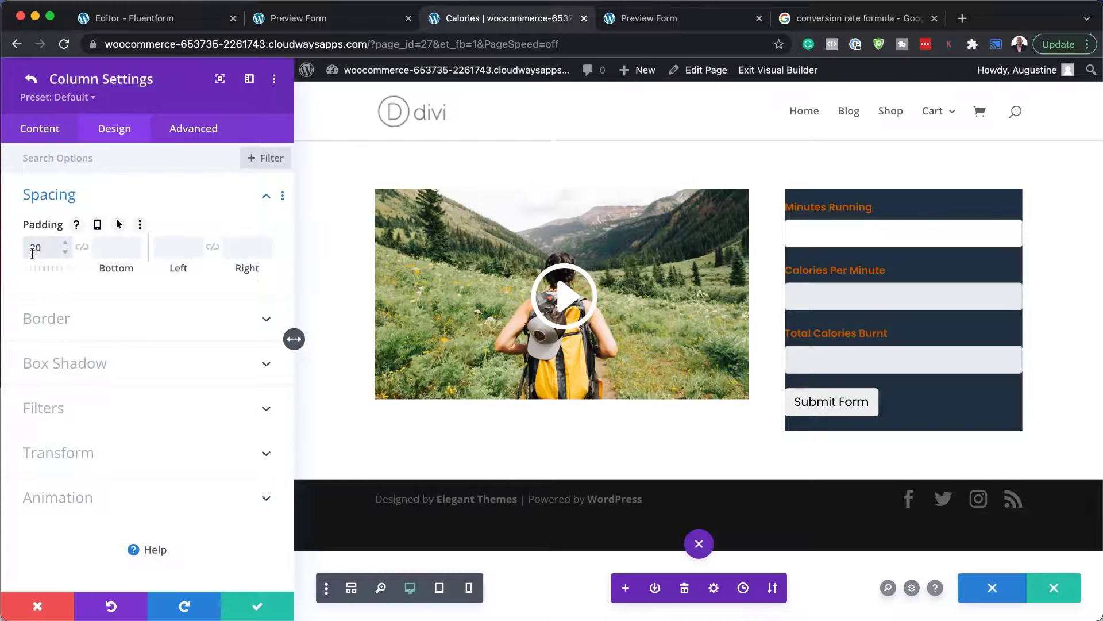
left_click(81, 246)
left_click(212, 246)
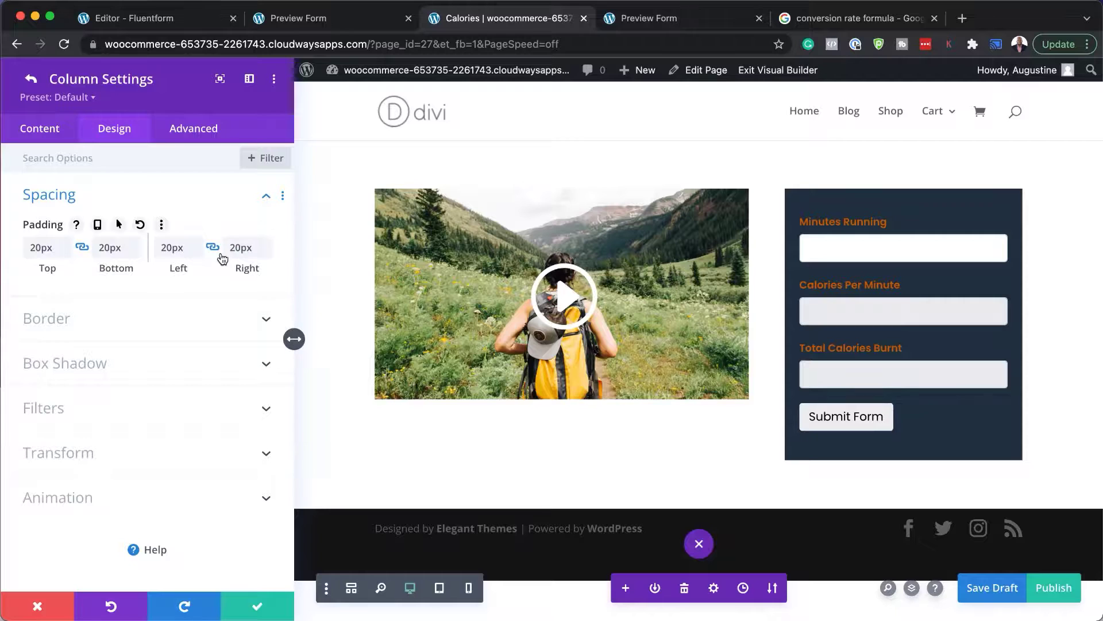
left_click(61, 326)
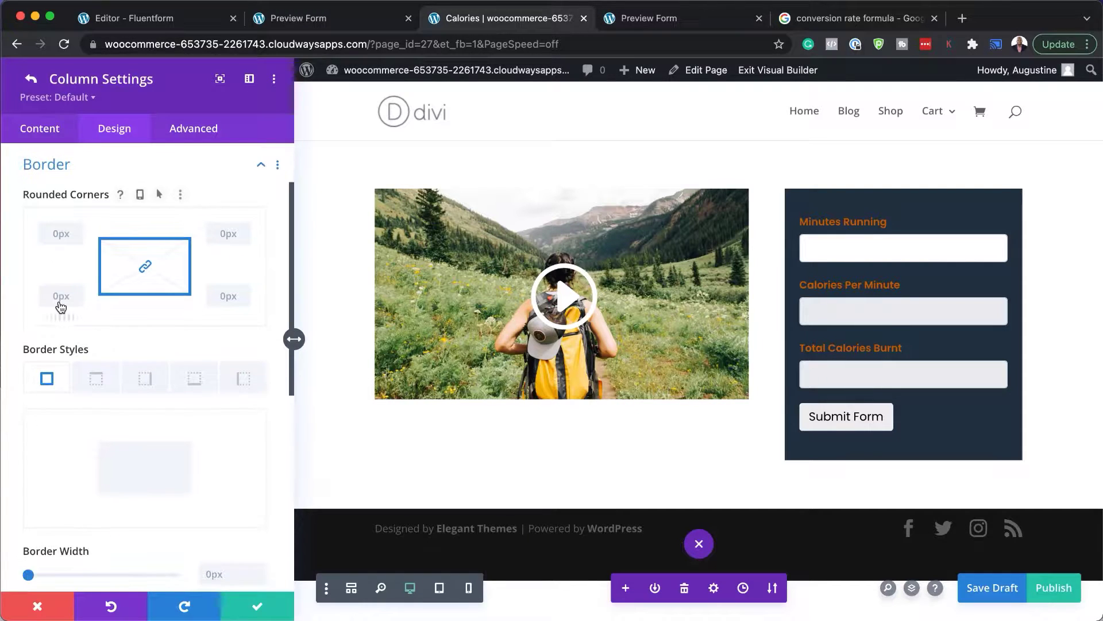
left_click(55, 233)
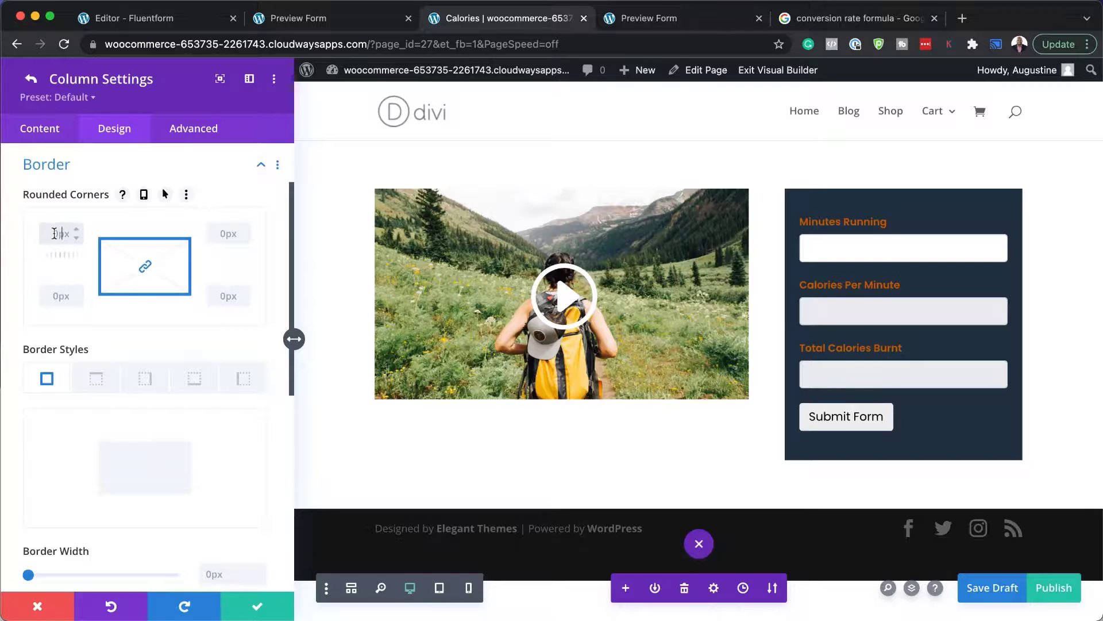
type("5px")
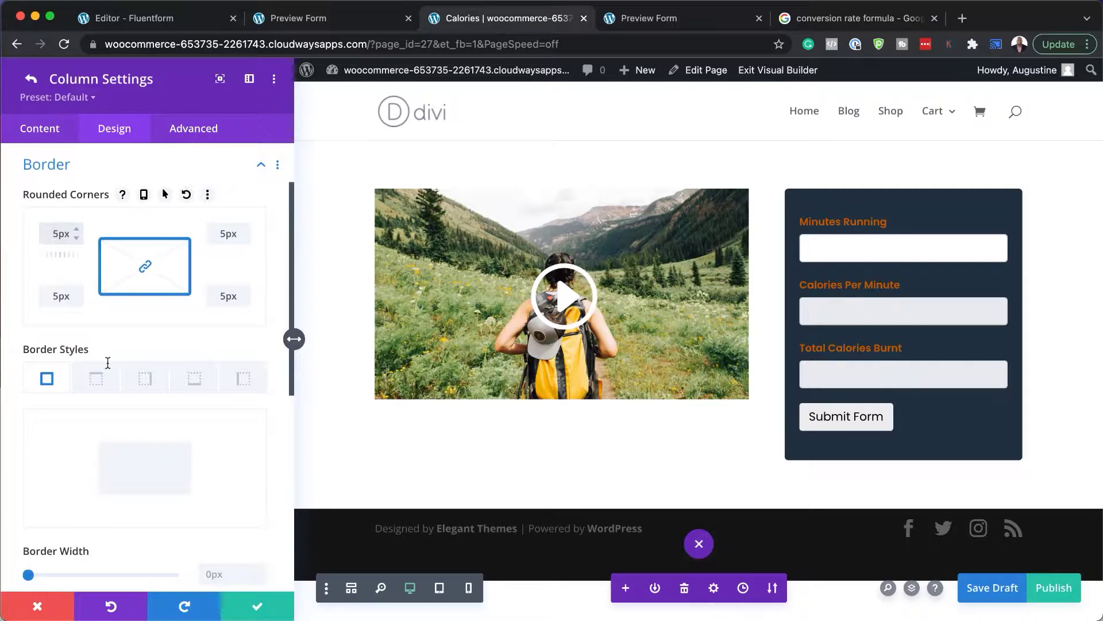
left_click(257, 607)
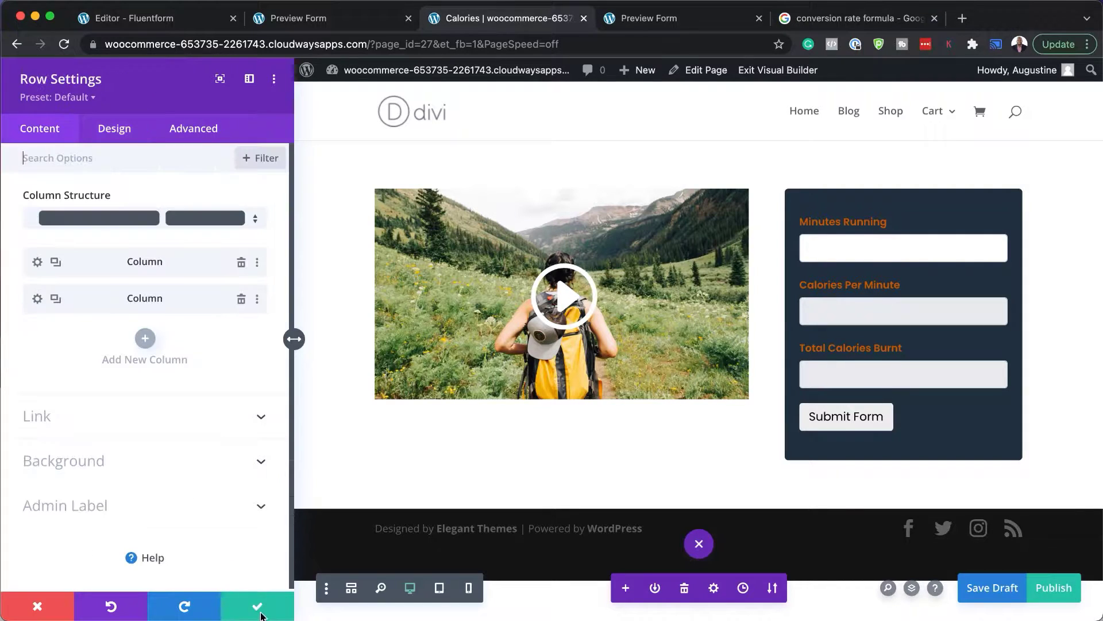
- Exit the builder and test the live page: 20 minutes gives 200 per minute, 4000 total
left_click(259, 611)
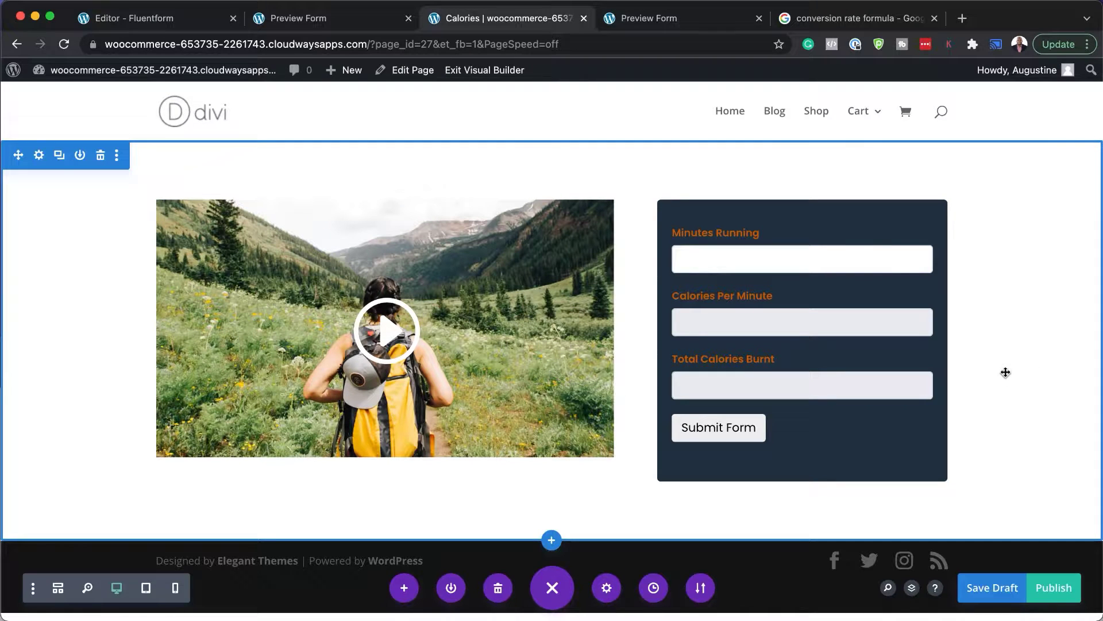
left_click(500, 70)
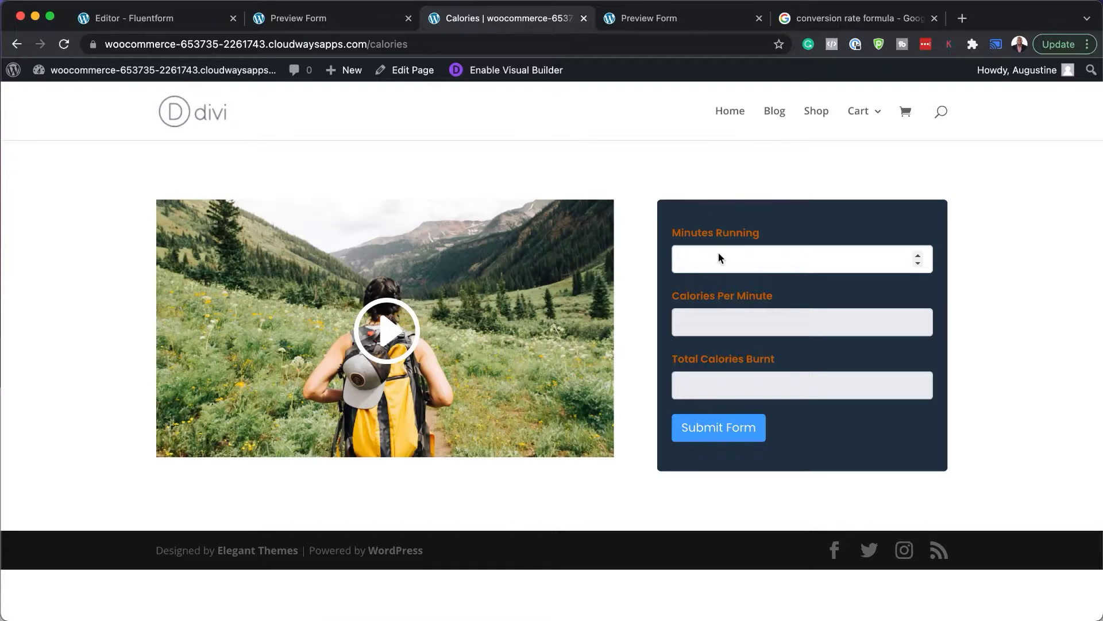
left_click(718, 256)
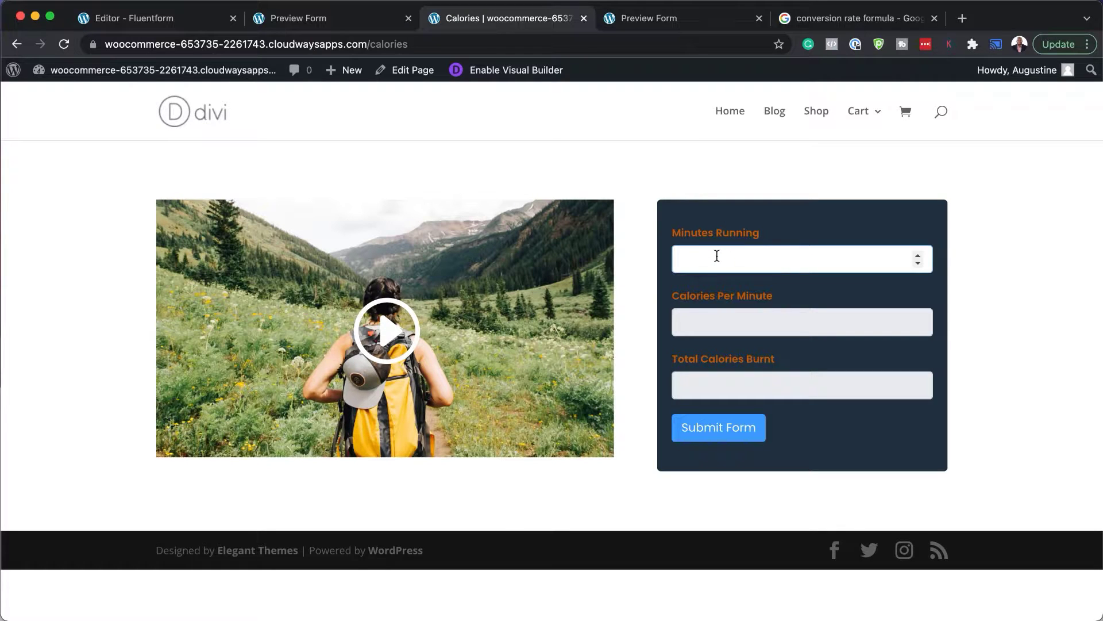
type("20")
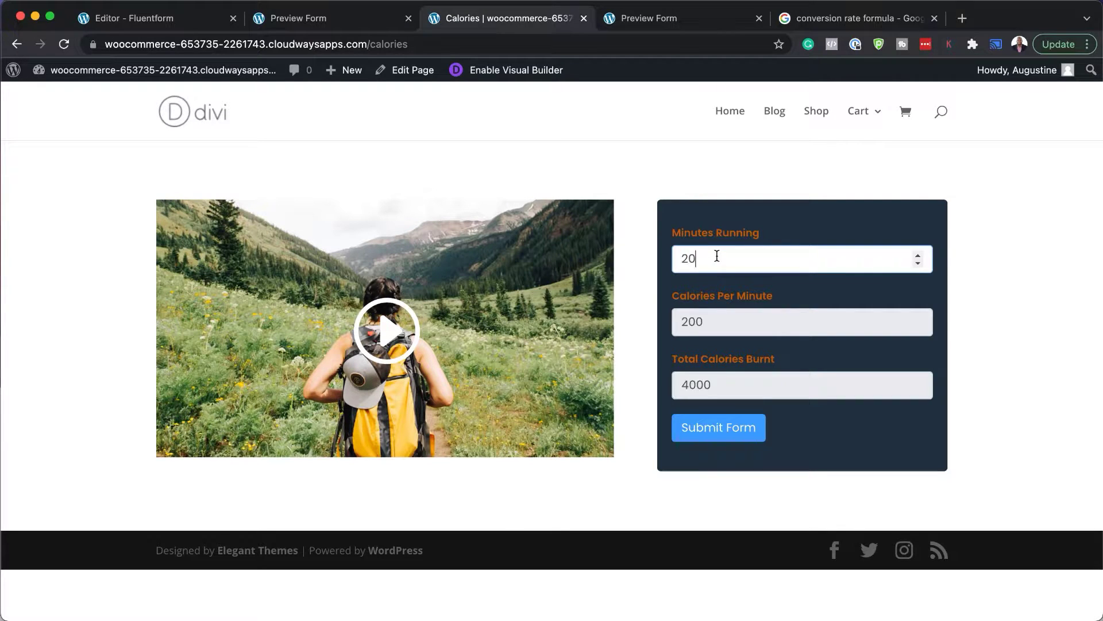